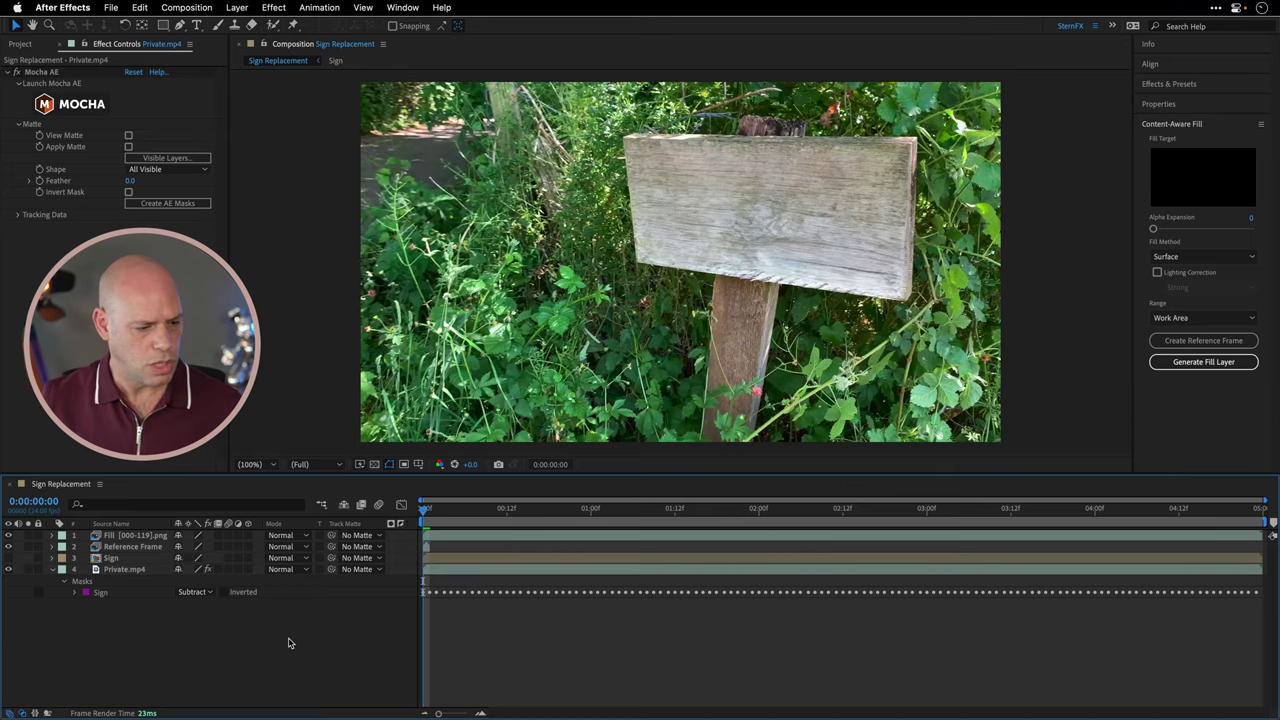
Step: Preview the cleaned blank-sign plate, then switch Private.mp4's Sign mask from Subtract to None
key("space")
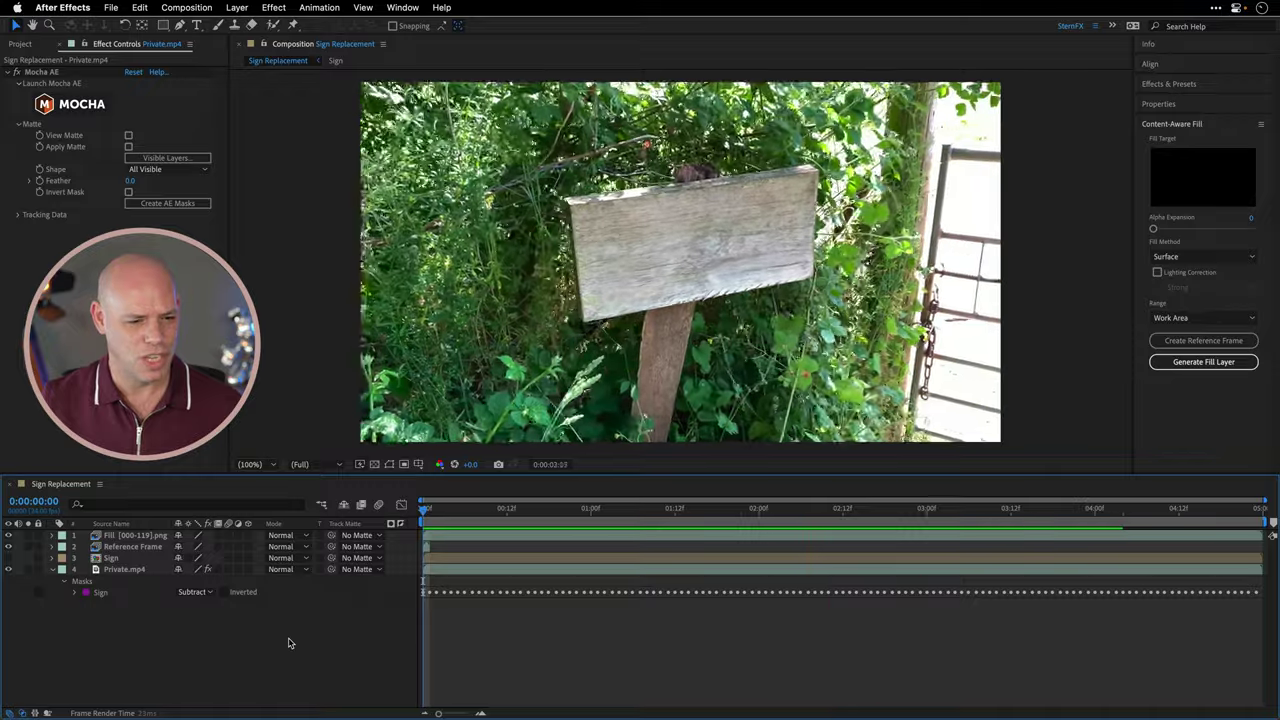
left_click(195, 591)
left_click(190, 556)
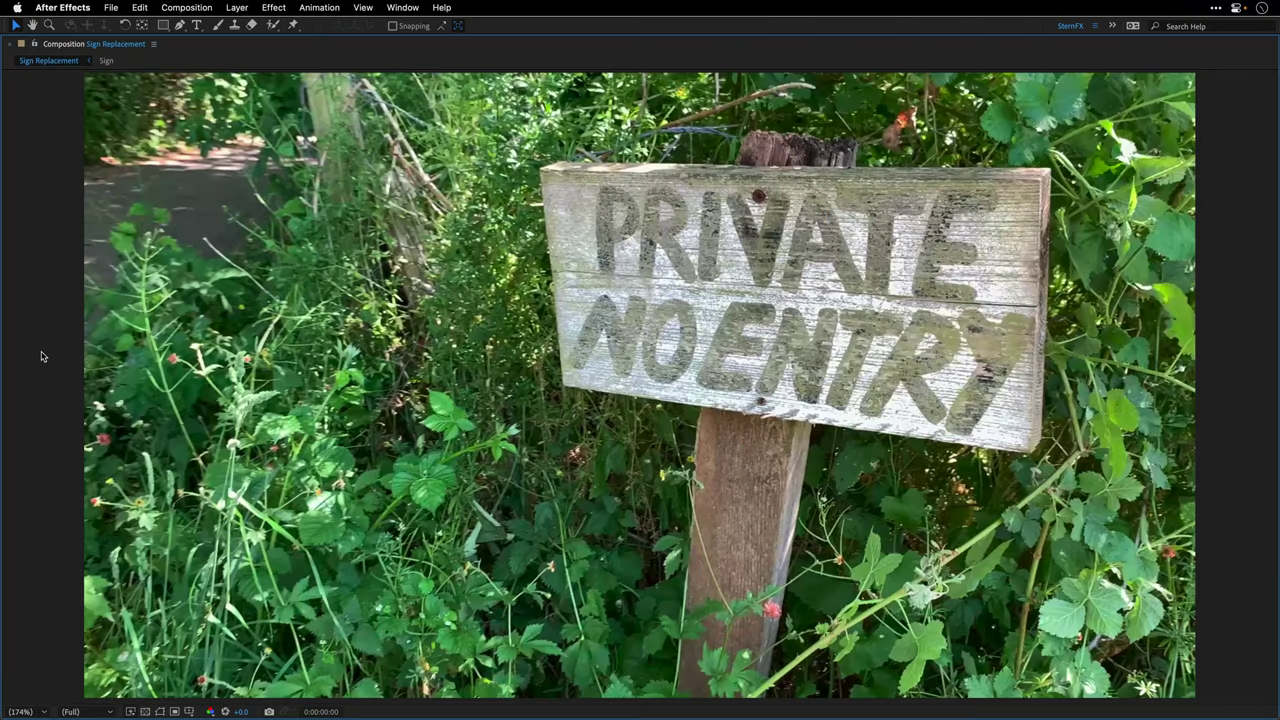
Step: Play the original handheld footage showing the painted PRIVATE NO ENTRY sign
key("space")
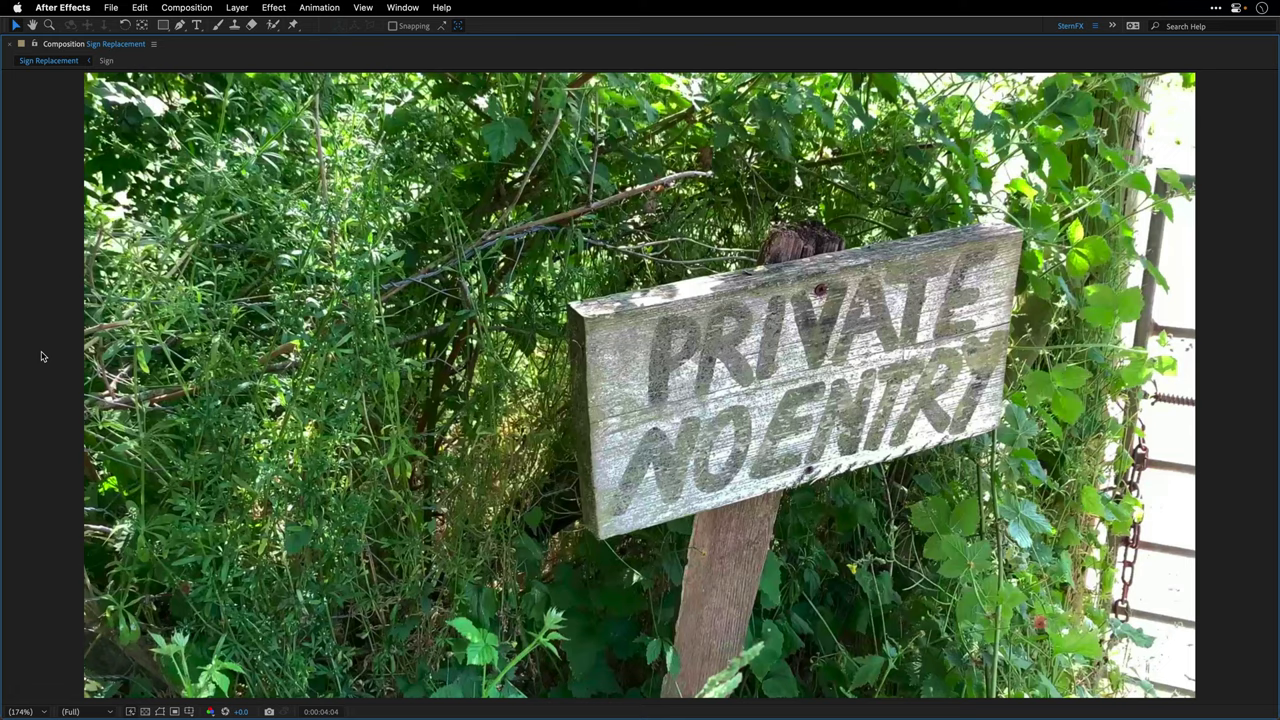
Step: Show the replacement Sign artwork layer, preview it from the first frame, then hide it again
key("grave")
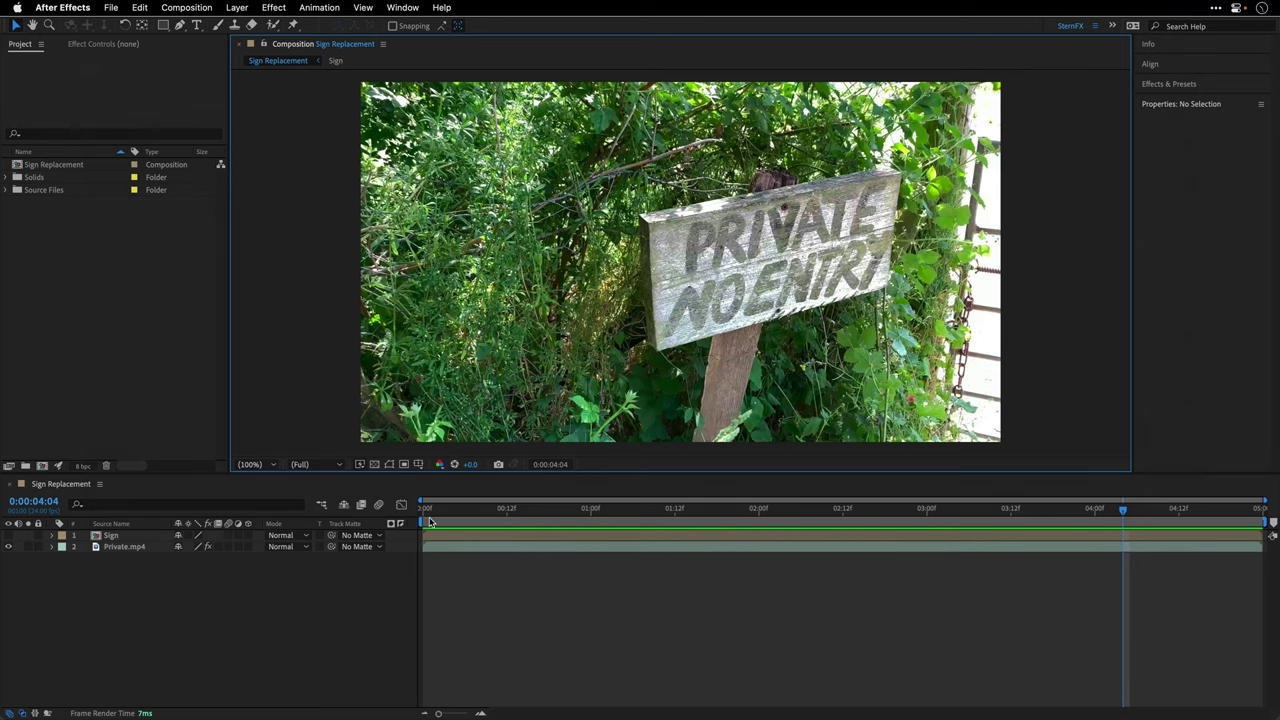
left_click(430, 512)
left_click(8, 535)
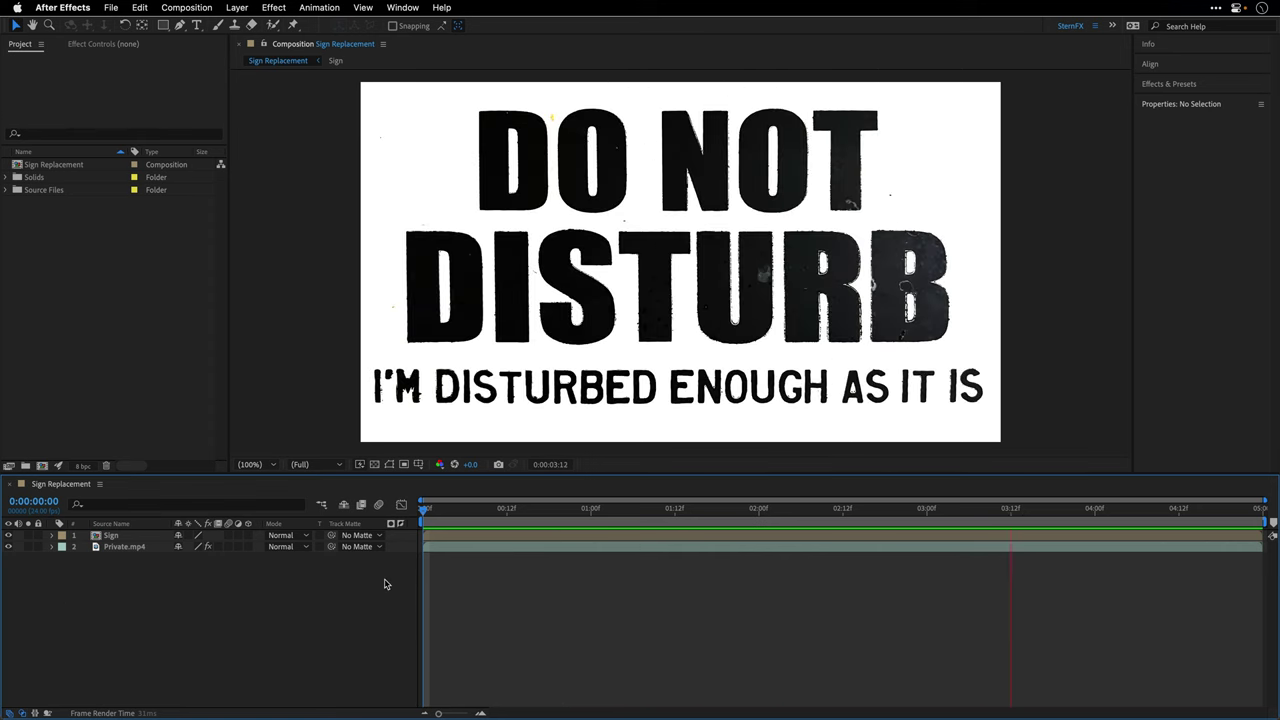
key("space")
key("Home")
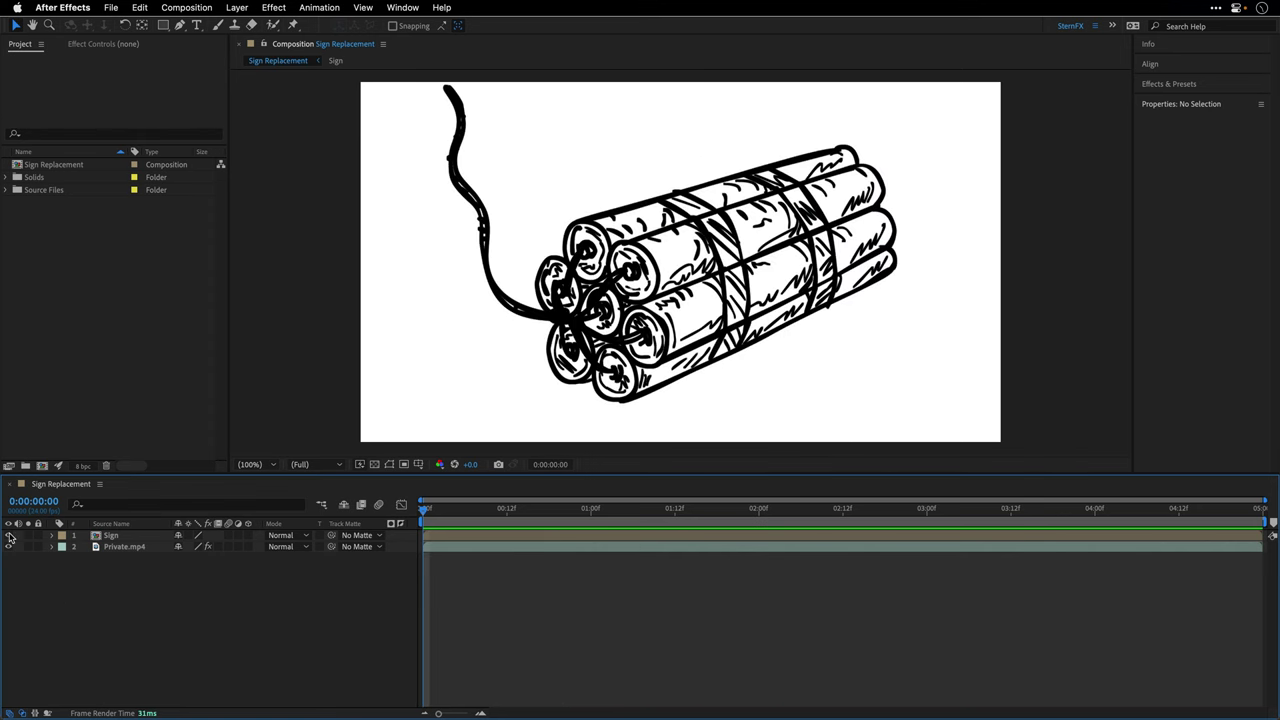
left_click(8, 535)
Step: Apply Animation > Track in Boris FX Mocha to the Private.mp4 layer
left_click(127, 548)
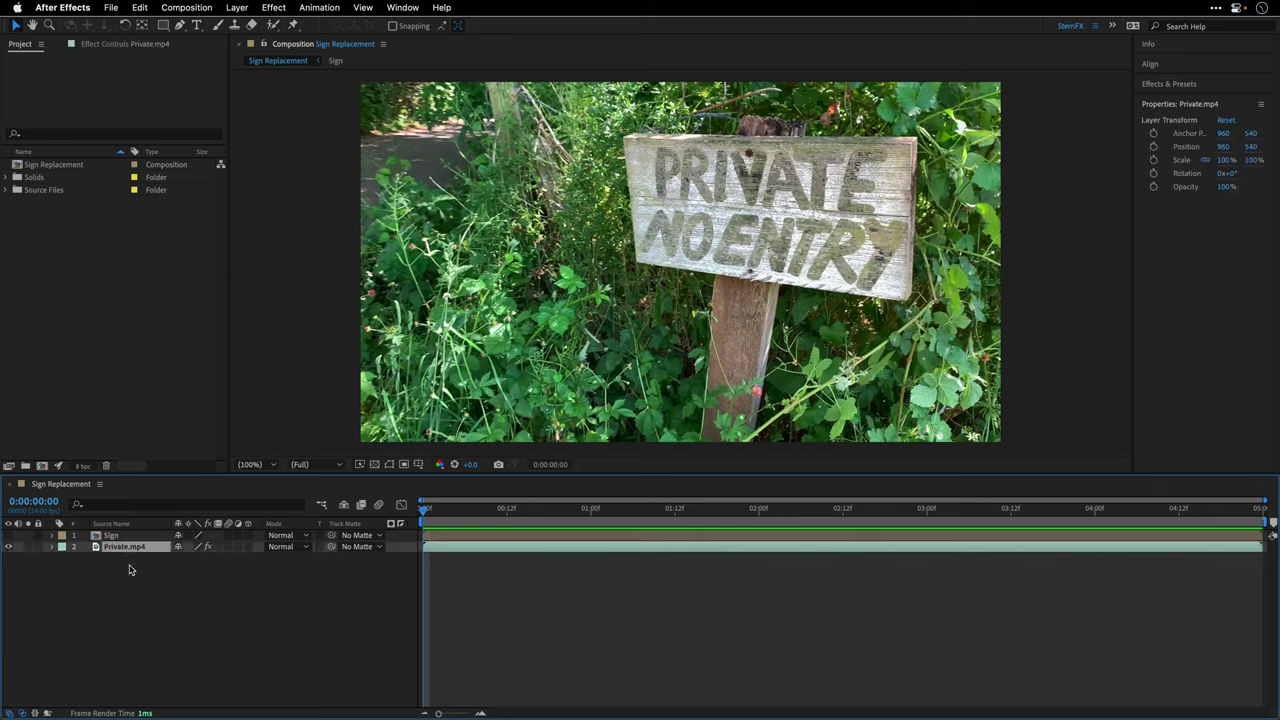
left_click(324, 7)
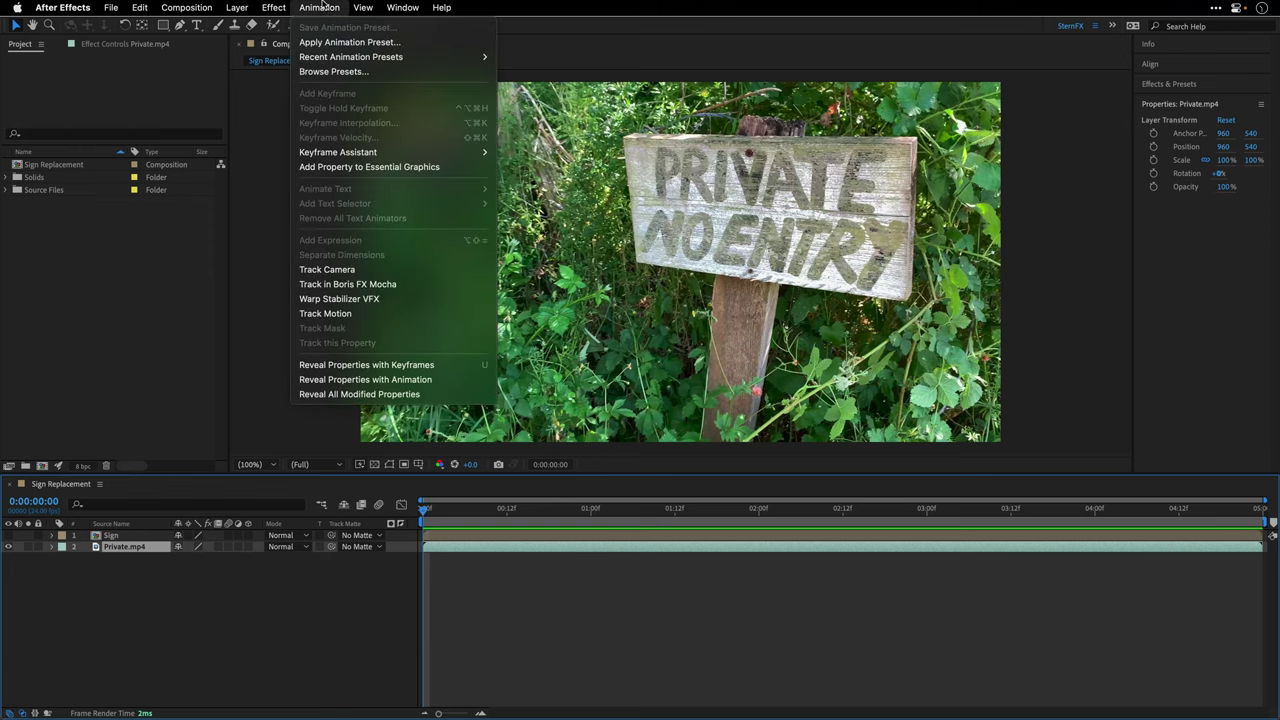
left_click(340, 285)
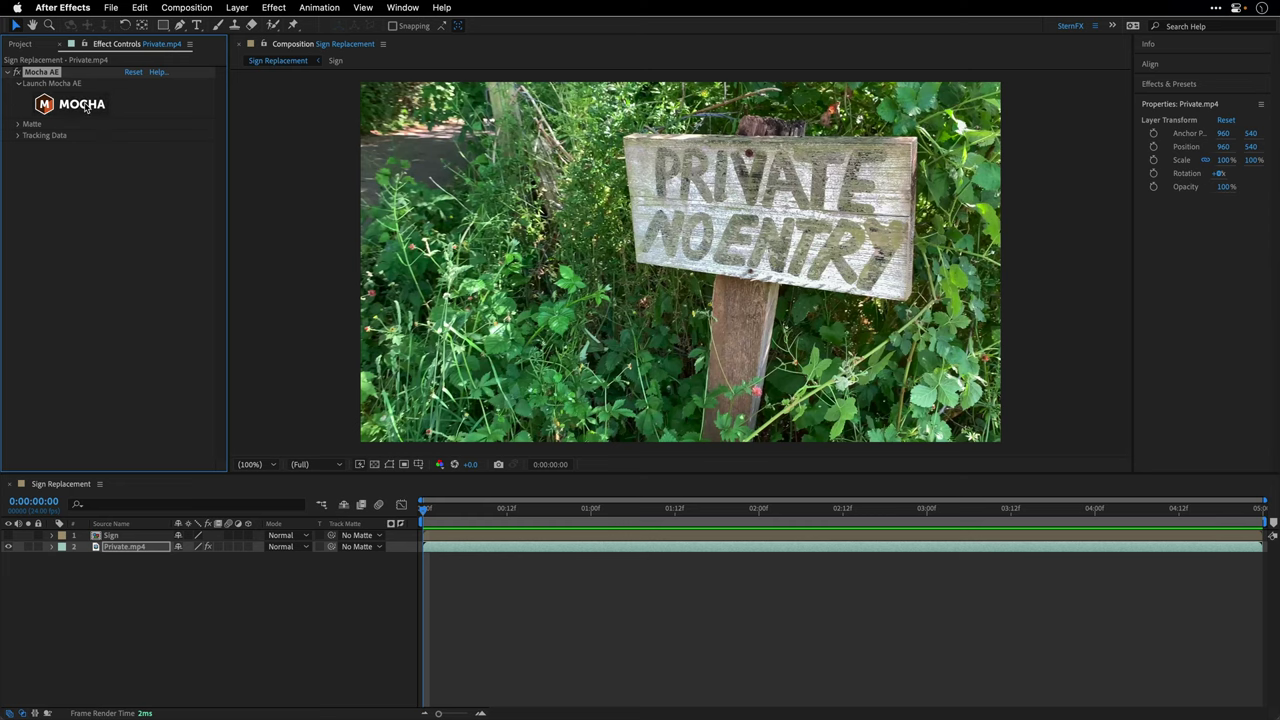
Step: In Mocha, draw a rectangular X-Spline around the sign, fit its corners, and enable Show Surface
left_click(86, 108)
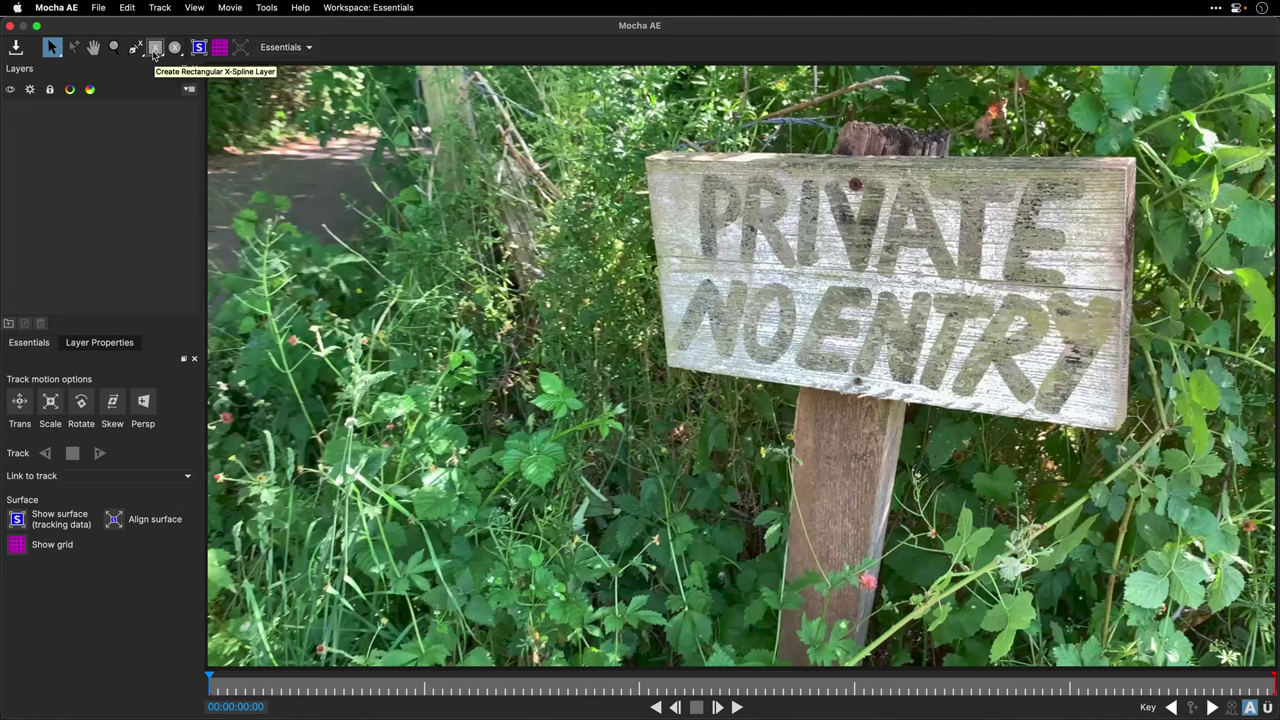
left_click(155, 50)
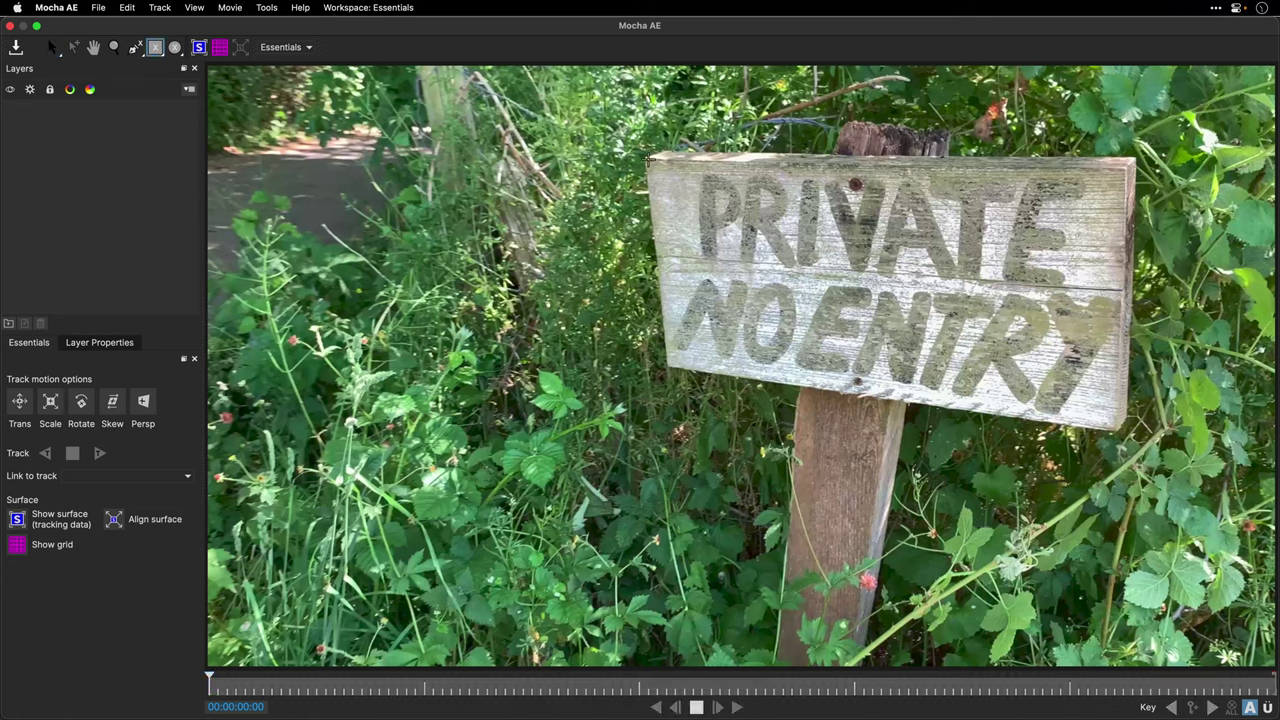
left_click_drag(648, 162, 1112, 427)
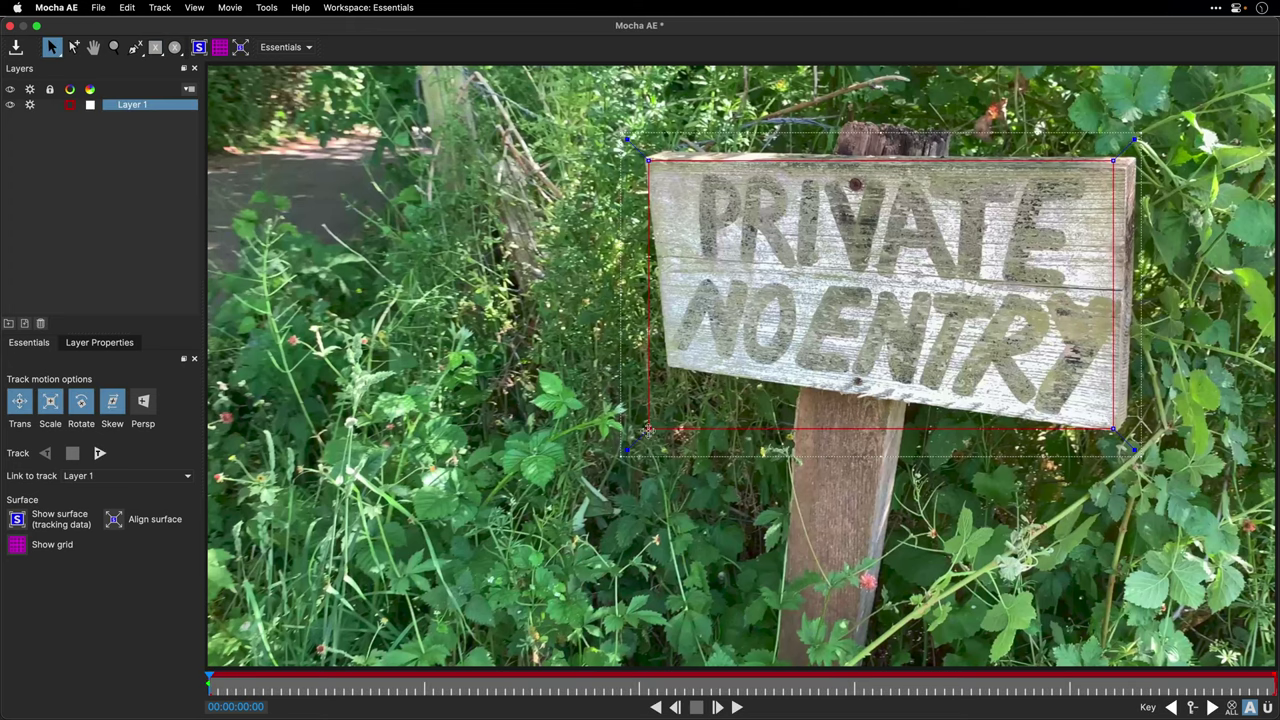
left_click_drag(648, 430, 668, 363)
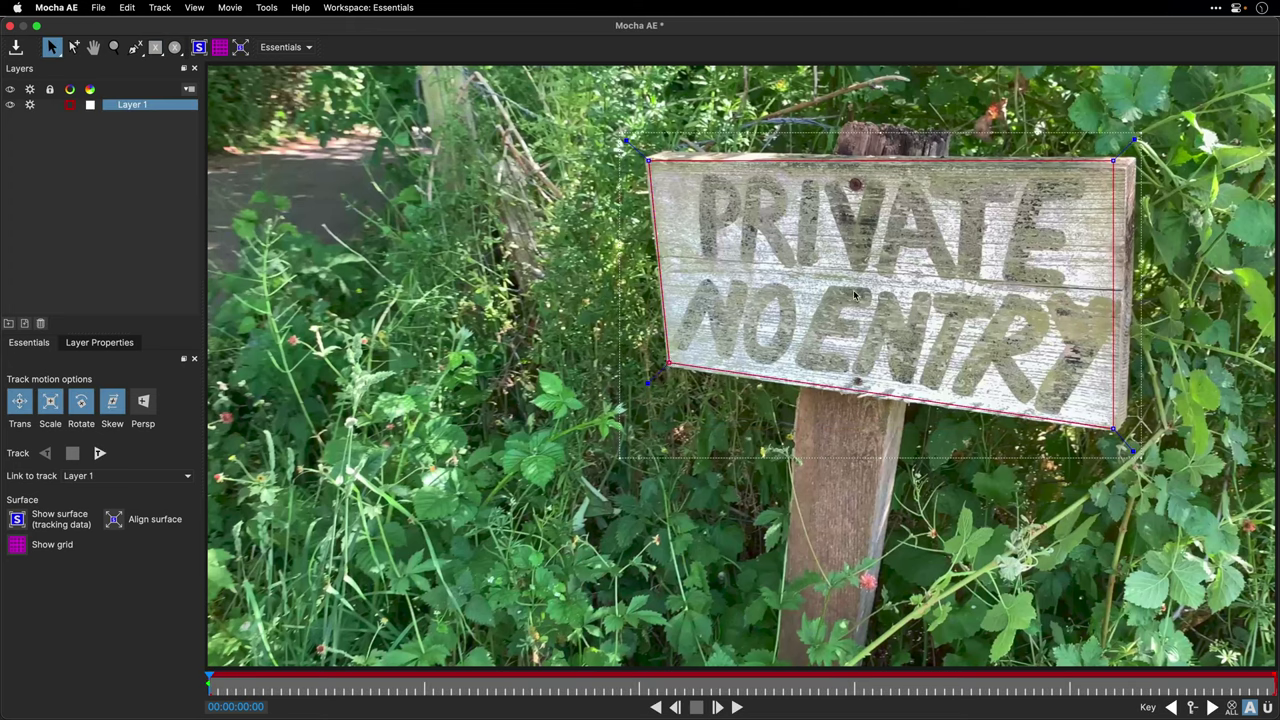
left_click_drag(1113, 160, 1120, 172)
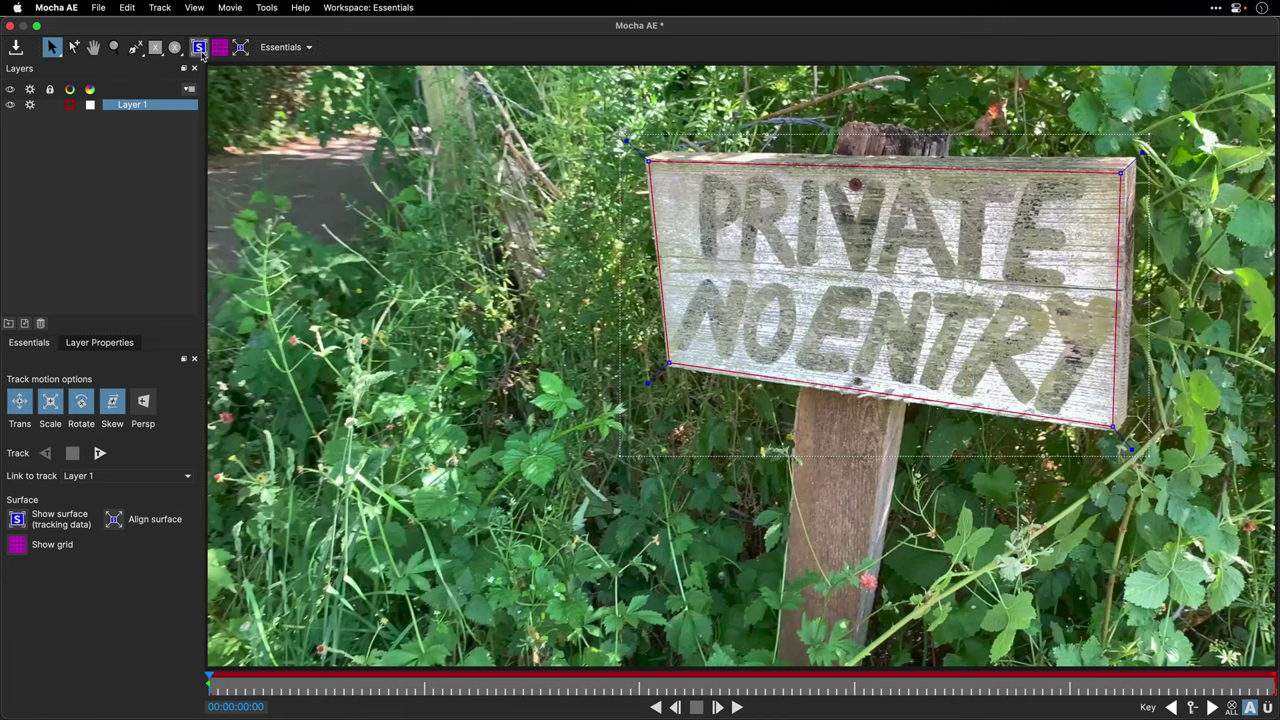
left_click(199, 47)
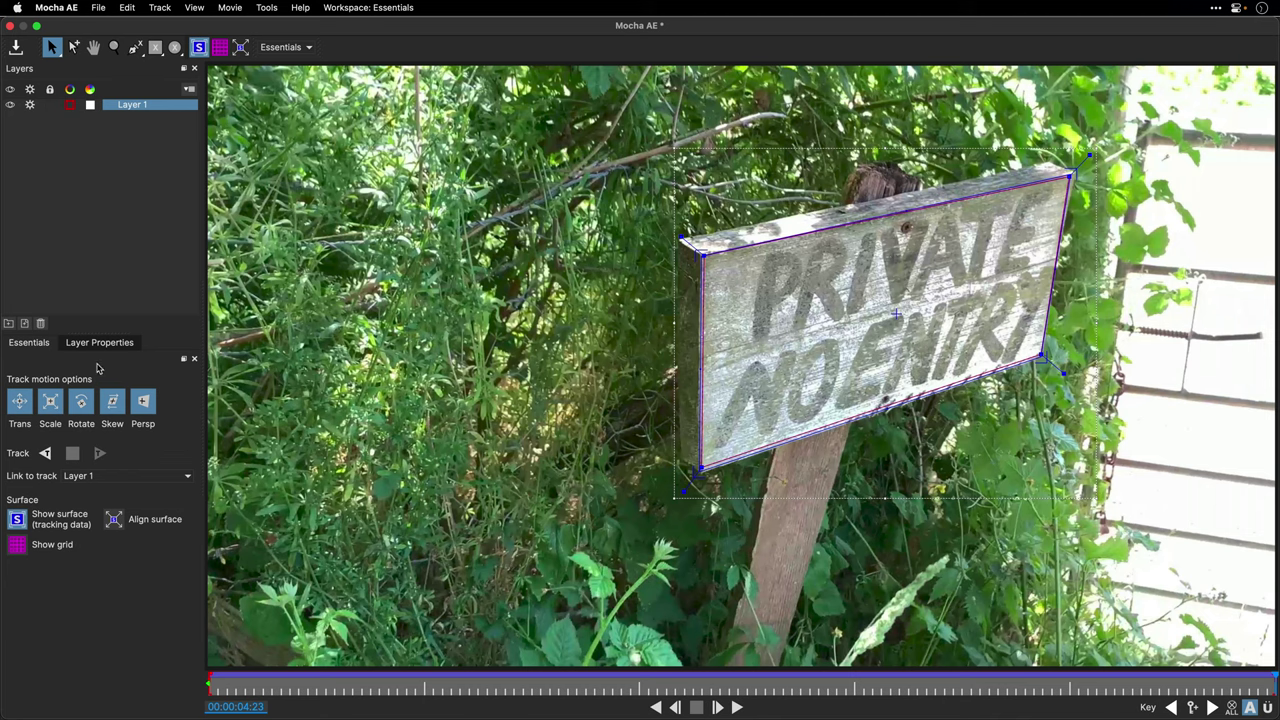
Step: Set the tracked layer's Insert Clip to Grid16x16 and play the clip to check the track
left_click(88, 344)
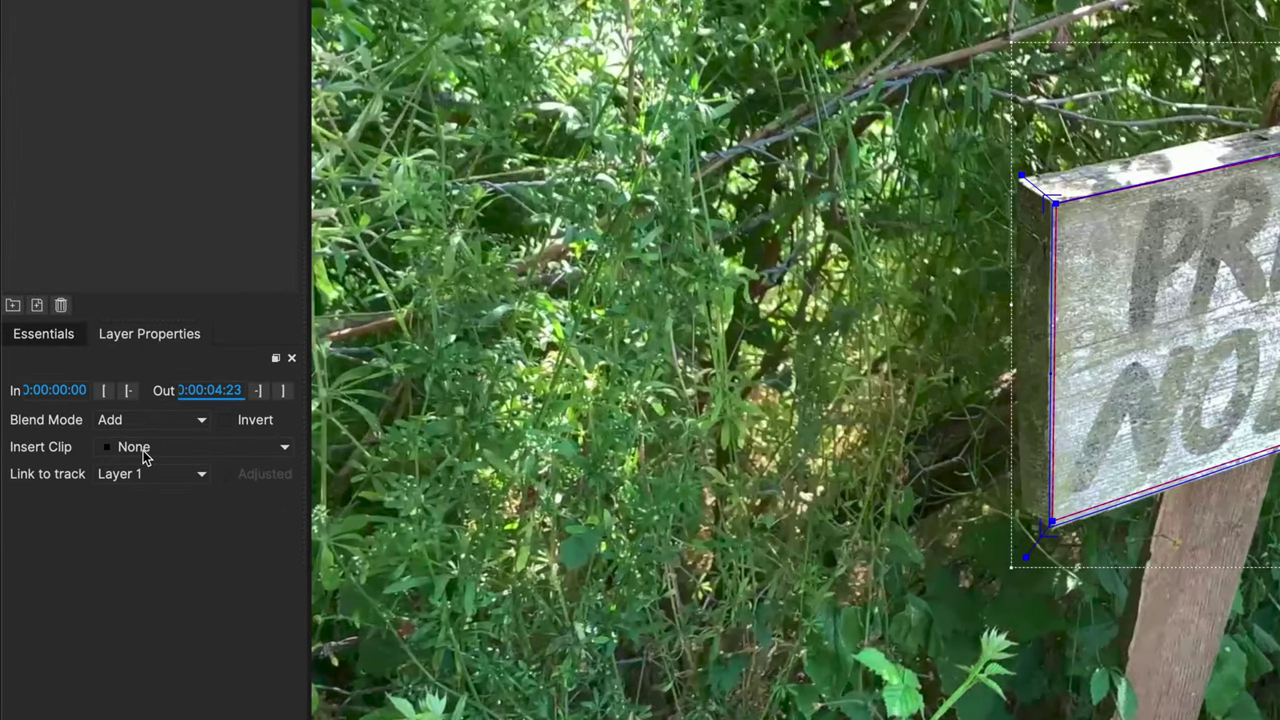
left_click(95, 419)
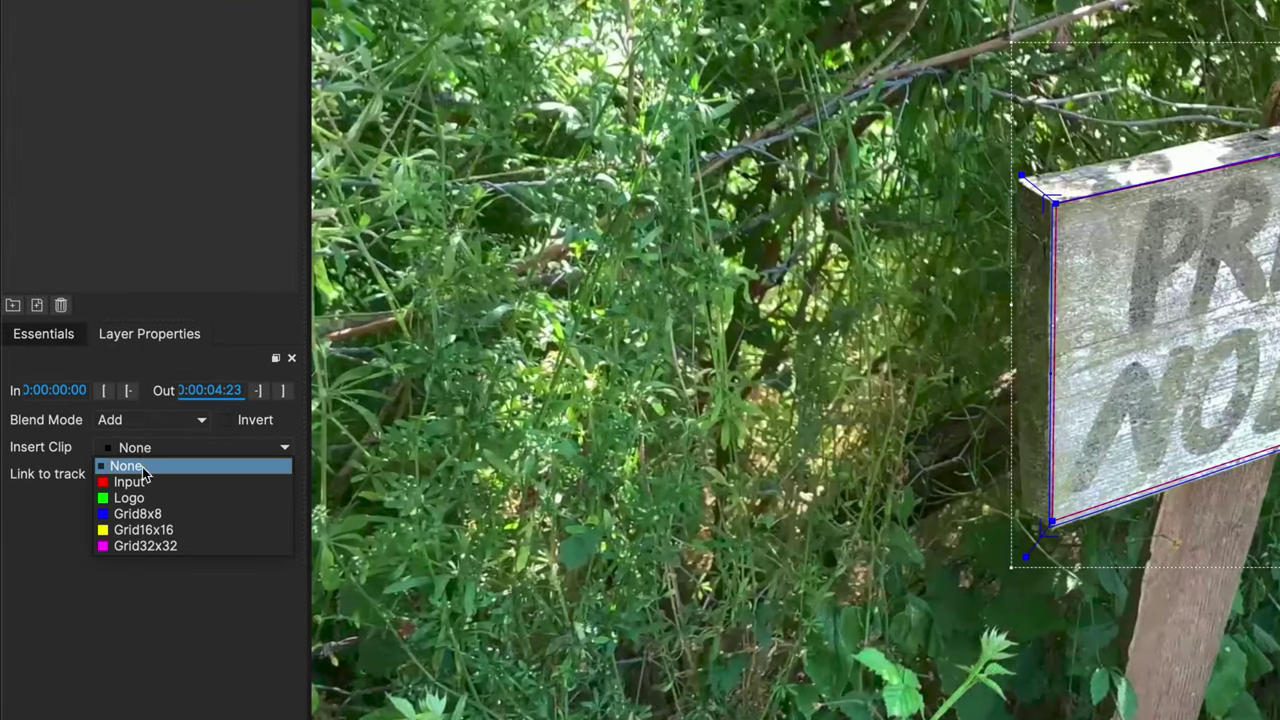
left_click(189, 534)
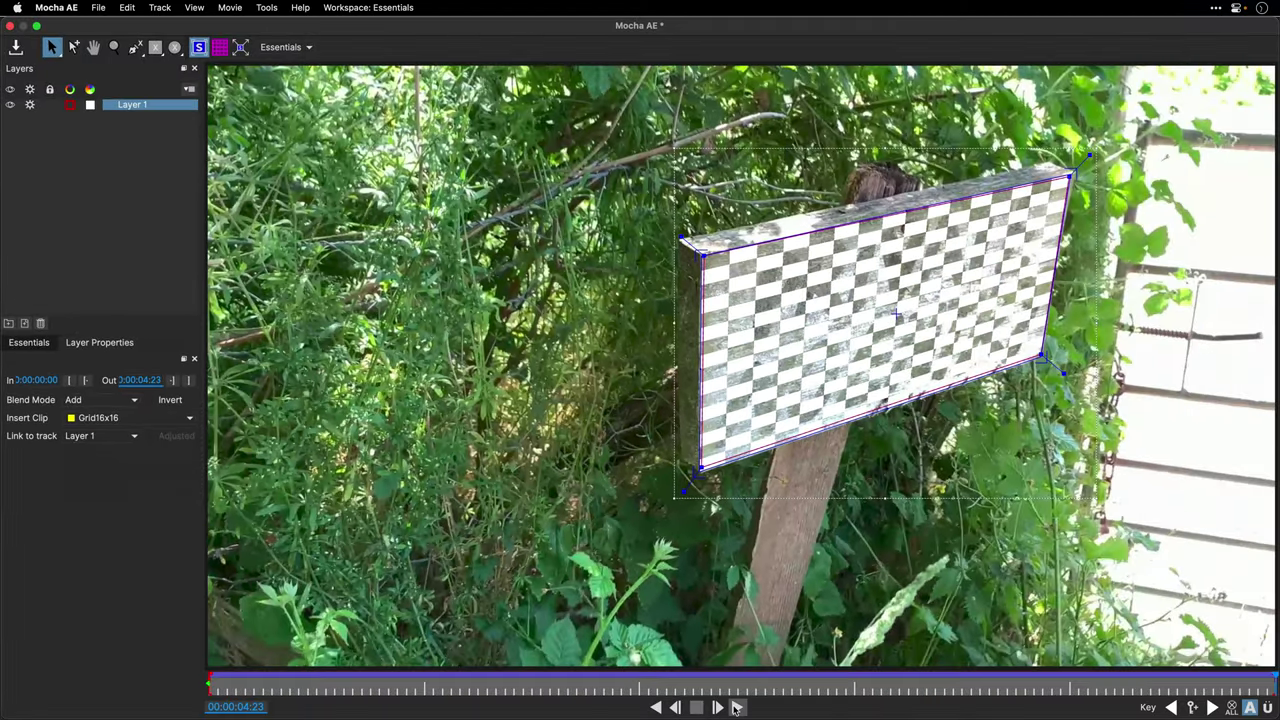
left_click(735, 707)
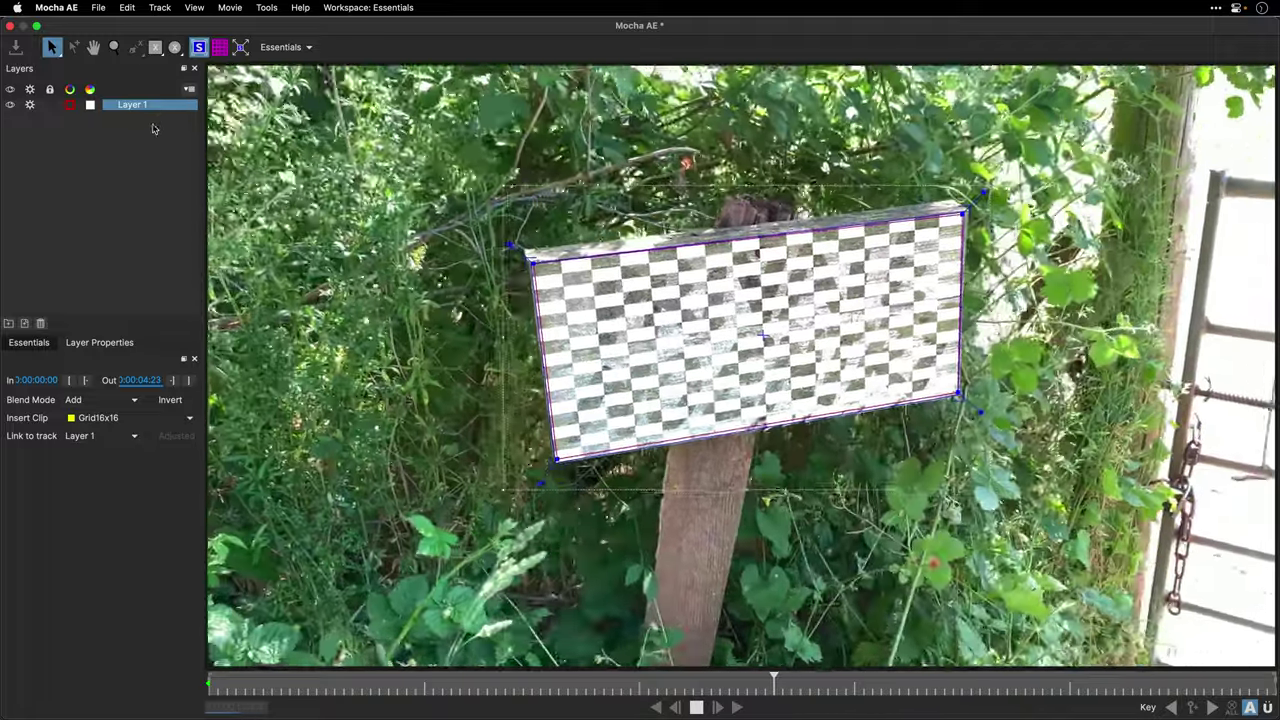
left_click(153, 129)
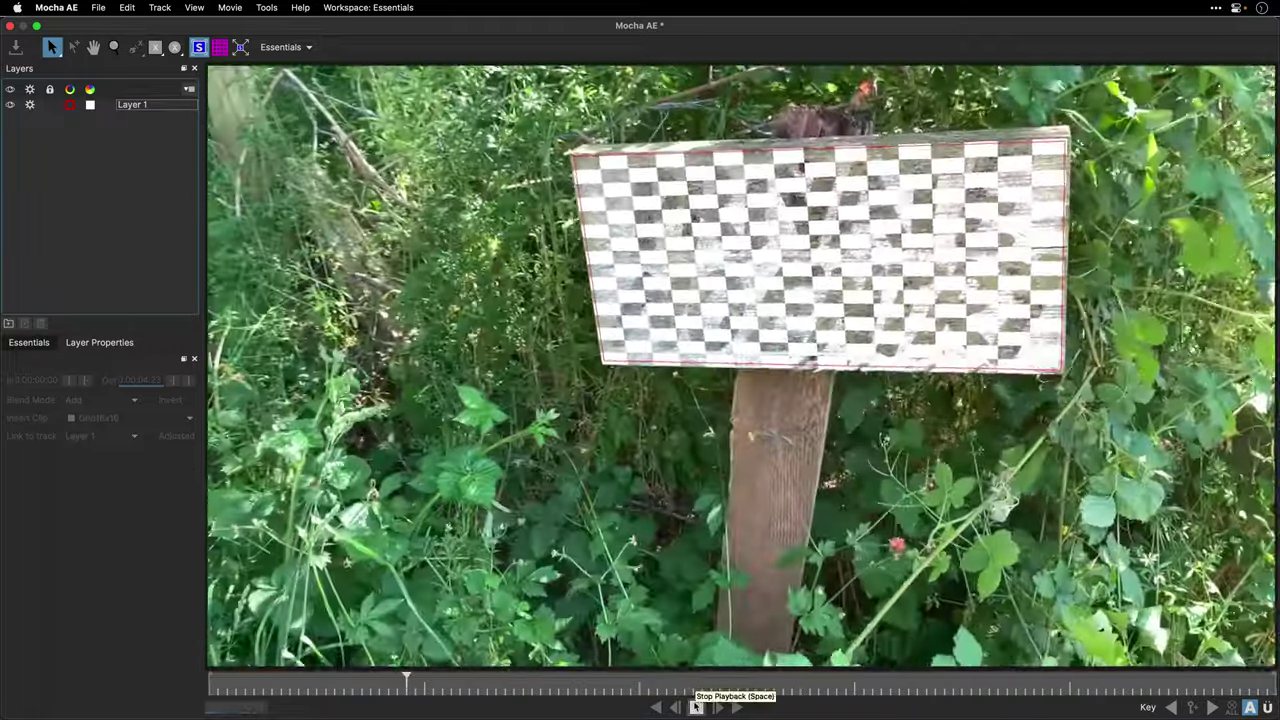
left_click(696, 706)
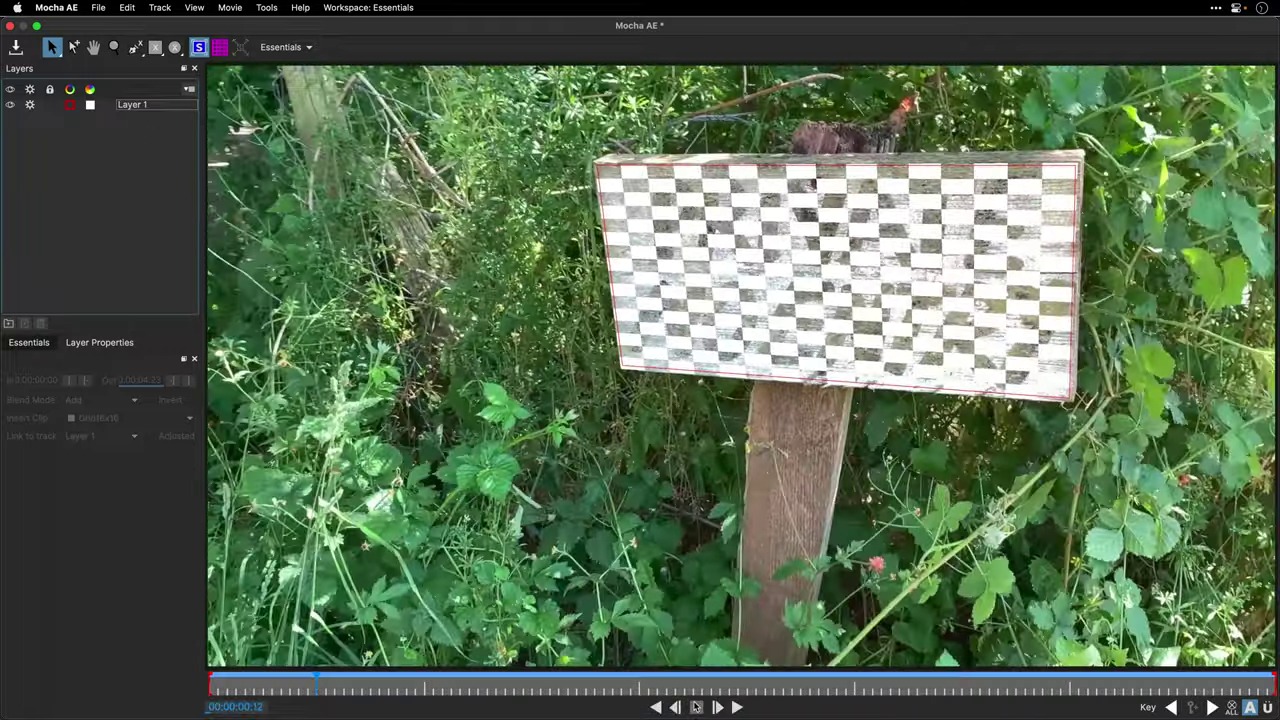
Step: Rename Layer 1 to 'Sign', save the Mocha project, and close Mocha
left_click(136, 112)
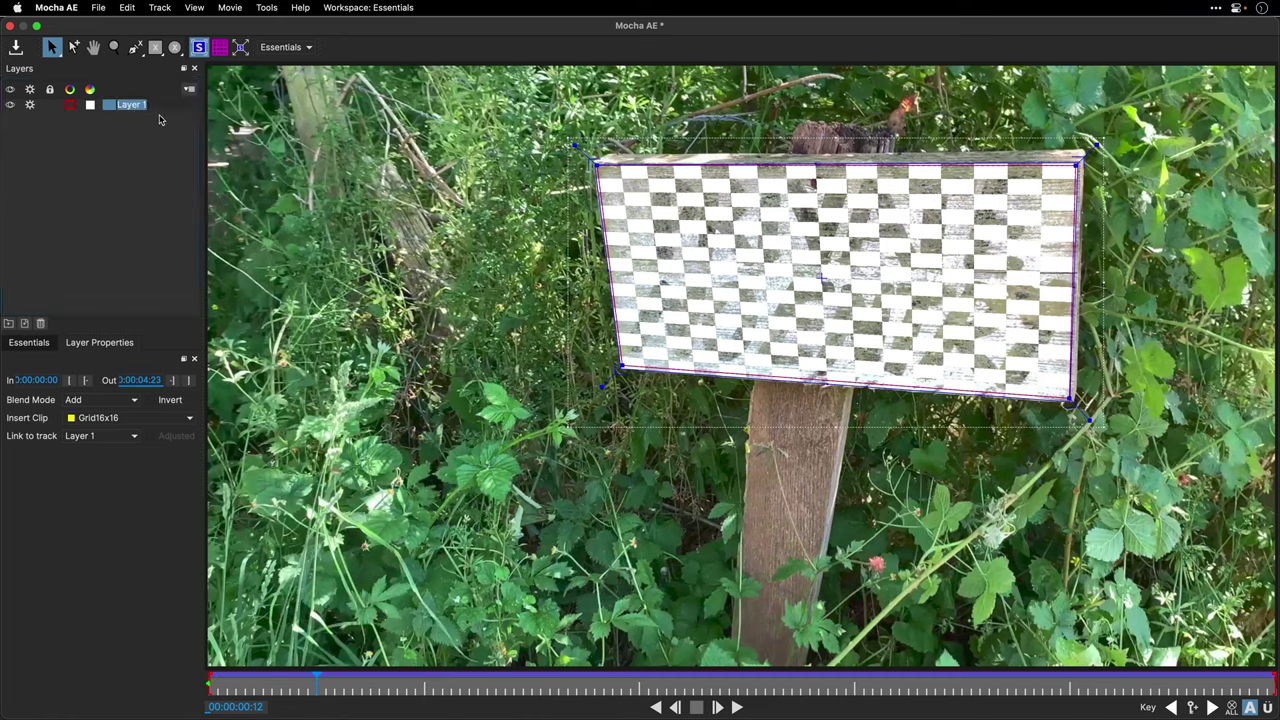
type("Sign")
key("Return")
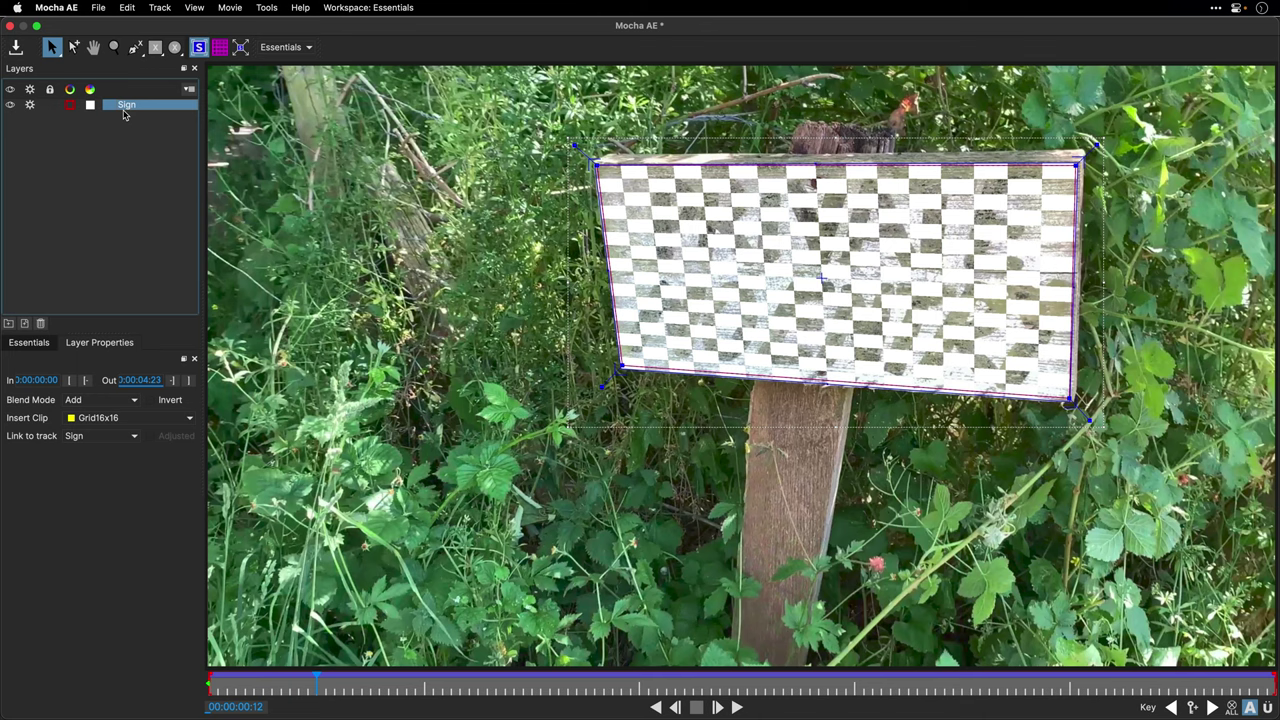
left_click(16, 47)
left_click(10, 25)
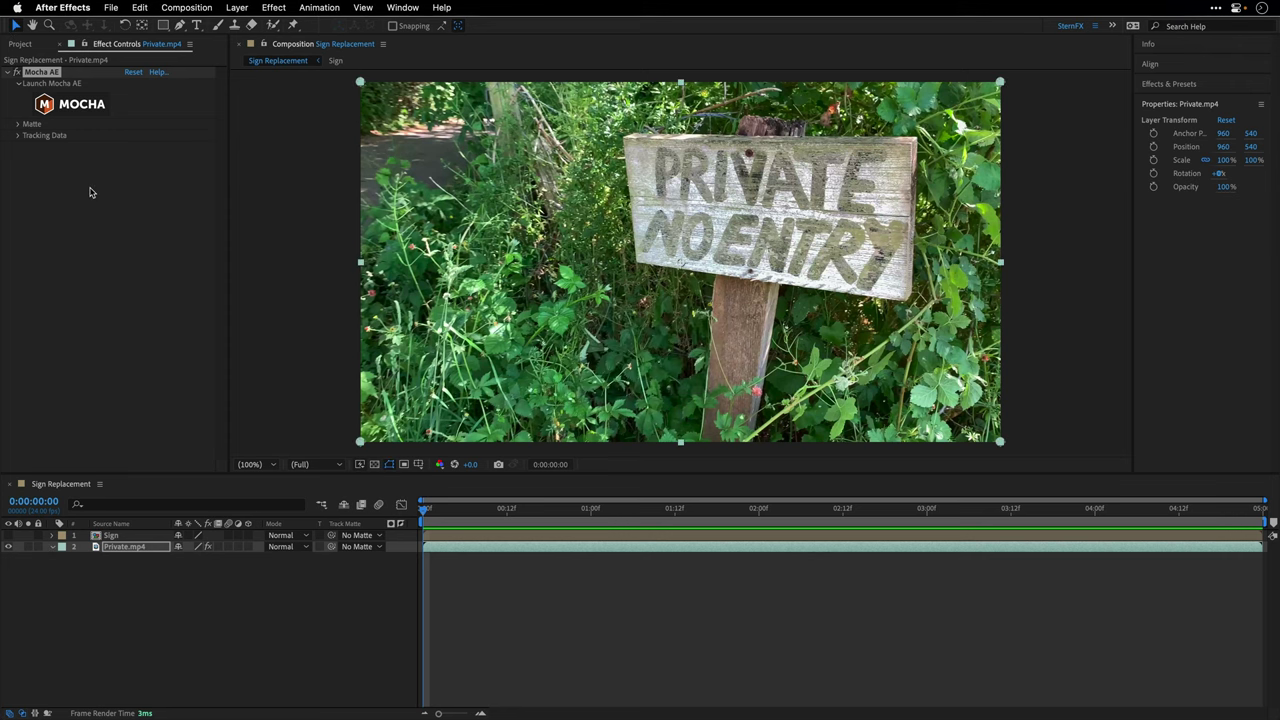
Step: Create masks from the tracked Sign shape, scrub to verify them, and set the mask to Subtract
left_click(16, 125)
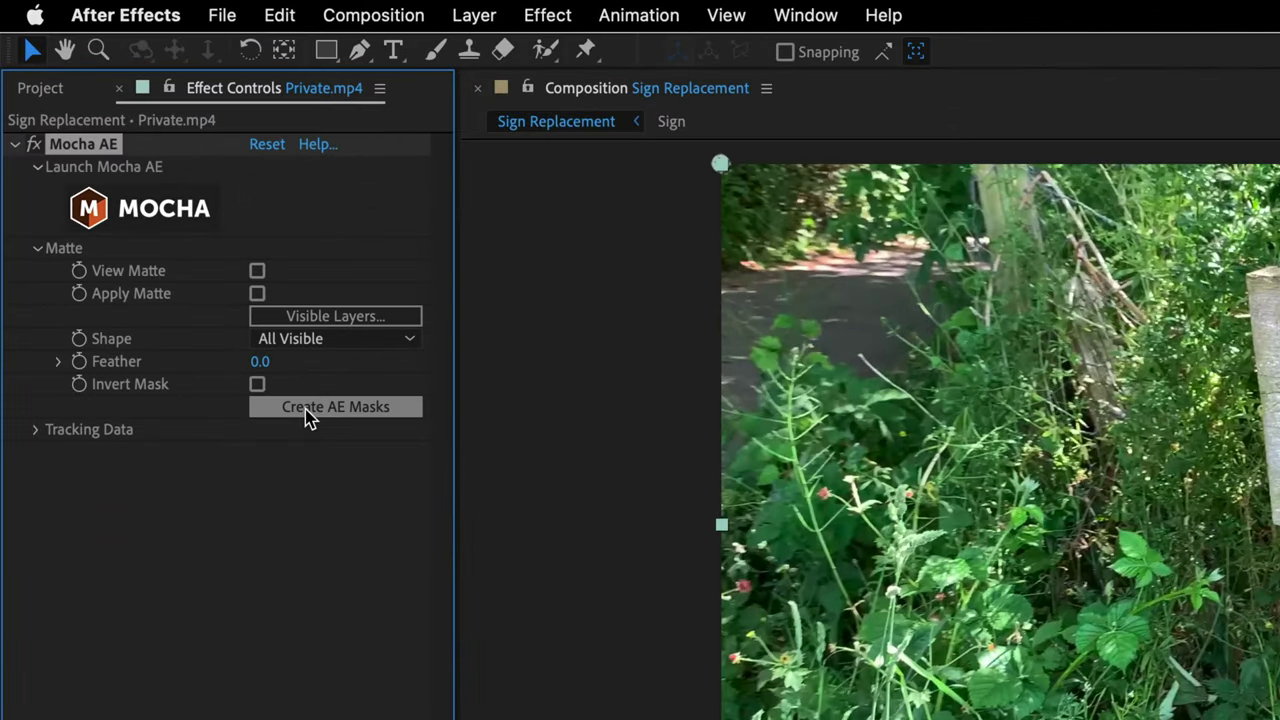
left_click(308, 416)
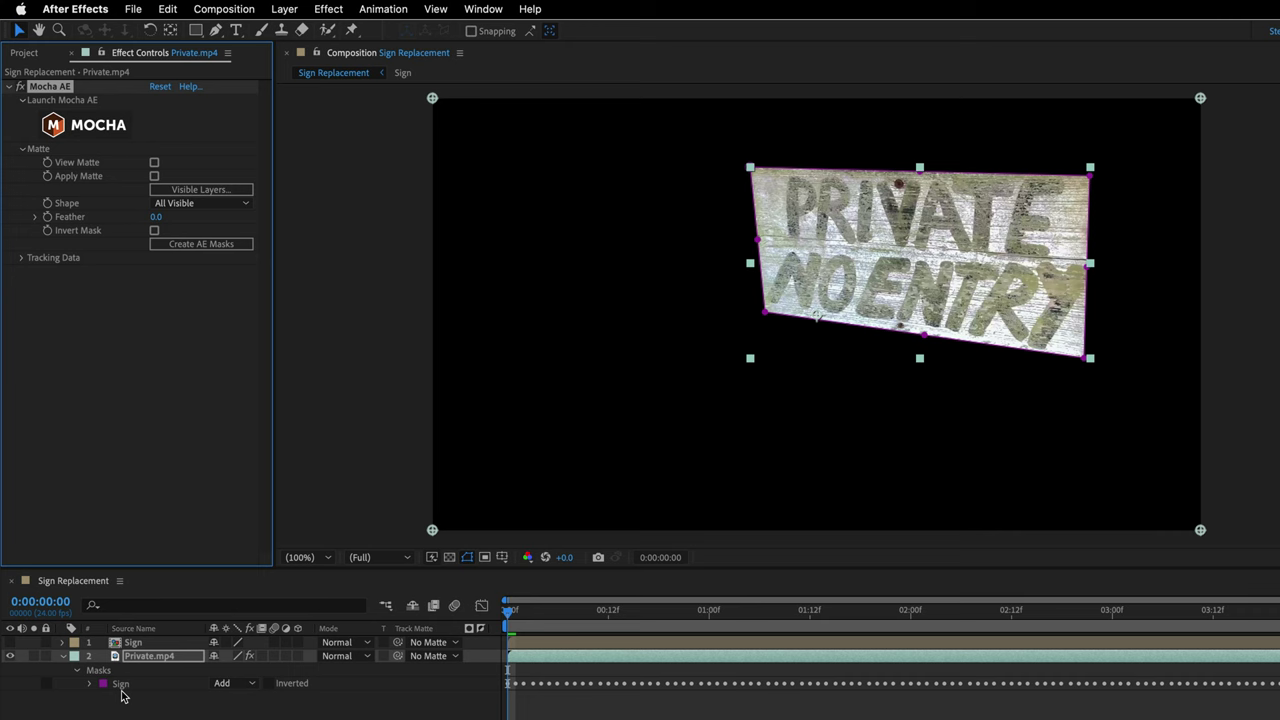
left_click_drag(538, 614, 458, 656)
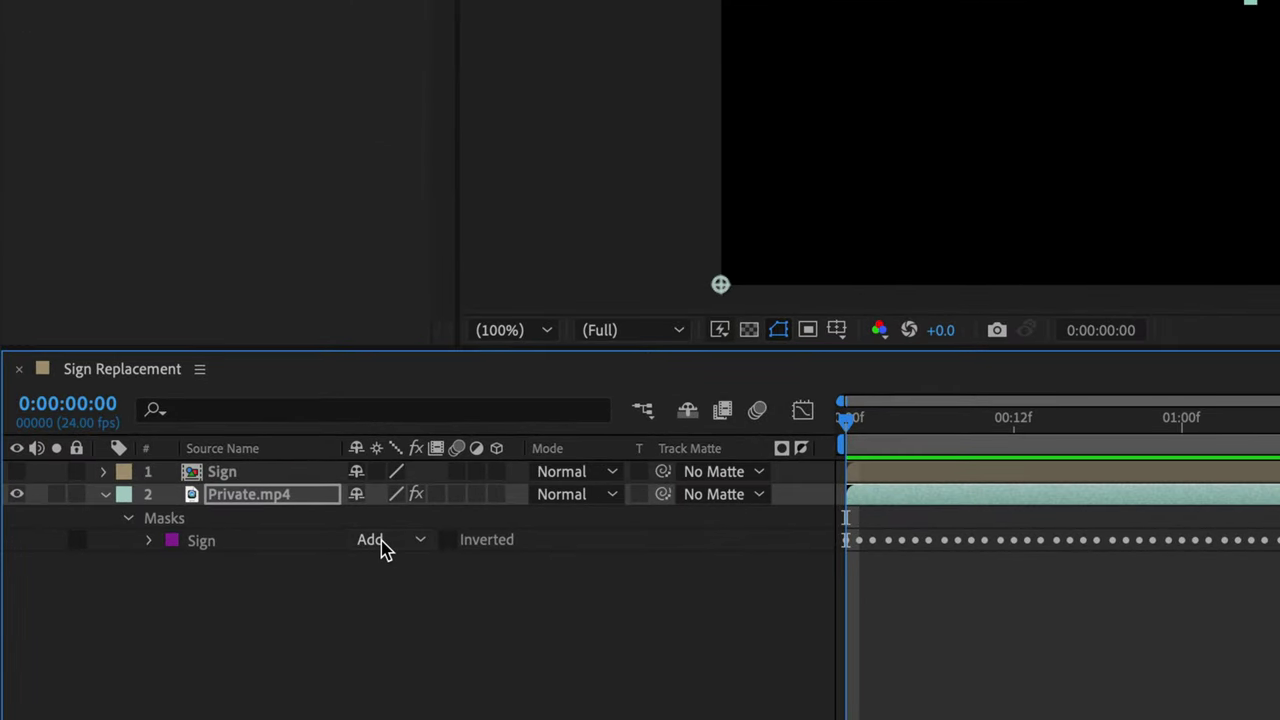
left_click(381, 548)
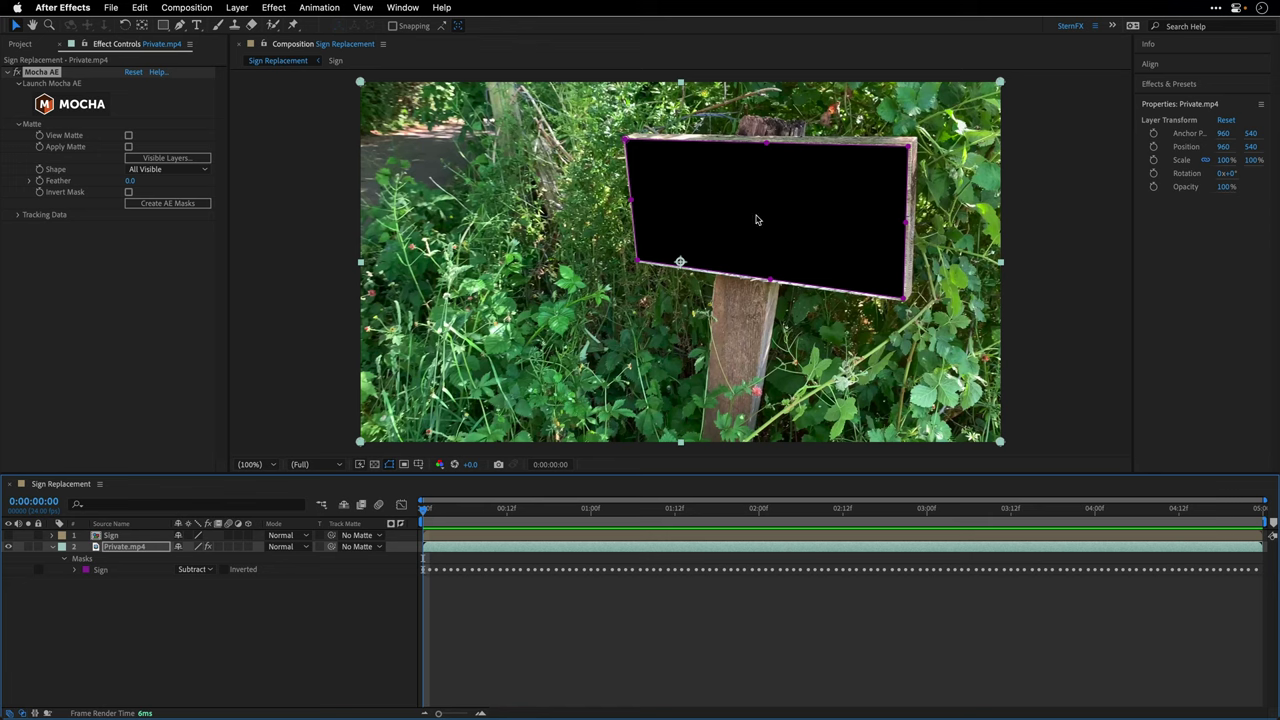
Step: Open the Content-Aware Fill panel, set the Sign mask to None, and create a reference frame
left_click(410, 6)
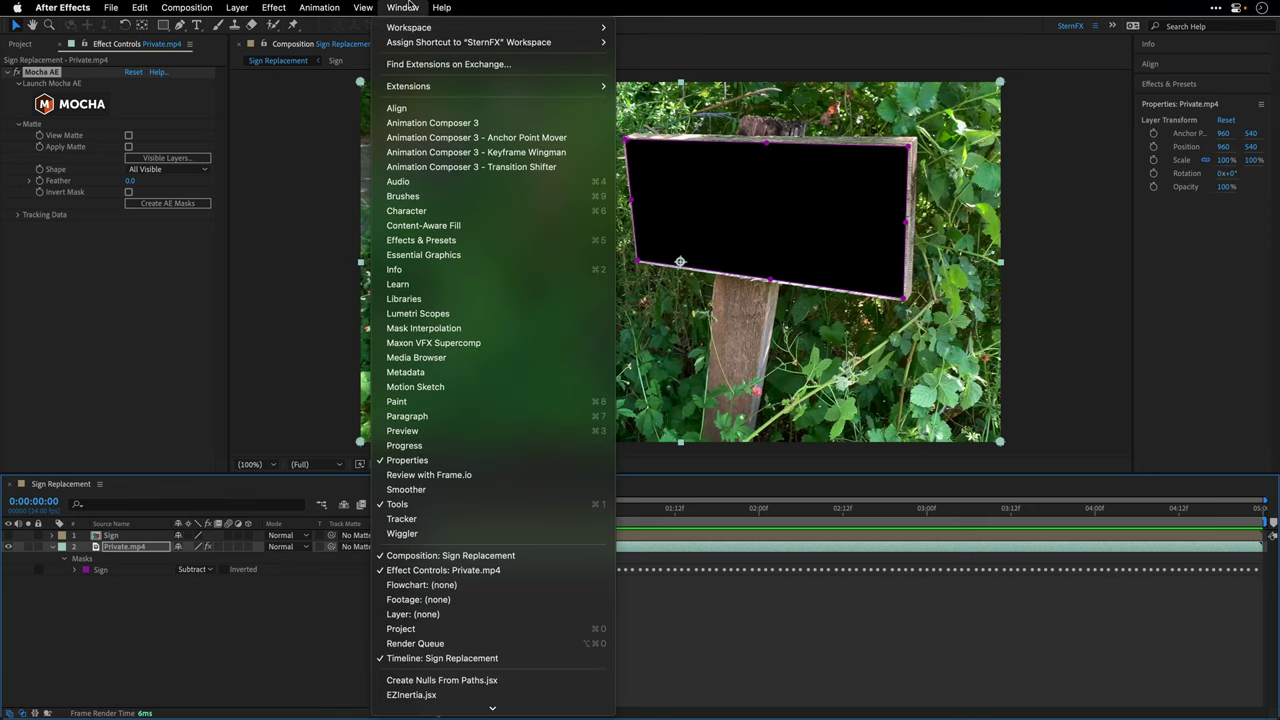
left_click(421, 228)
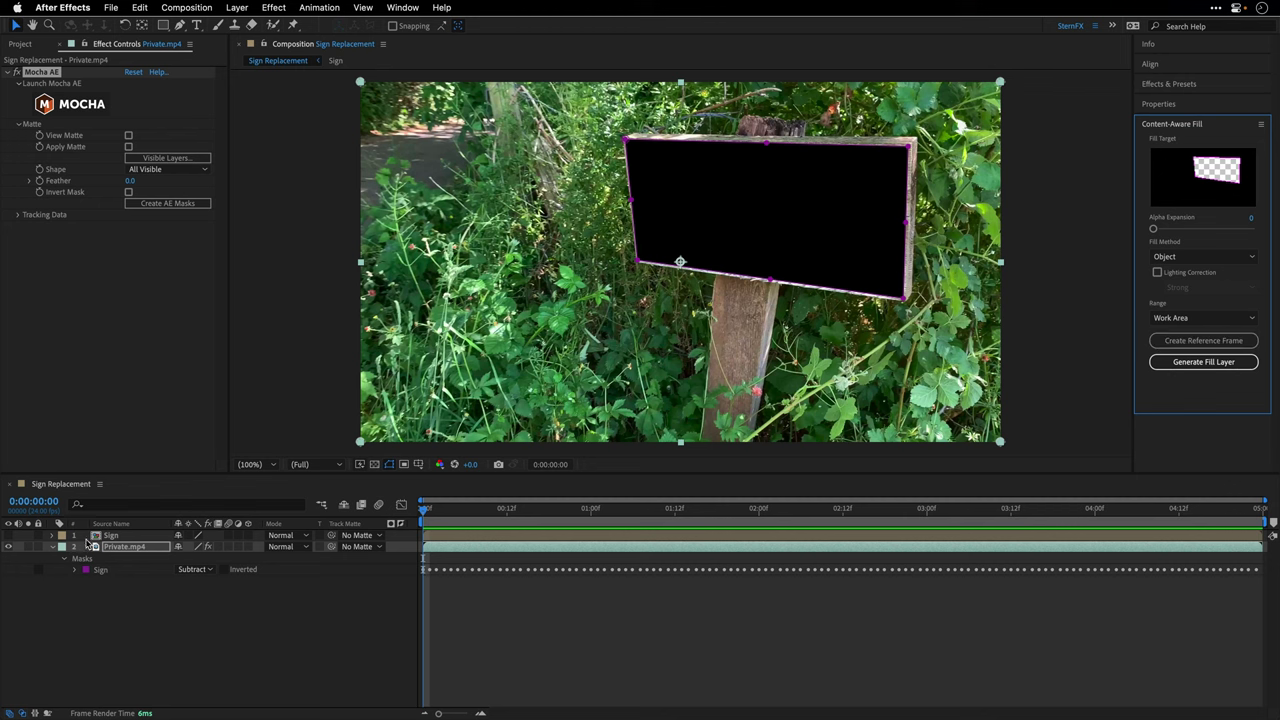
left_click(195, 569)
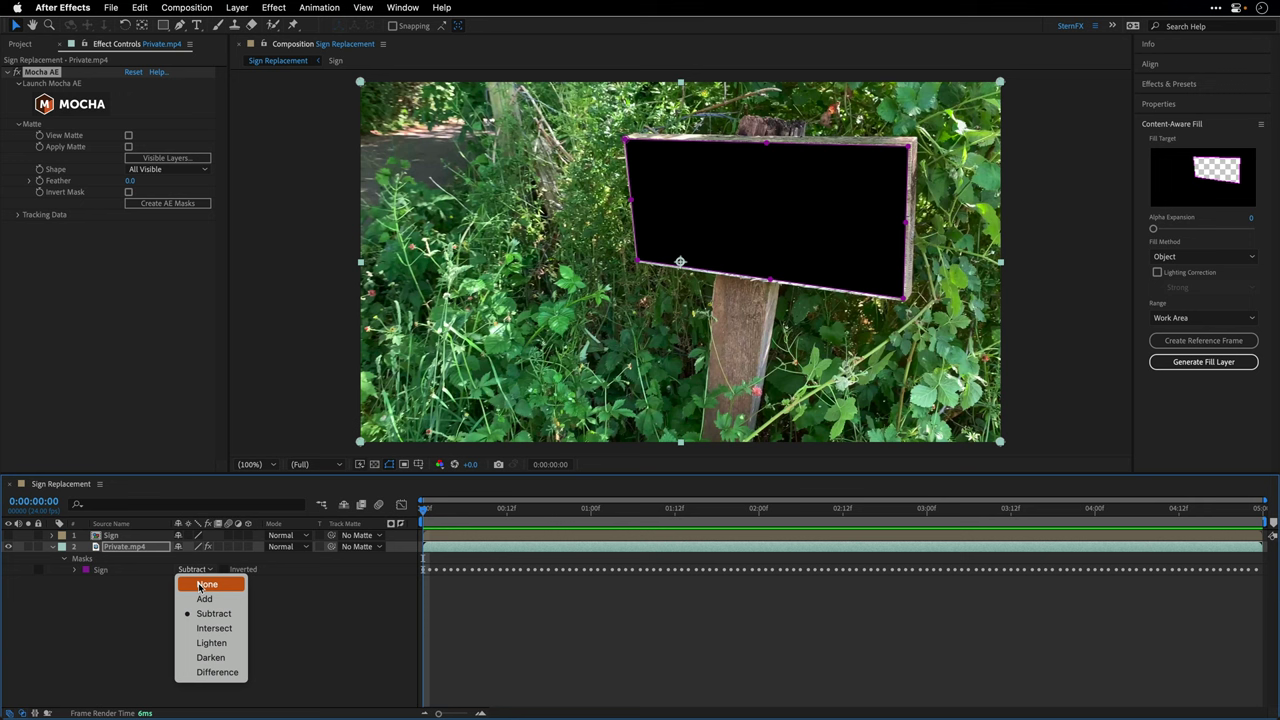
left_click(200, 584)
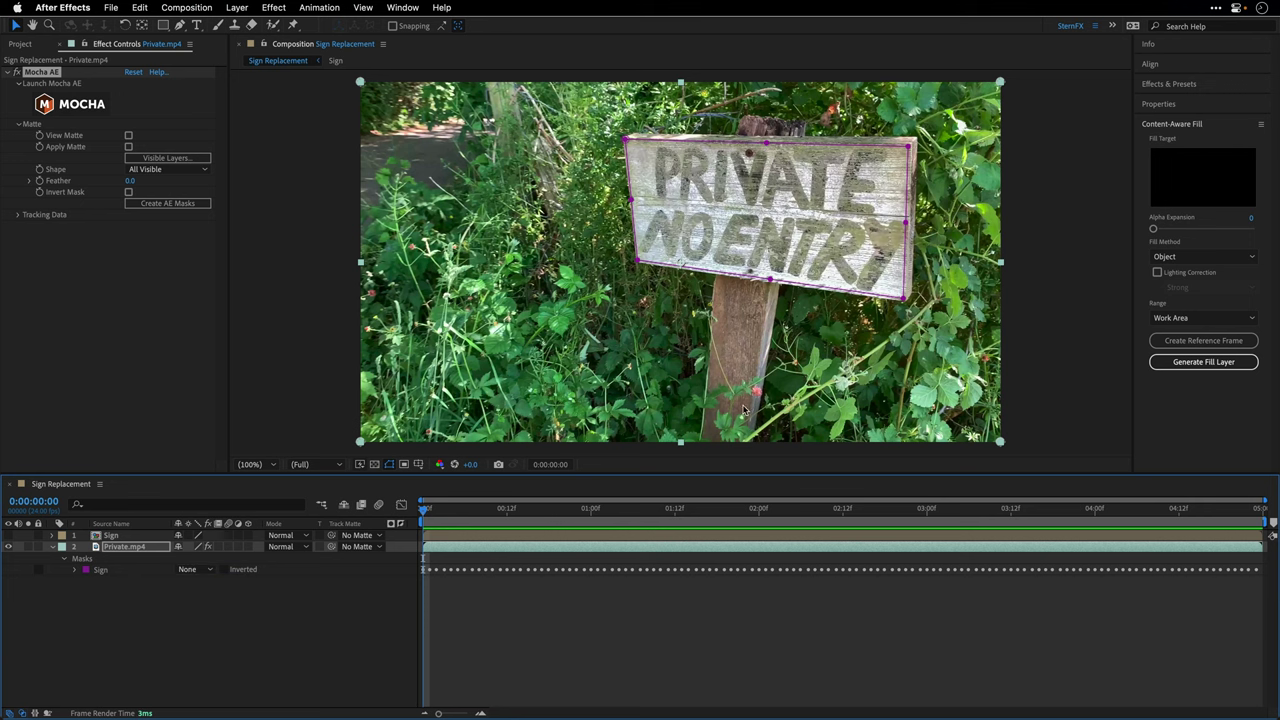
left_click(1172, 346)
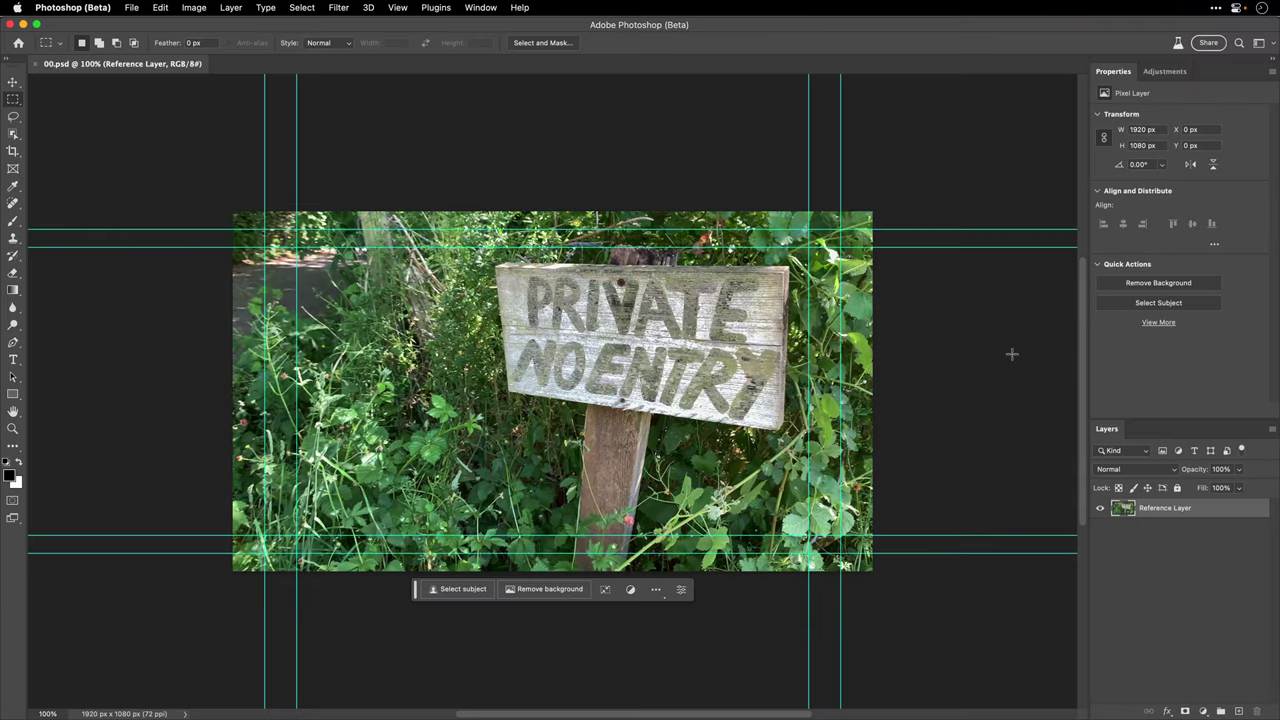
Step: Zoom to 200% and lasso-select the wooden sign board in 00.psd
key("super+equal")
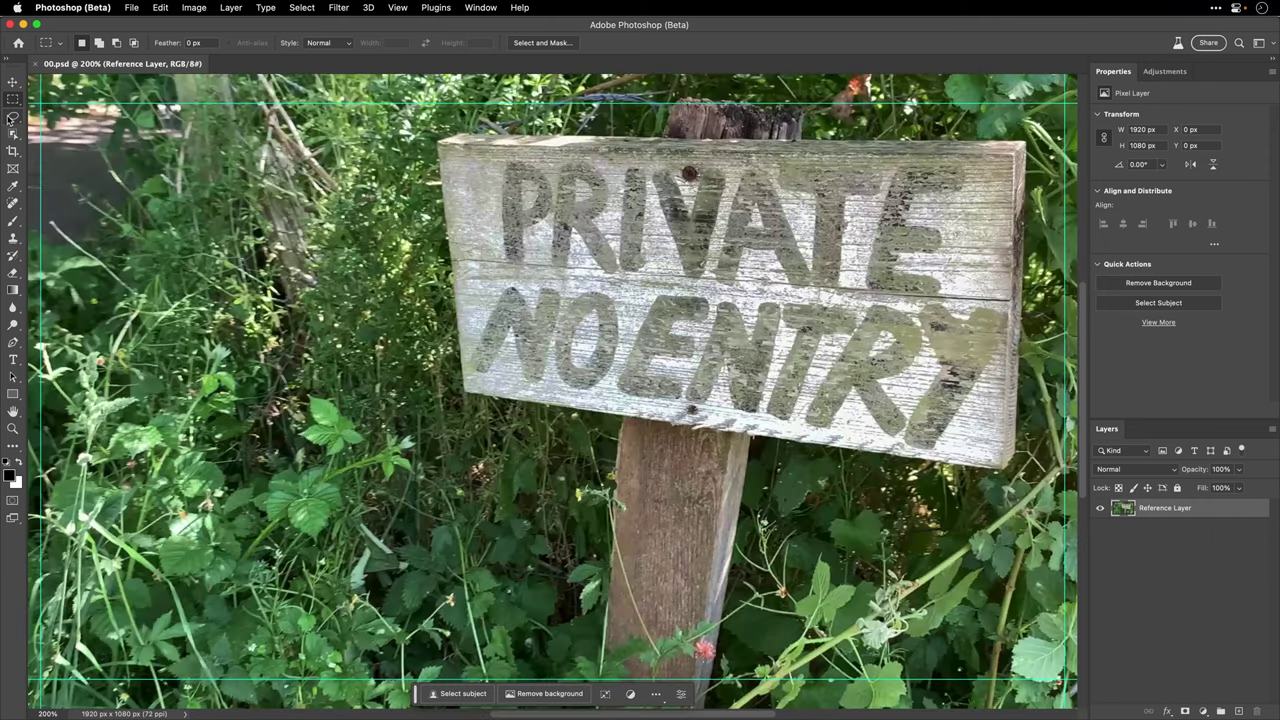
left_click(12, 117)
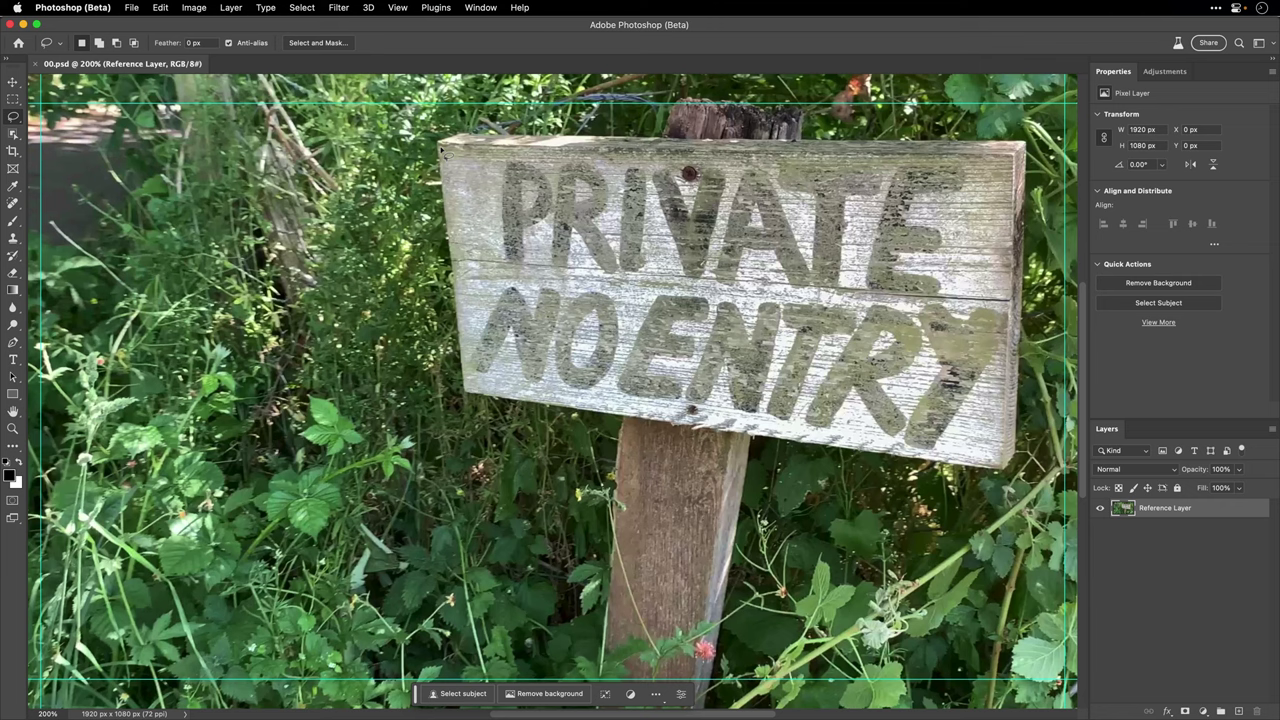
mouse_move(445, 150)
left_mouse_down()
mouse_move(992, 155)
mouse_move(1013, 346)
mouse_move(1004, 442)
mouse_move(972, 463)
mouse_move(640, 429)
mouse_move(468, 310)
mouse_move(446, 155)
left_mouse_up()
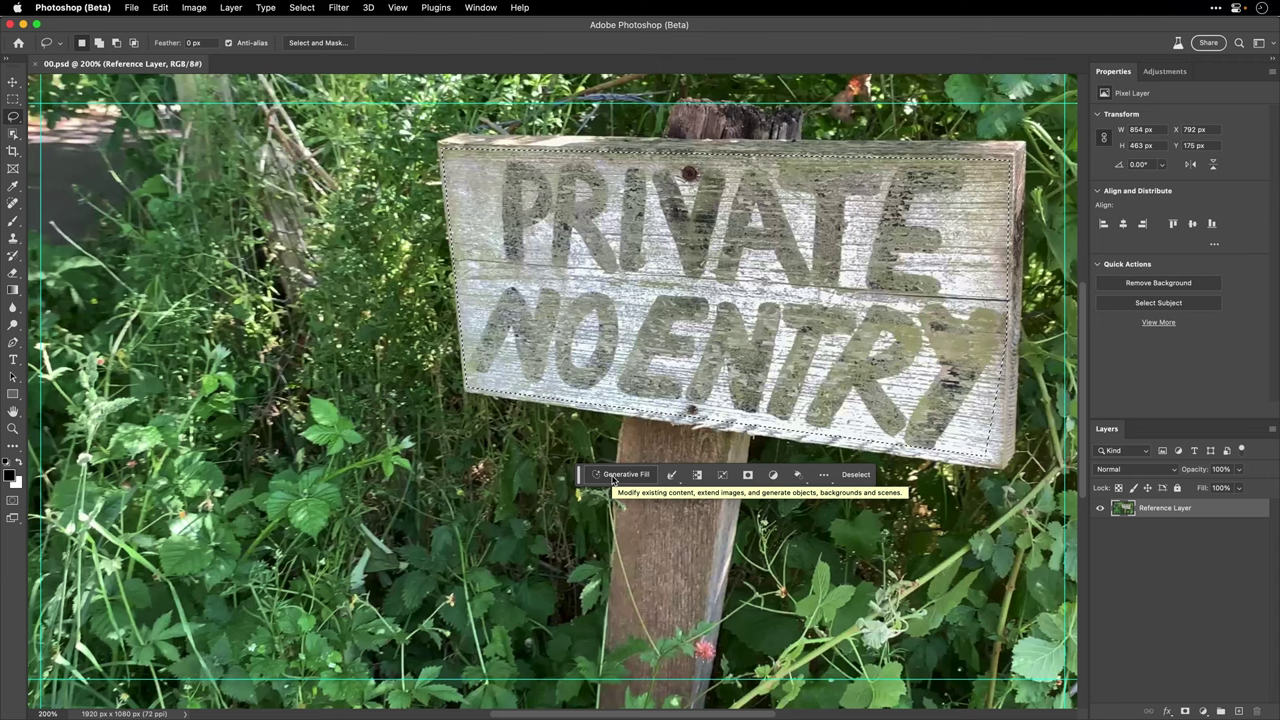
Step: Run Generative Fill on the sign with an empty prompt, compare variations 2 and 3, then request more
left_click(613, 478)
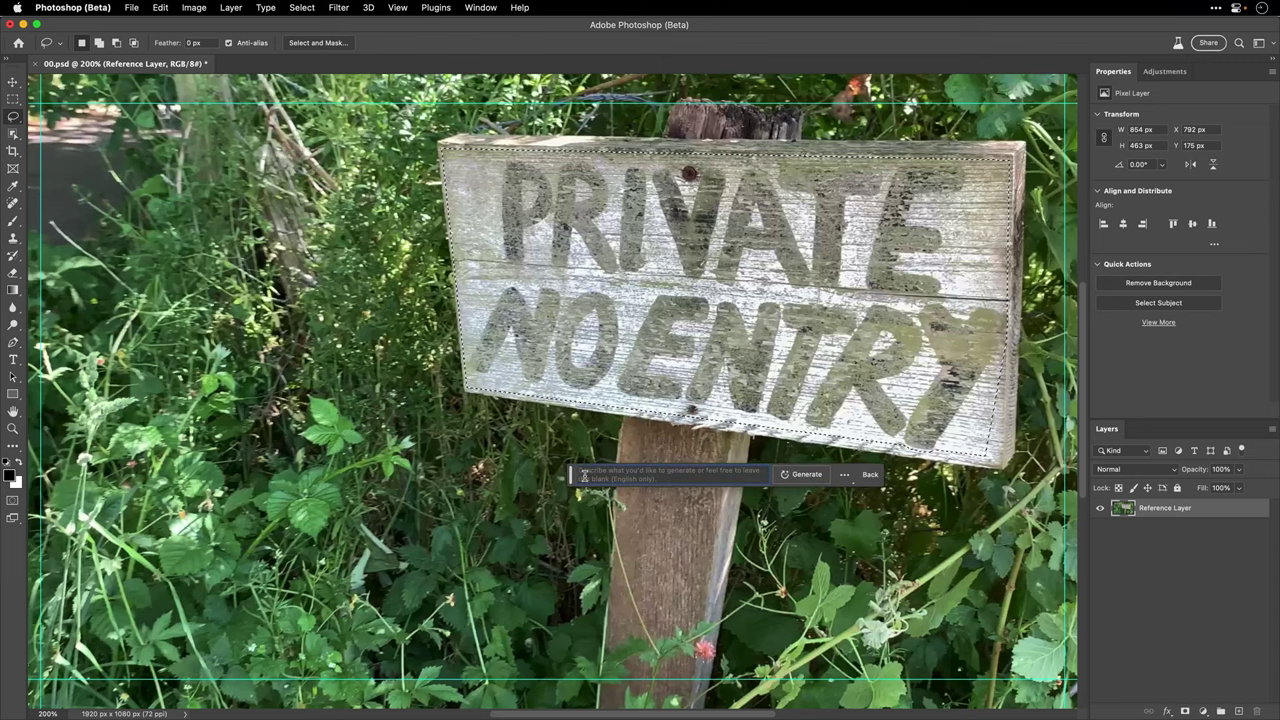
left_click(802, 474)
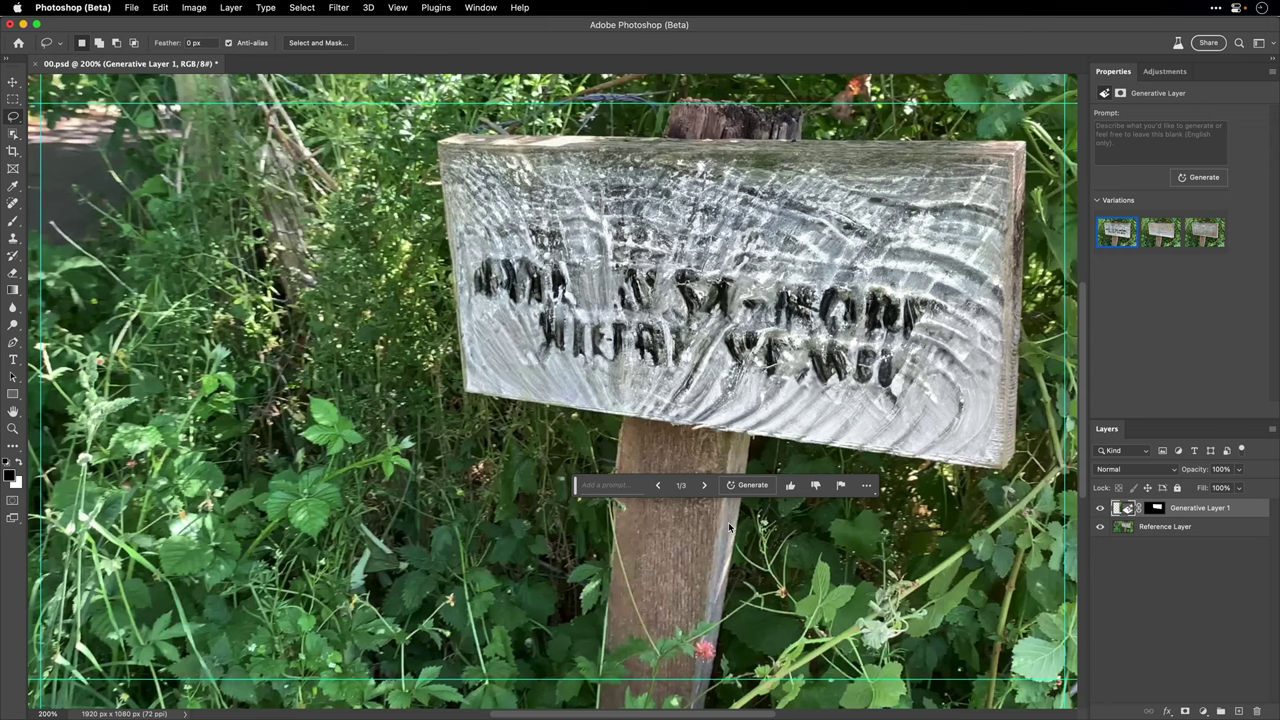
left_click(1166, 234)
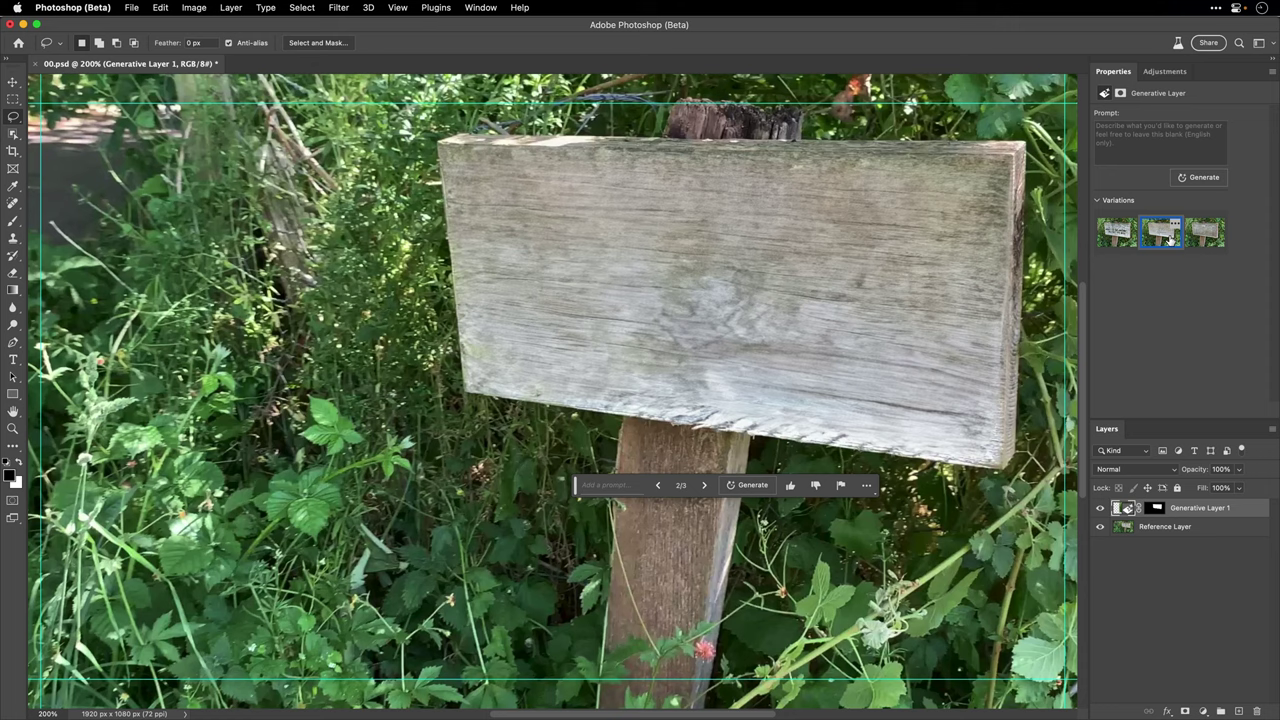
left_click(1204, 234)
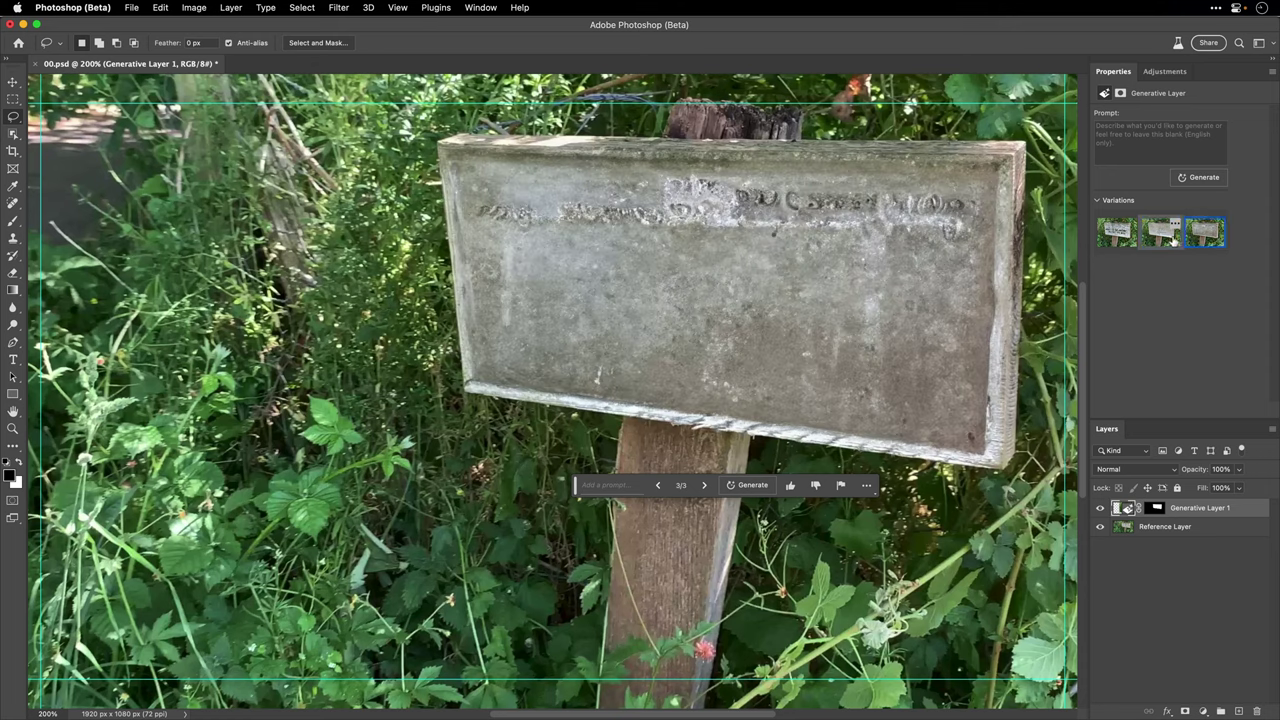
left_click(1162, 234)
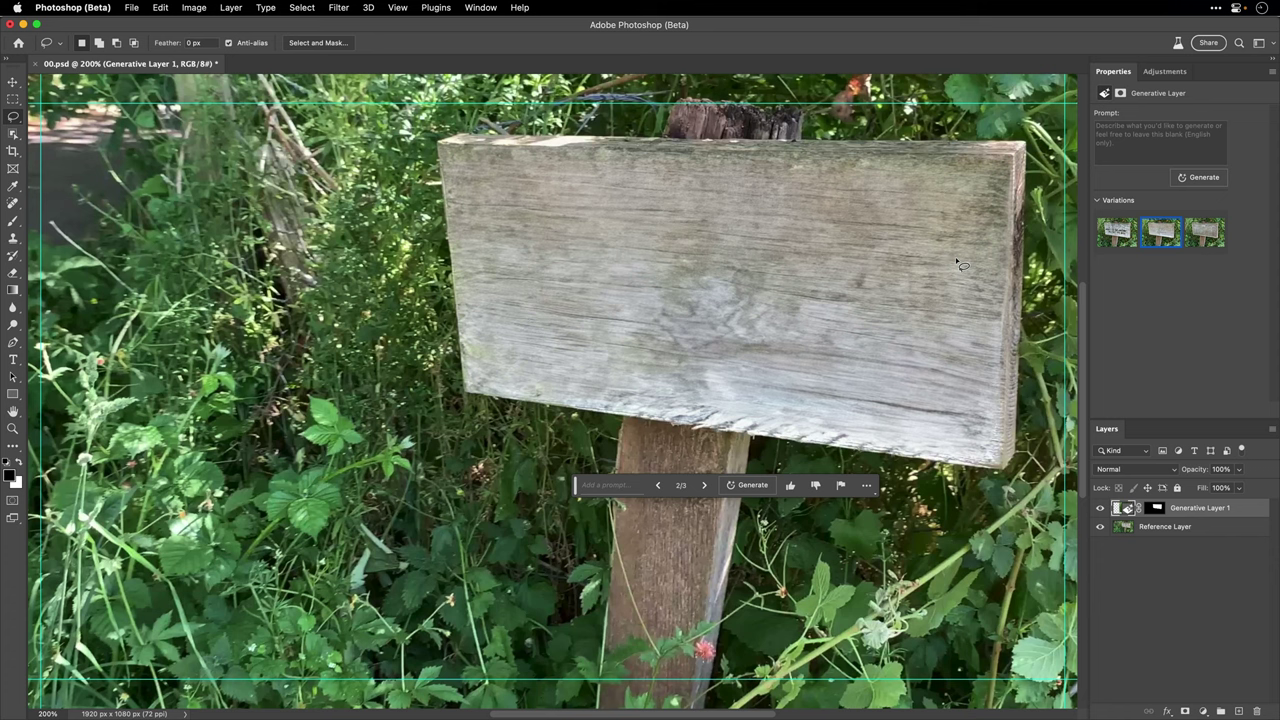
left_click(752, 485)
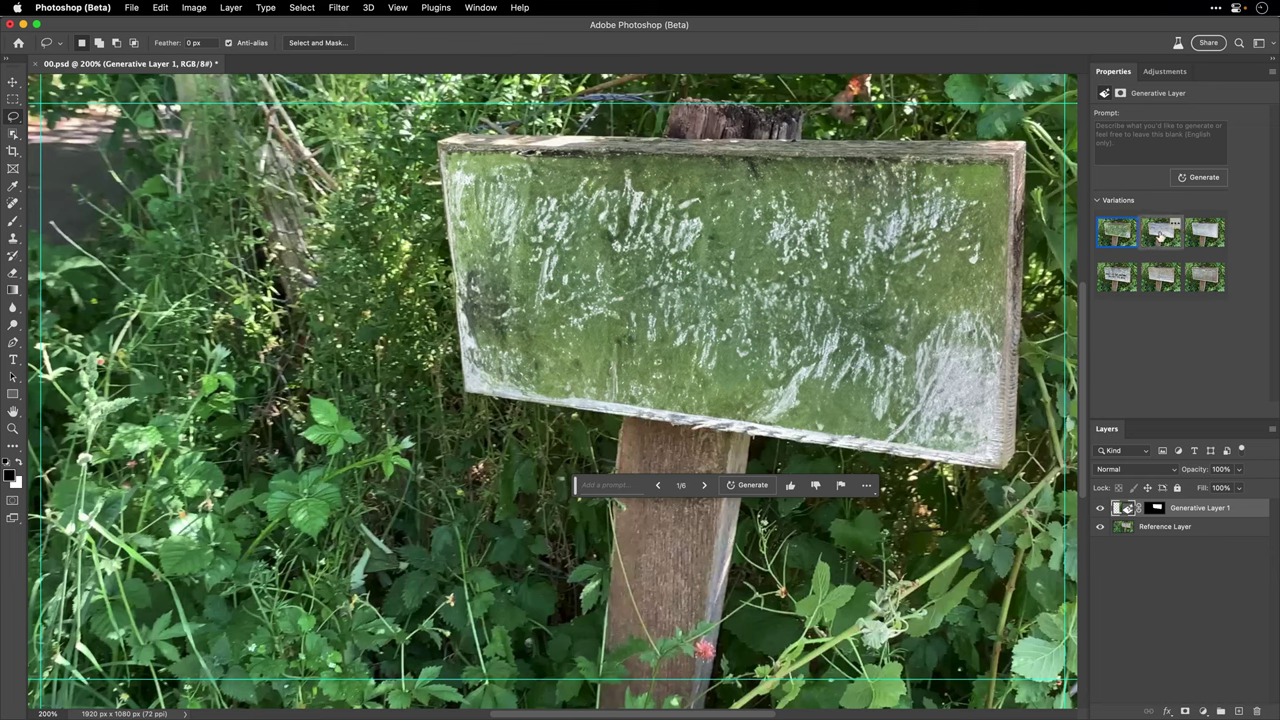
Step: Compare the grey and weathered-wood variations, deleting the first and carved-wood ones
left_click(1160, 235)
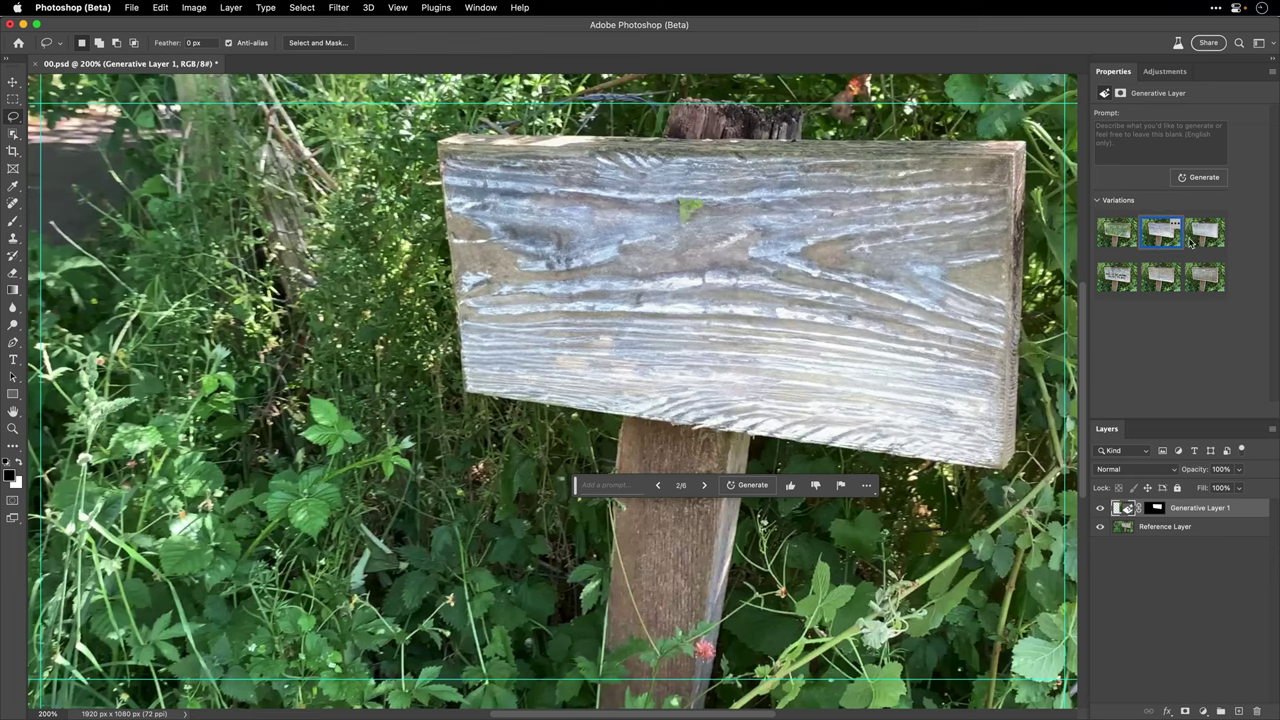
left_click(1204, 234)
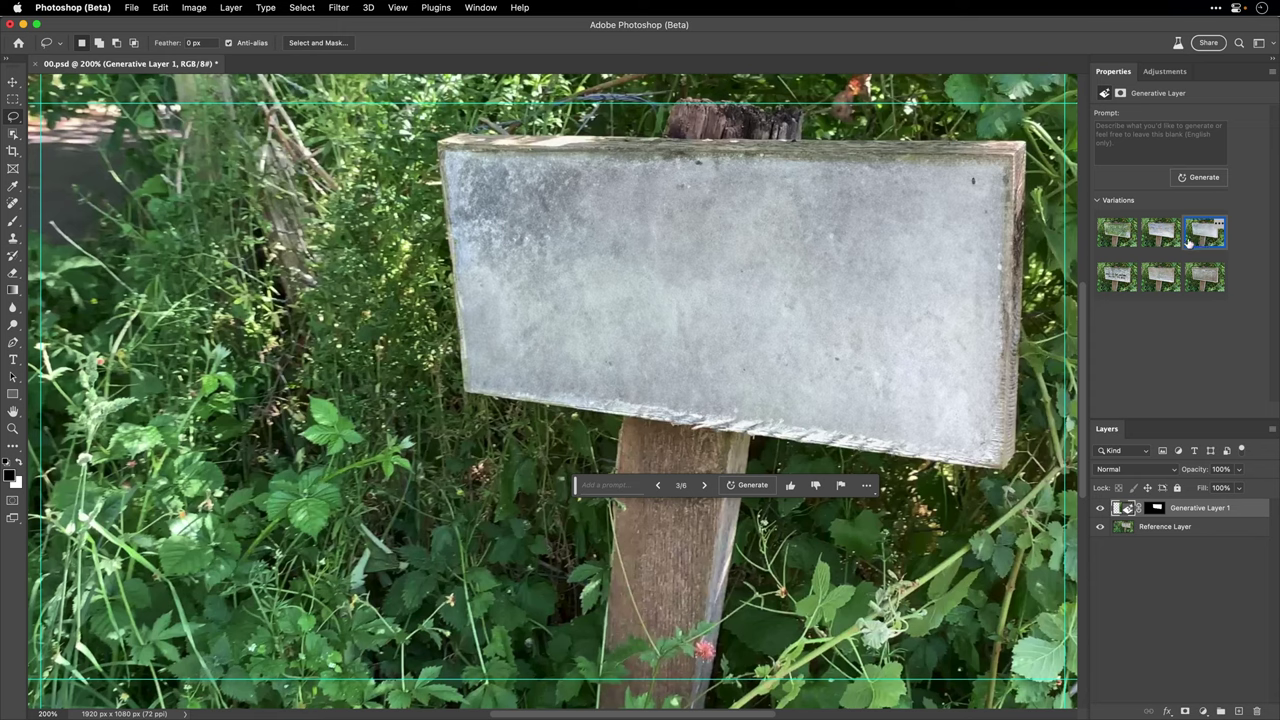
left_click(1160, 275)
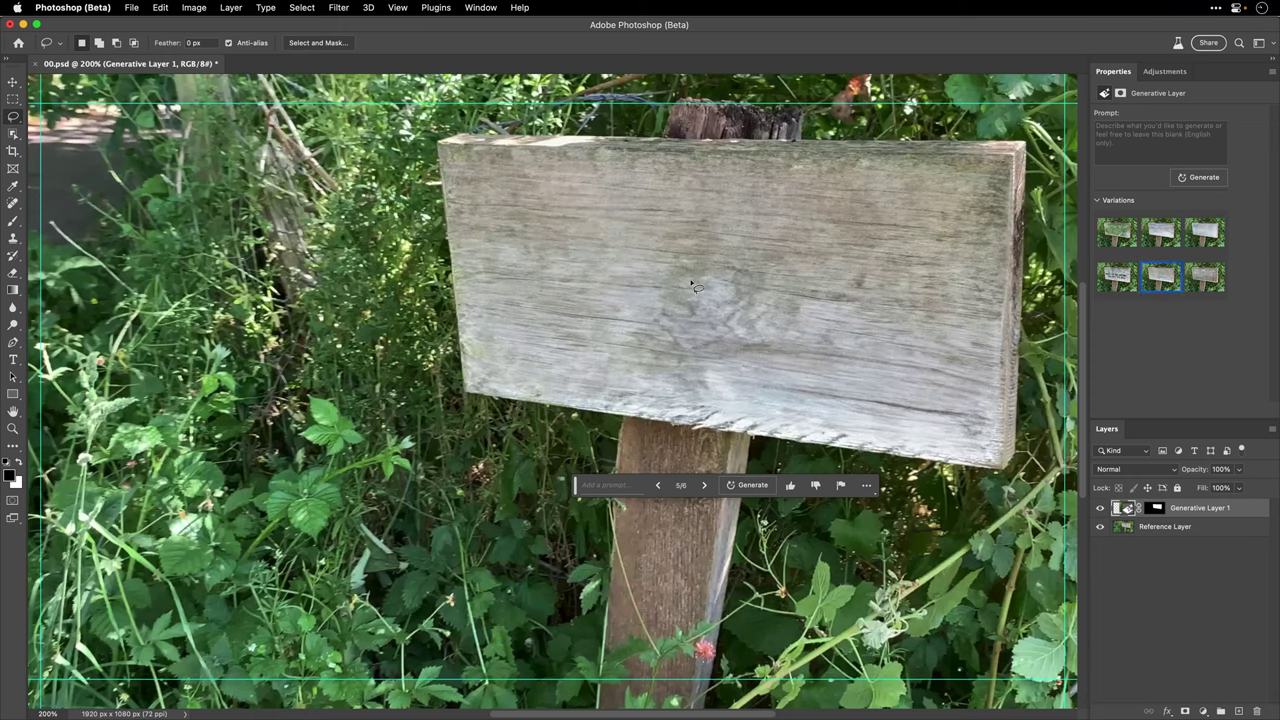
right_click(1135, 224)
left_click(1192, 227)
left_click(1128, 229)
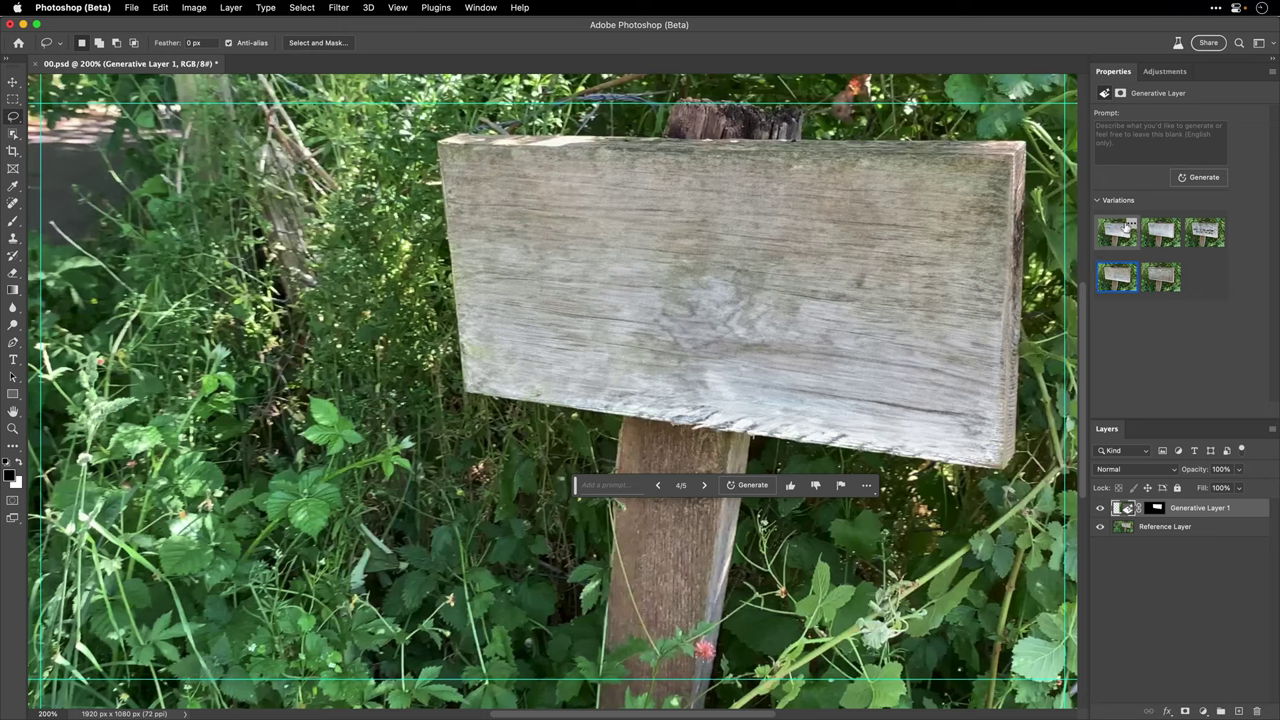
right_click(1130, 228)
left_click(1176, 227)
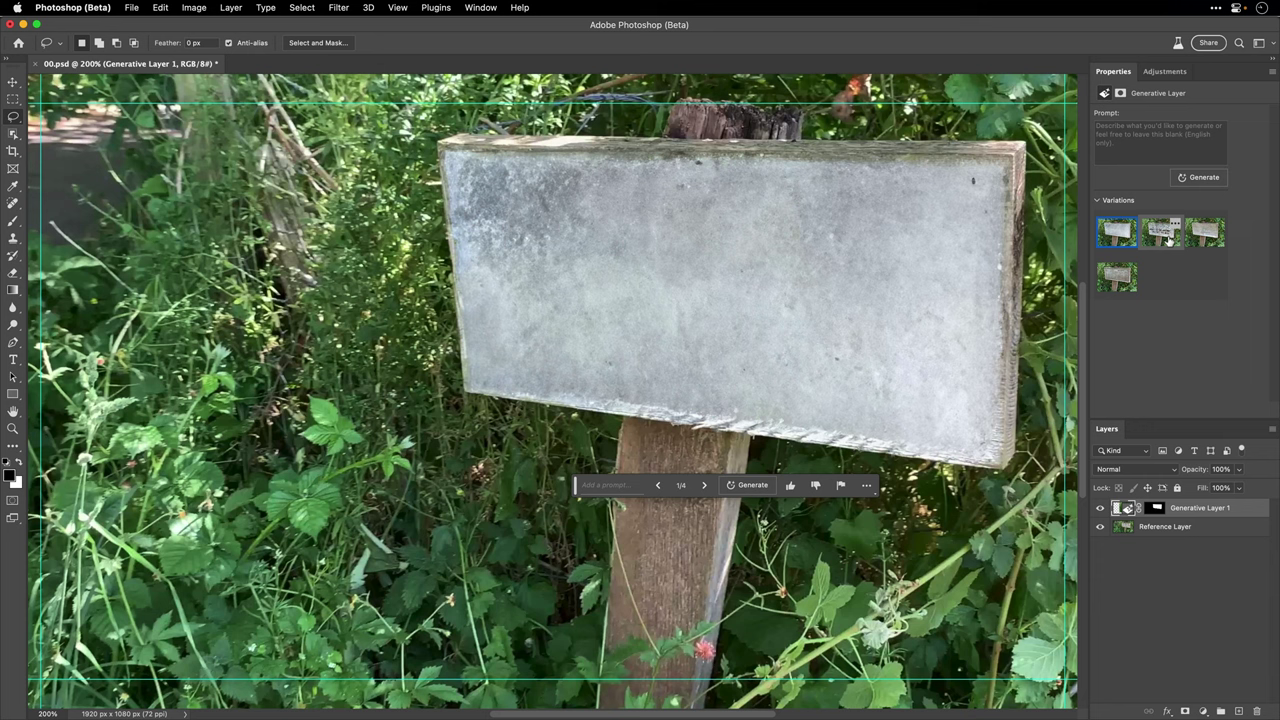
Step: Delete the second, grey and engraved-stone variations, keeping only the blank weathered-wood board
right_click(1176, 229)
left_click(1176, 227)
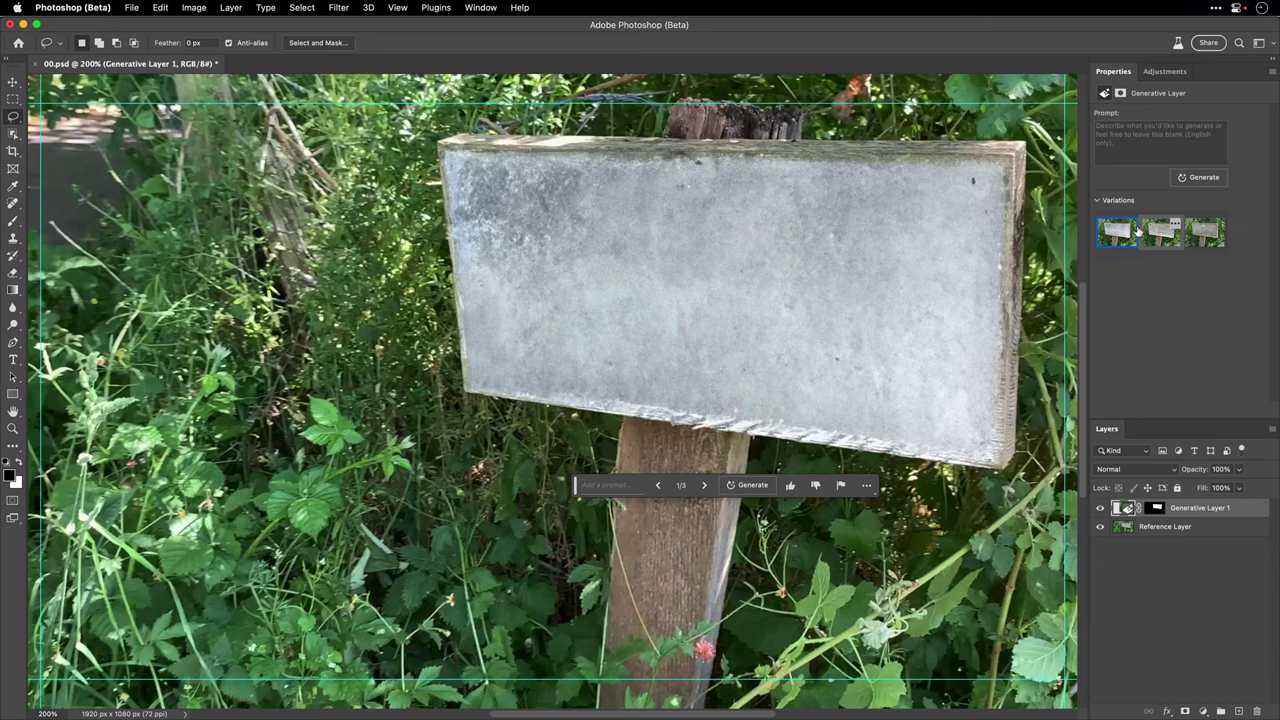
right_click(1137, 230)
left_click(1162, 229)
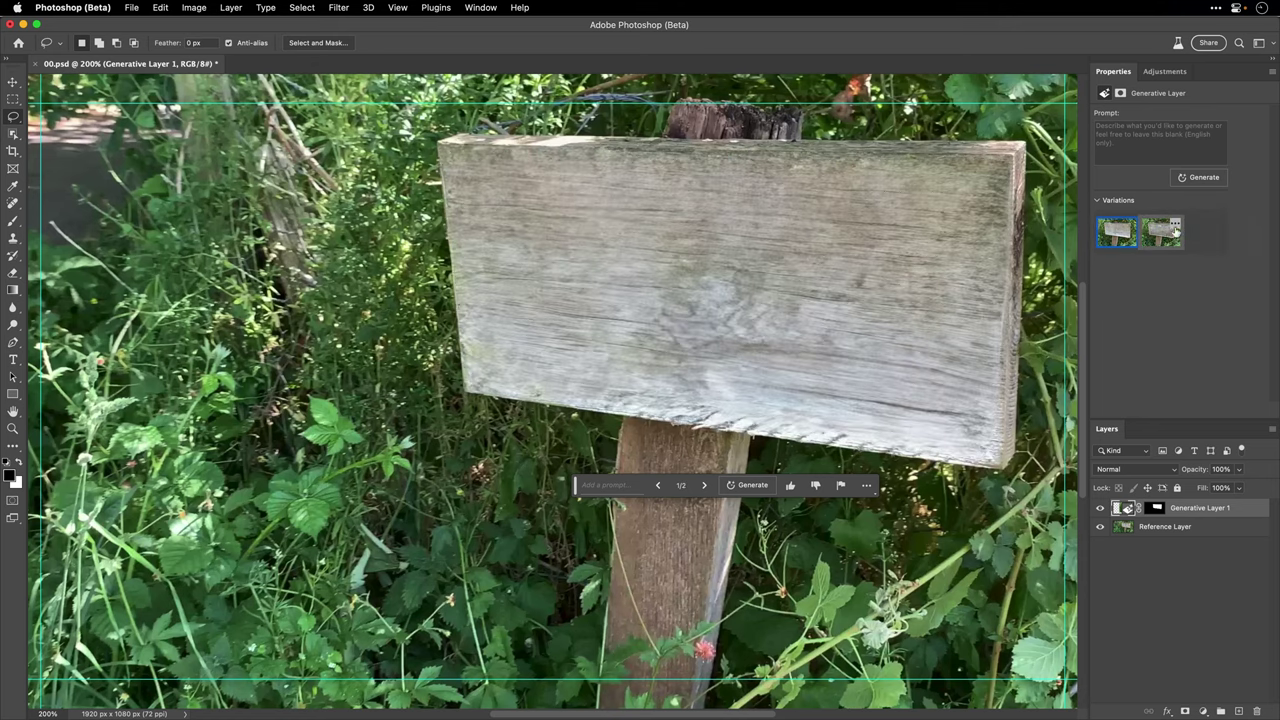
left_click(1160, 233)
left_click(1178, 227)
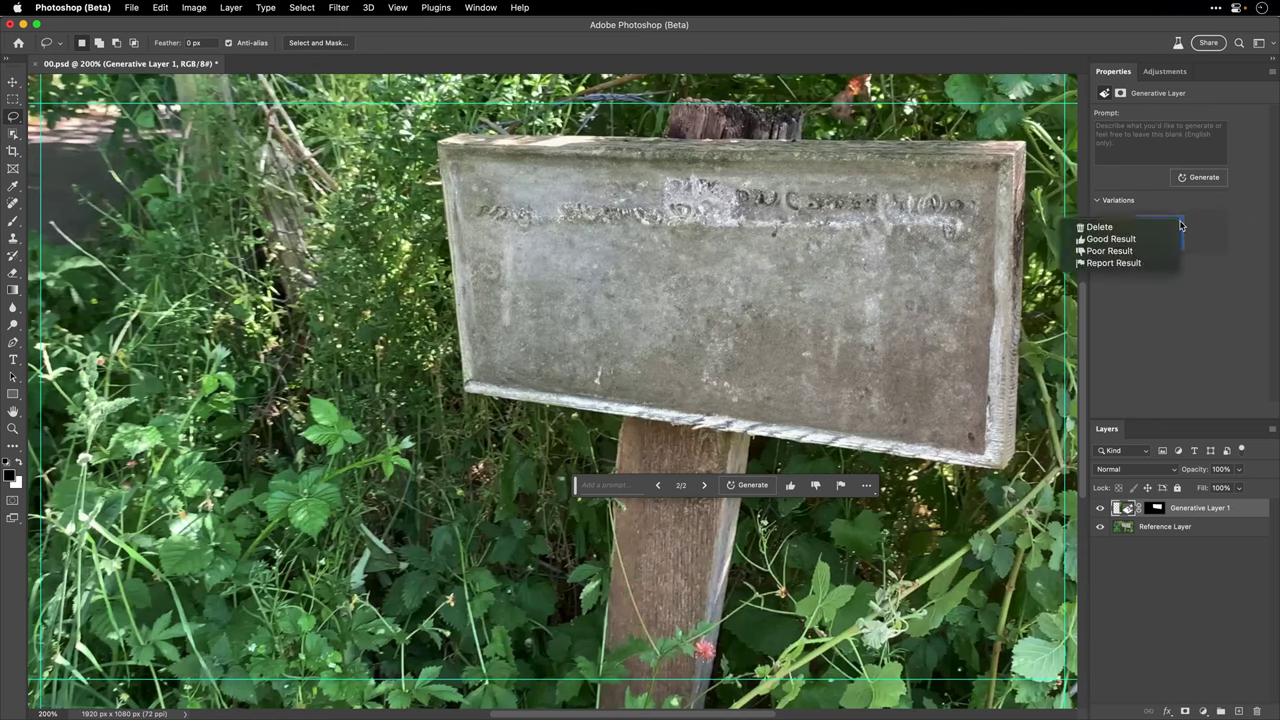
left_click(1098, 224)
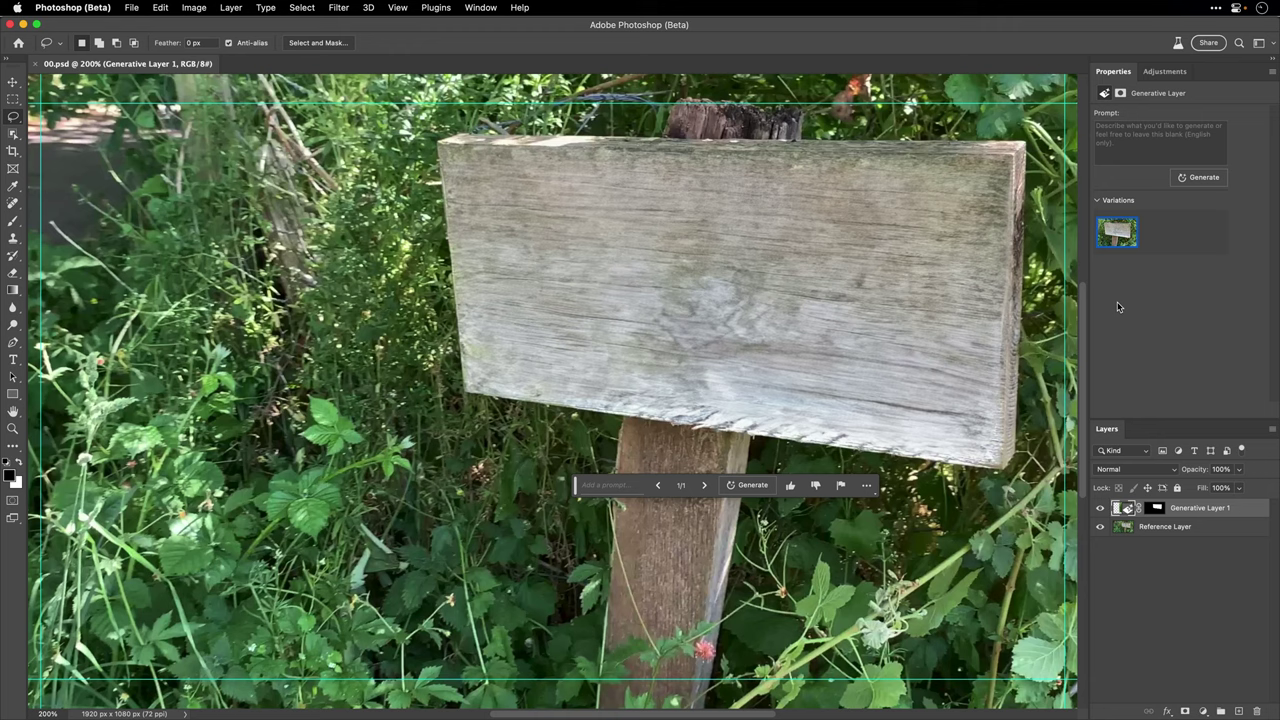
Step: Back in After Effects, set the Sign mask back to Subtract and scrub the footage
key("super+Tab")
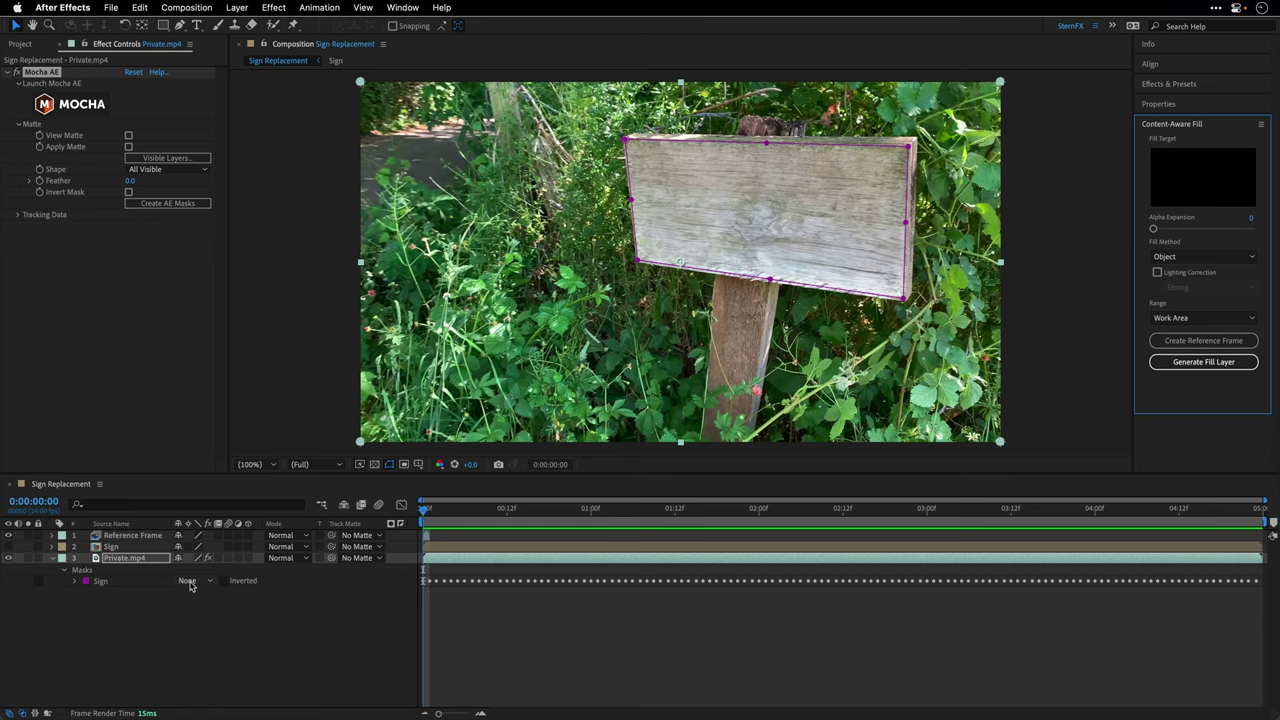
left_click(189, 581)
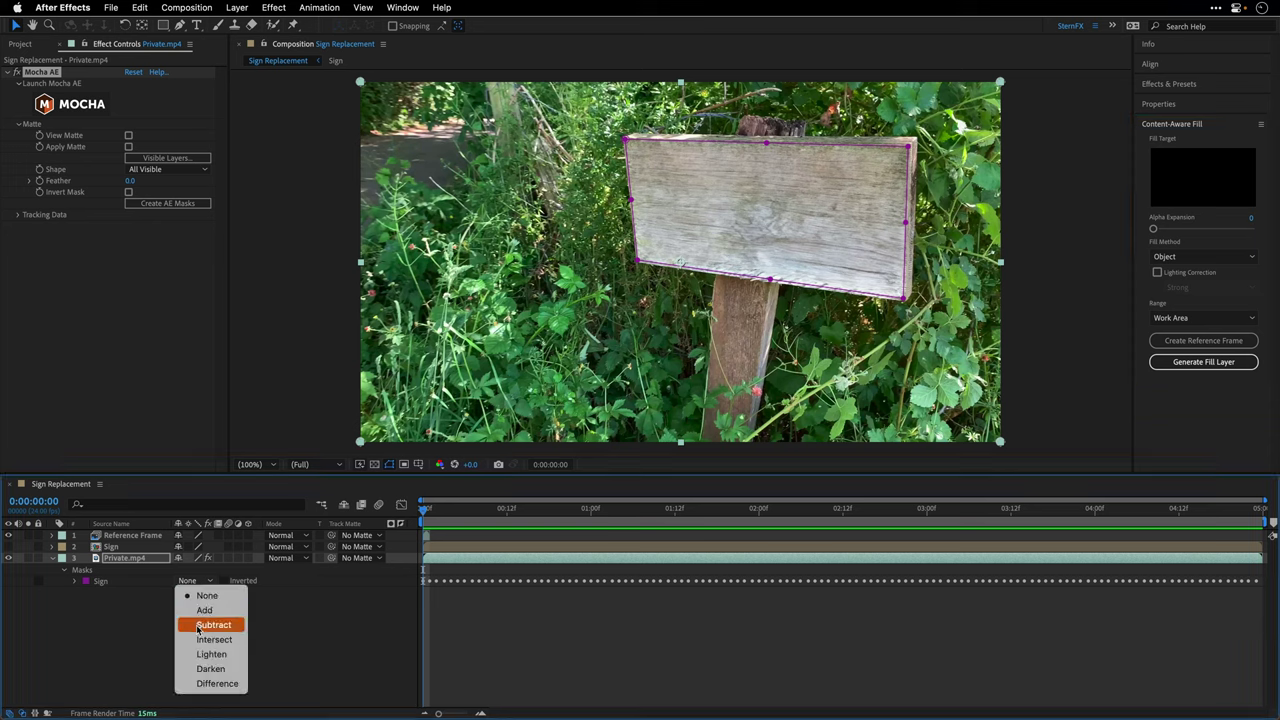
left_click(210, 625)
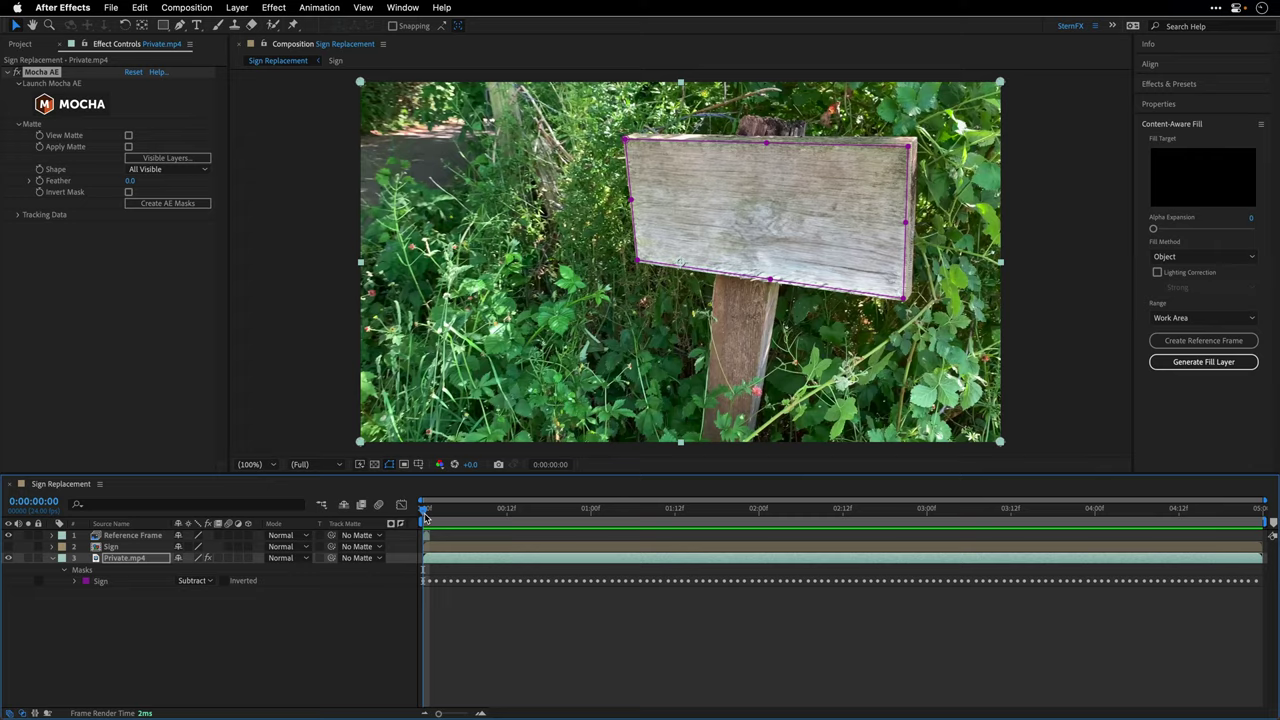
mouse_move(426, 512)
left_mouse_down()
mouse_move(800, 519)
mouse_move(426, 520)
left_mouse_up()
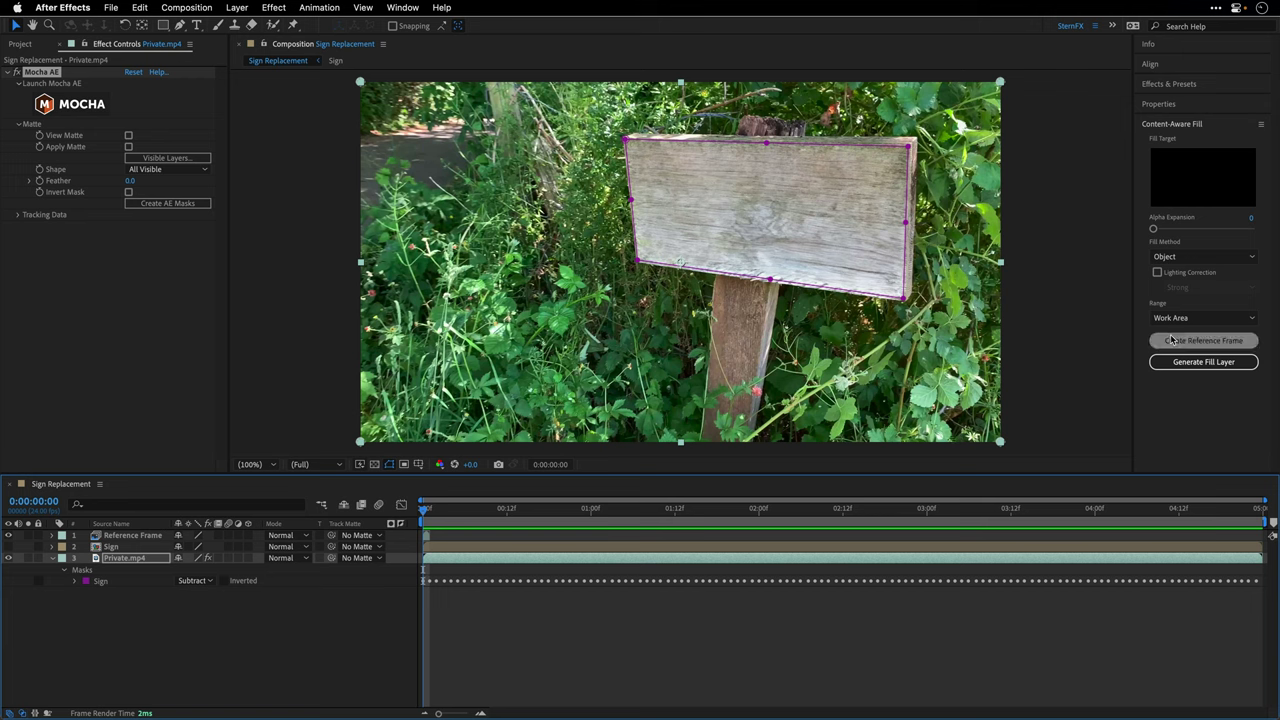
Step: Set Content-Aware Fill to the Surface method and generate the 120-frame fill layer
left_click(1170, 258)
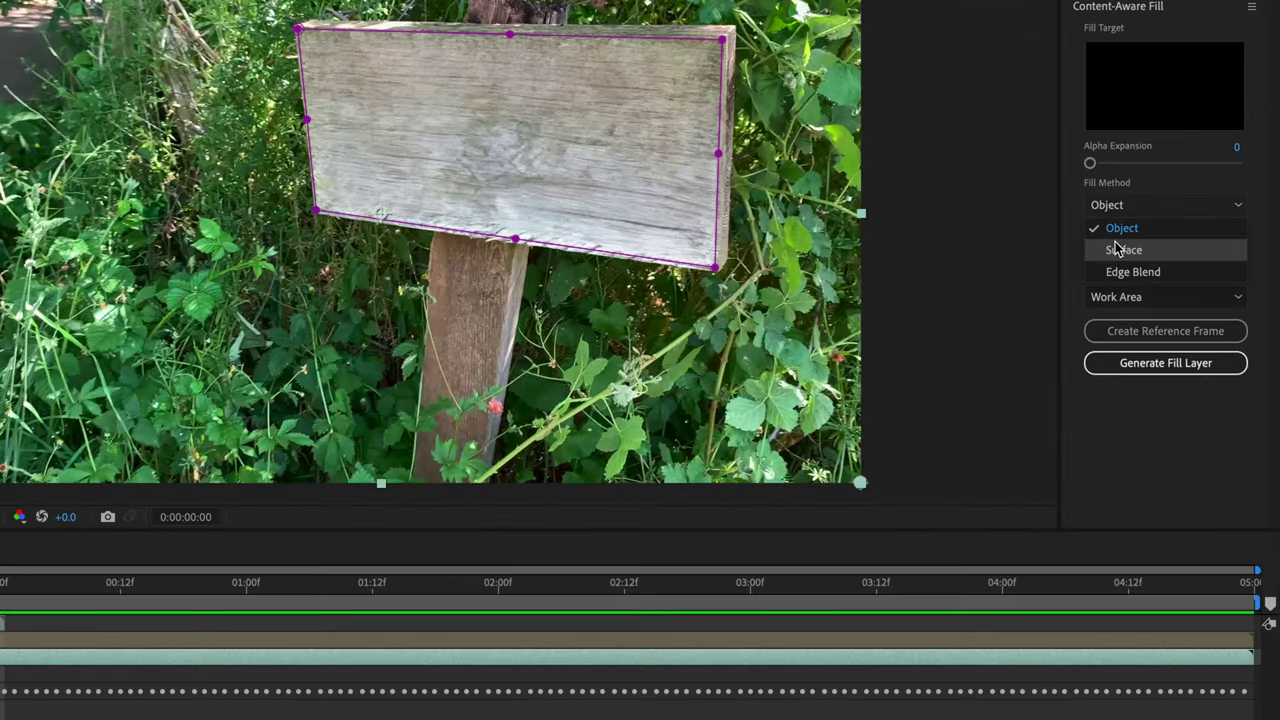
left_click(1170, 284)
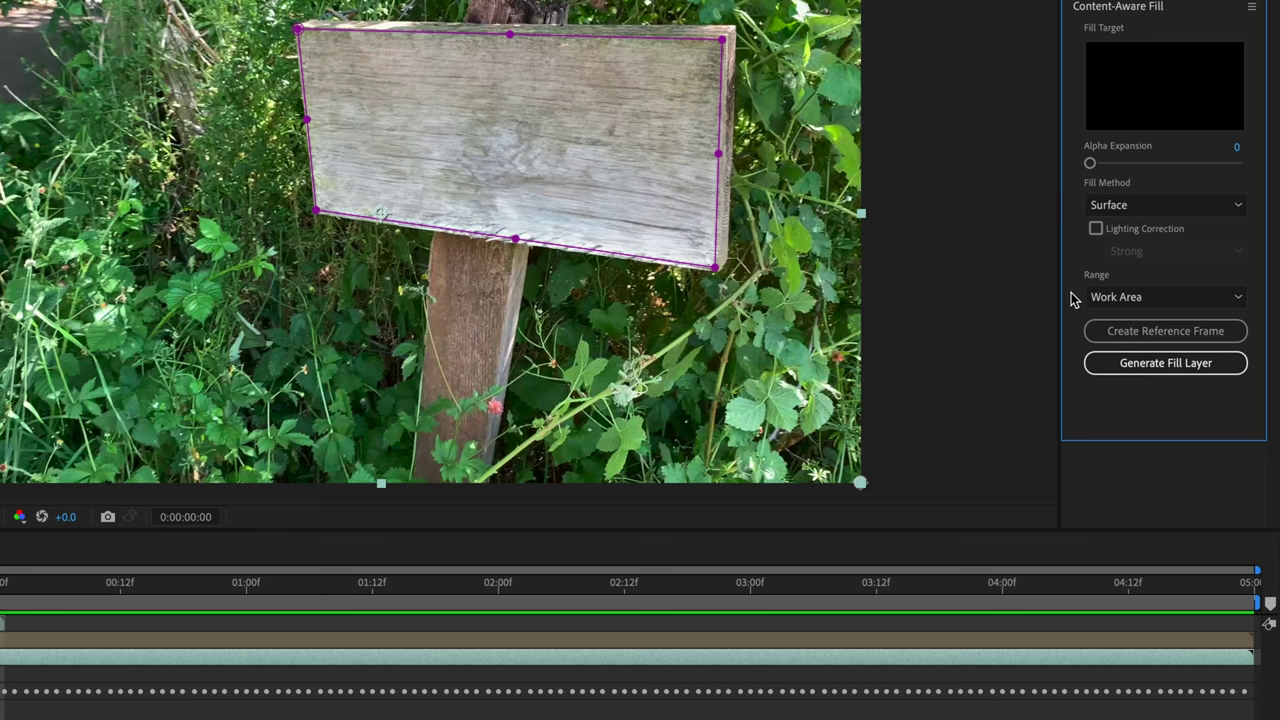
left_click(1113, 365)
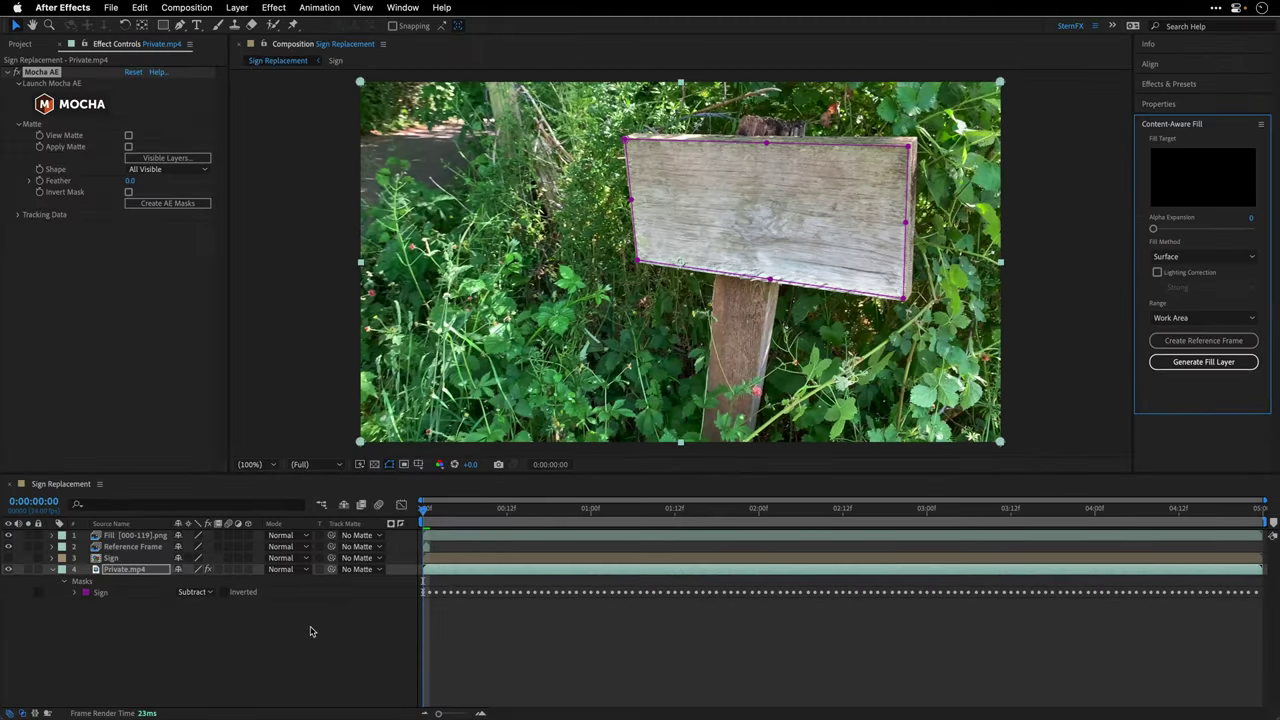
Step: Play back the fill-plate composite and switch the Sign mask on Private.mp4 from Subtract to None
left_click(288, 643)
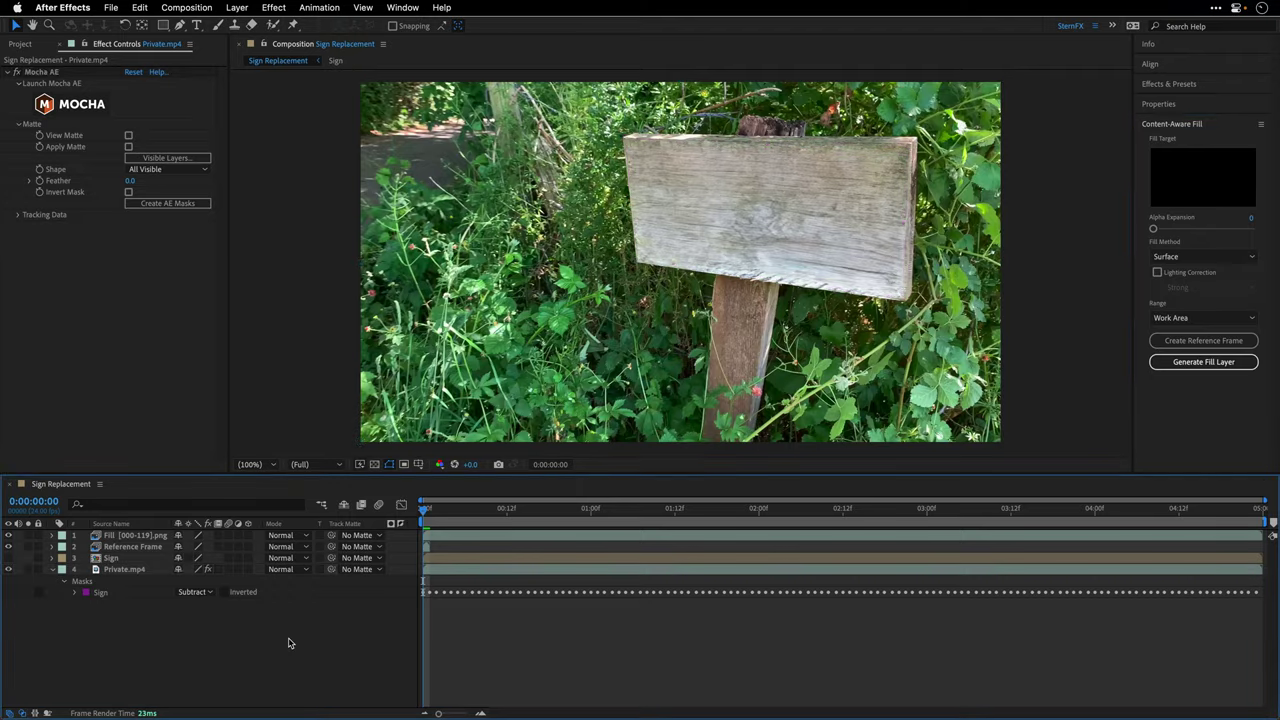
key("space")
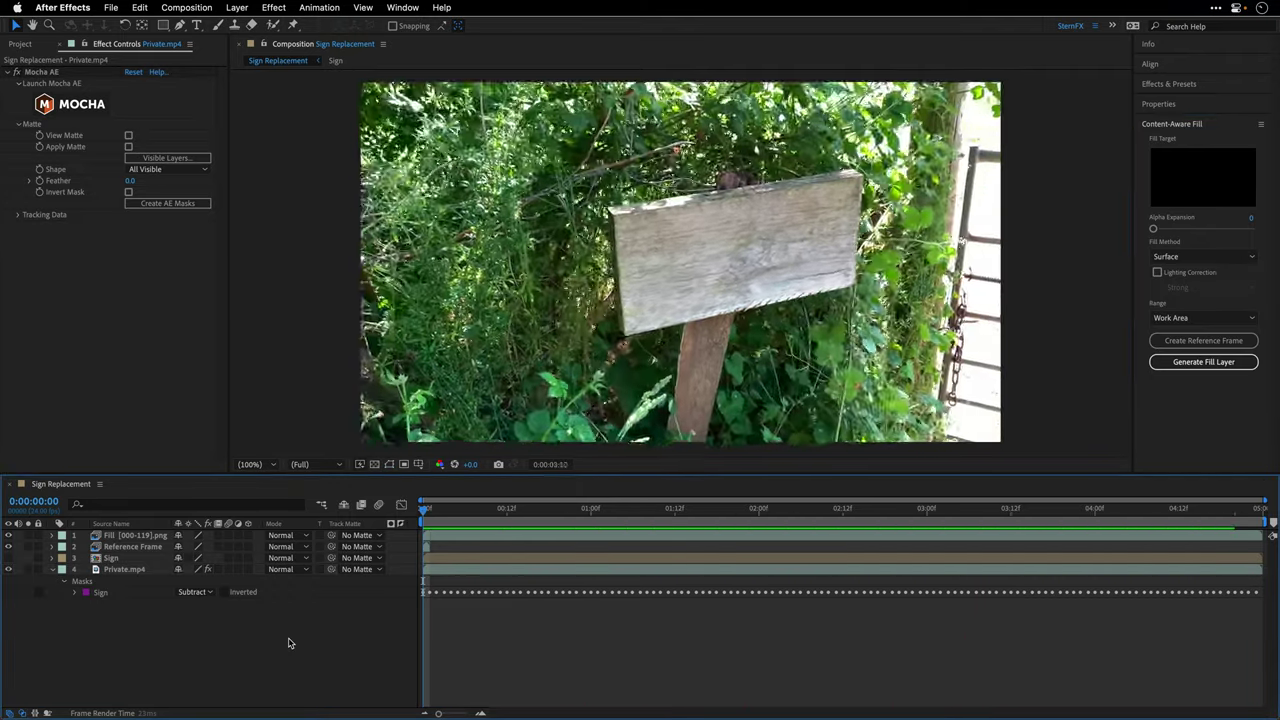
left_click(195, 592)
left_click(188, 606)
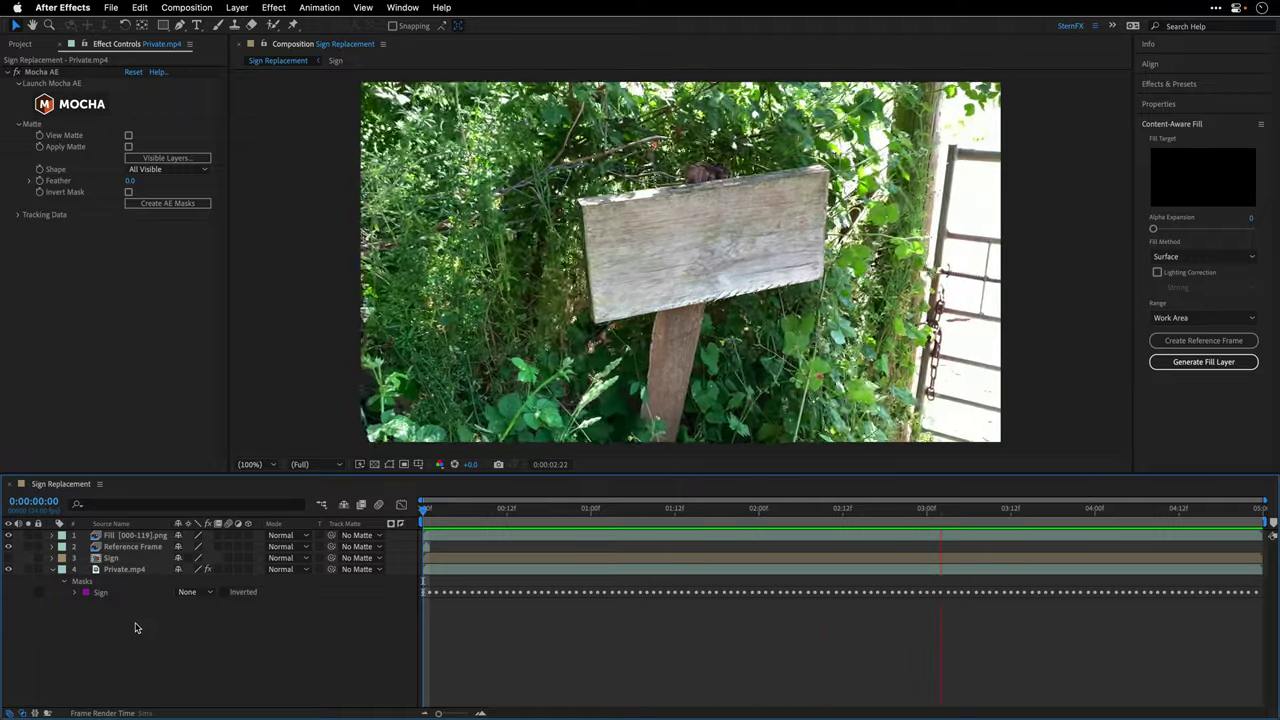
key("space")
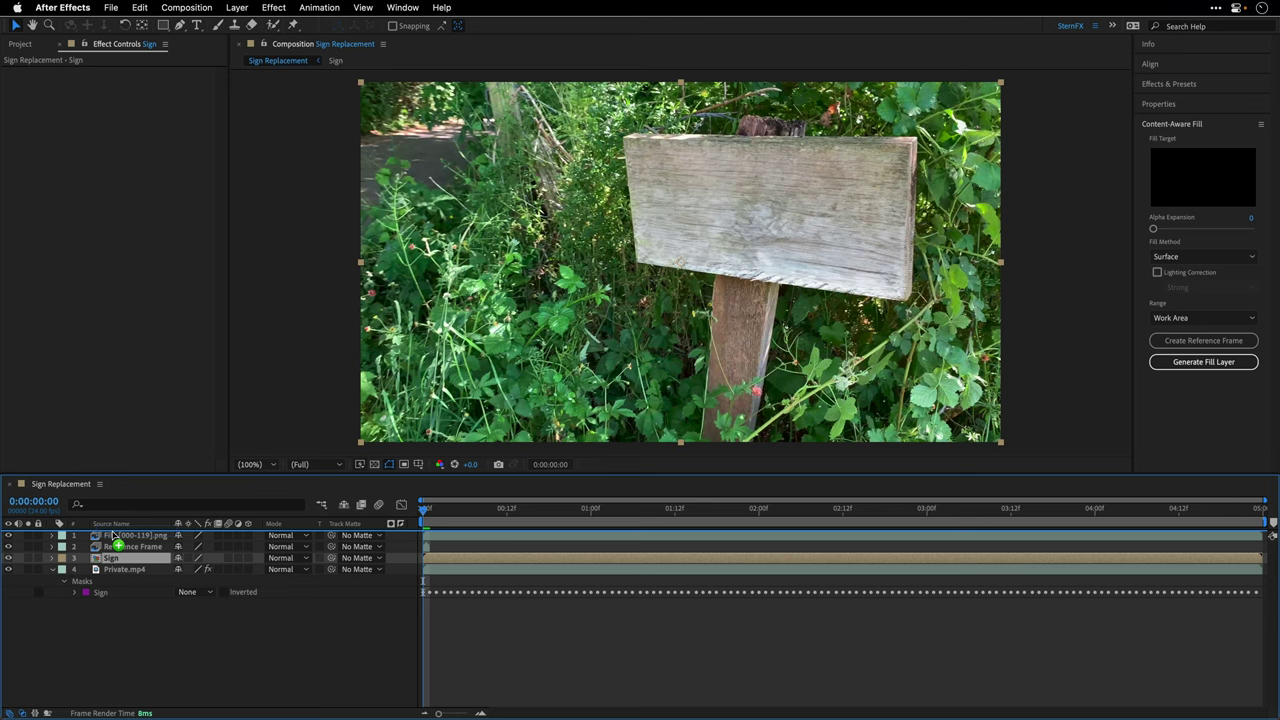
Step: Move the Sign layer to the top, then in the Sign precomp enable Minimax on the dynamite clip and preview it
left_click_drag(113, 537, 114, 538)
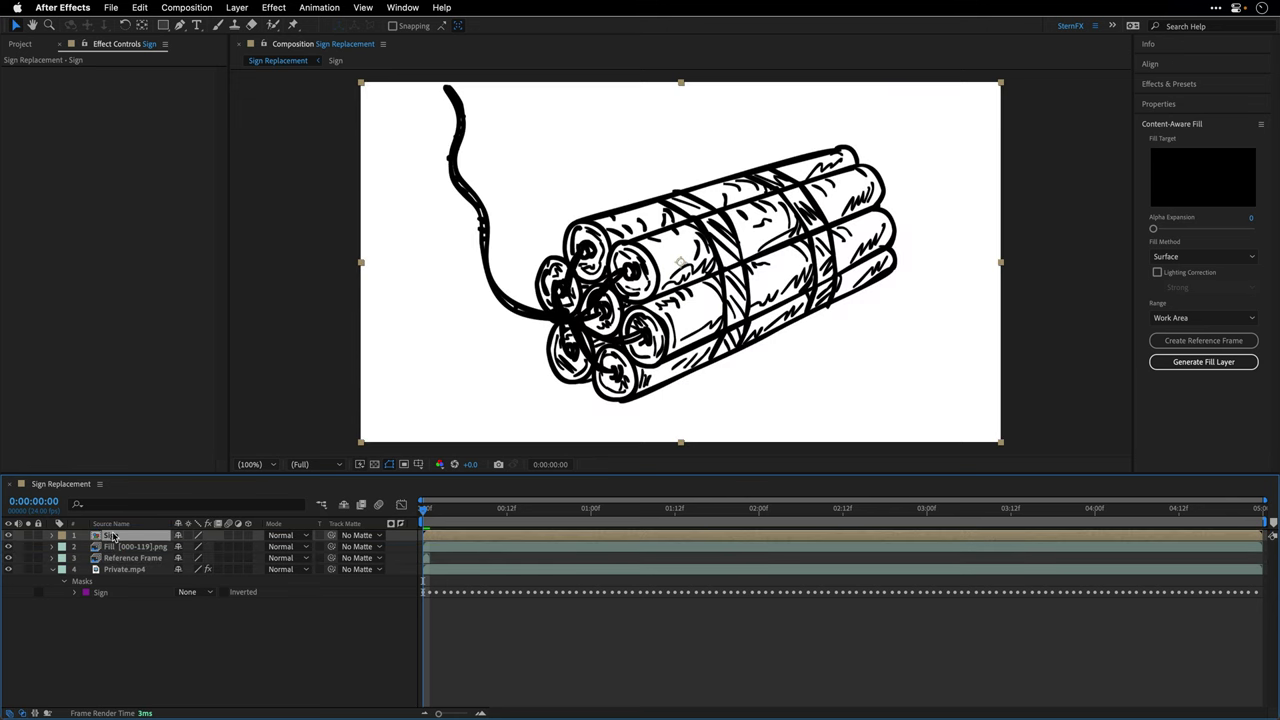
double_click(110, 537)
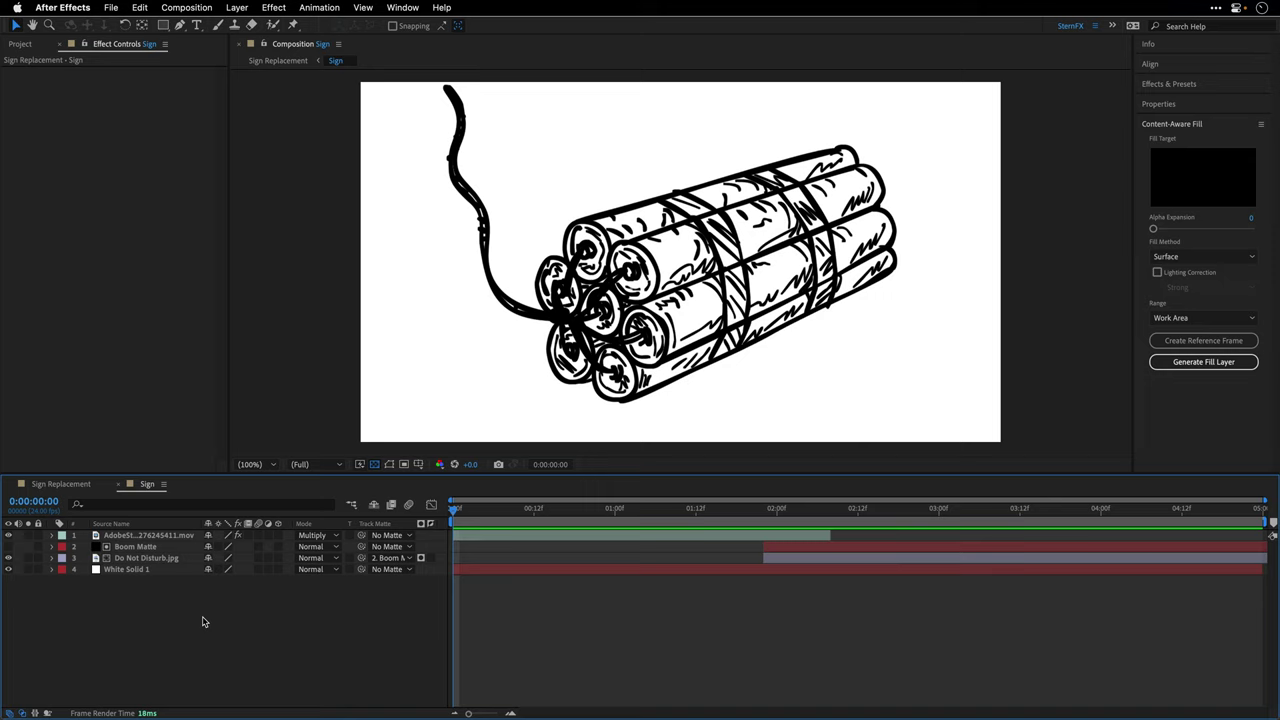
left_click(145, 540)
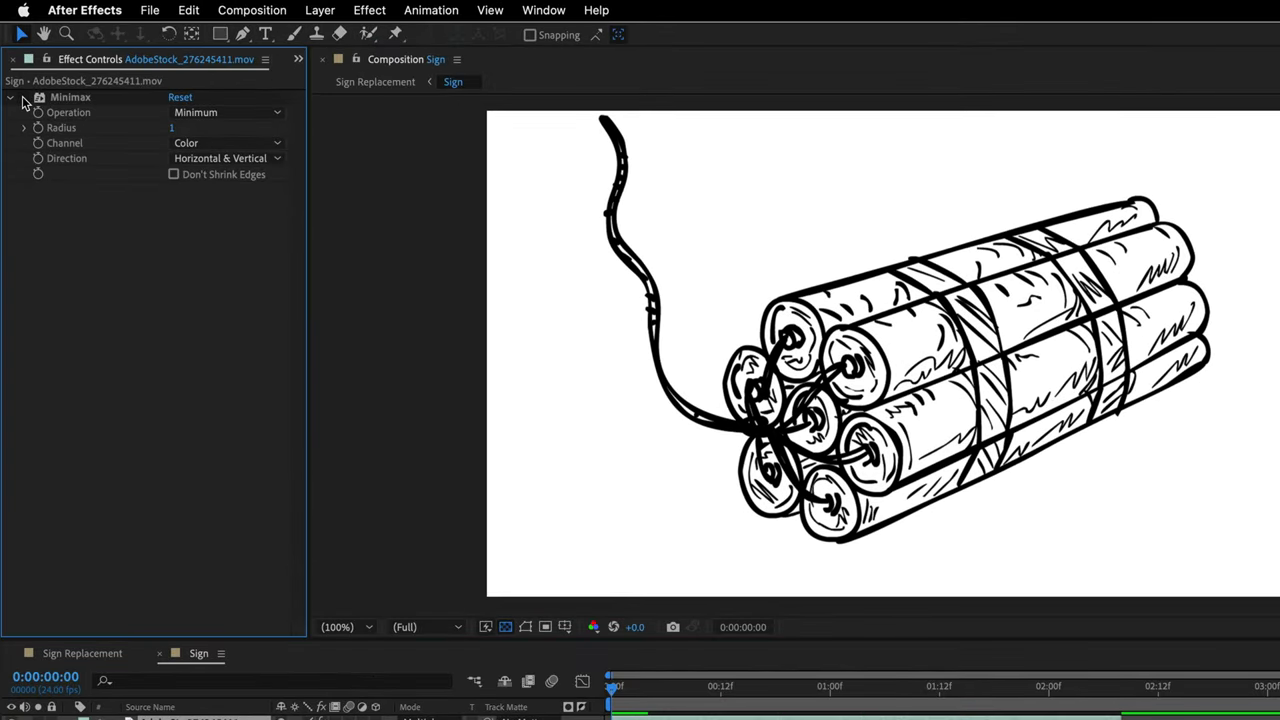
left_click(22, 99)
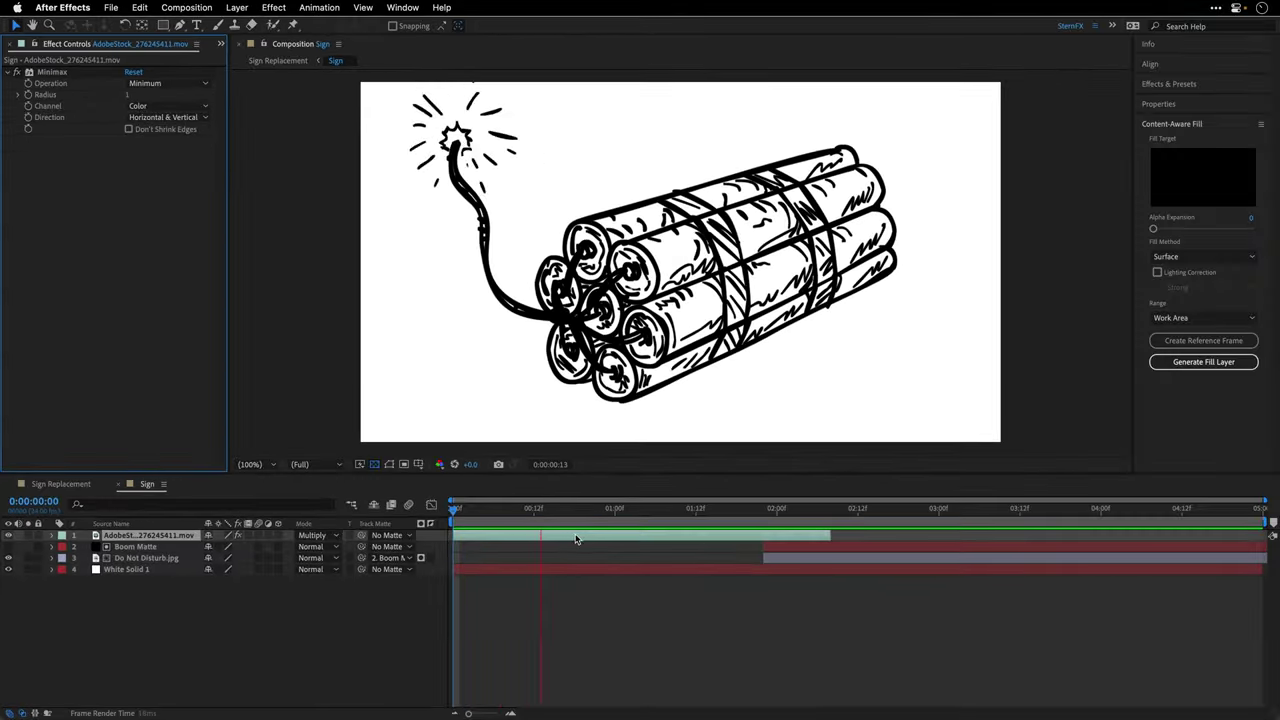
key("space")
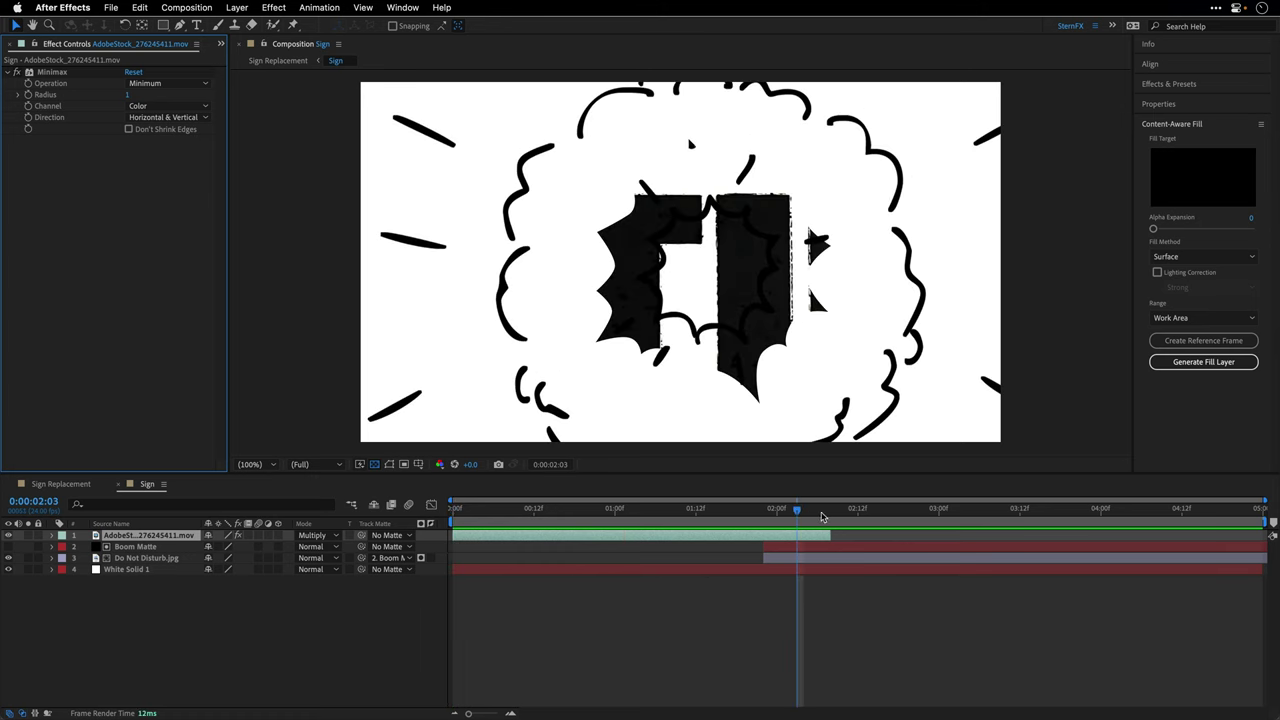
Step: Stop on the Do Not Disturb sign and inspect the Boom Matte mask paths at the boom frame
key("space")
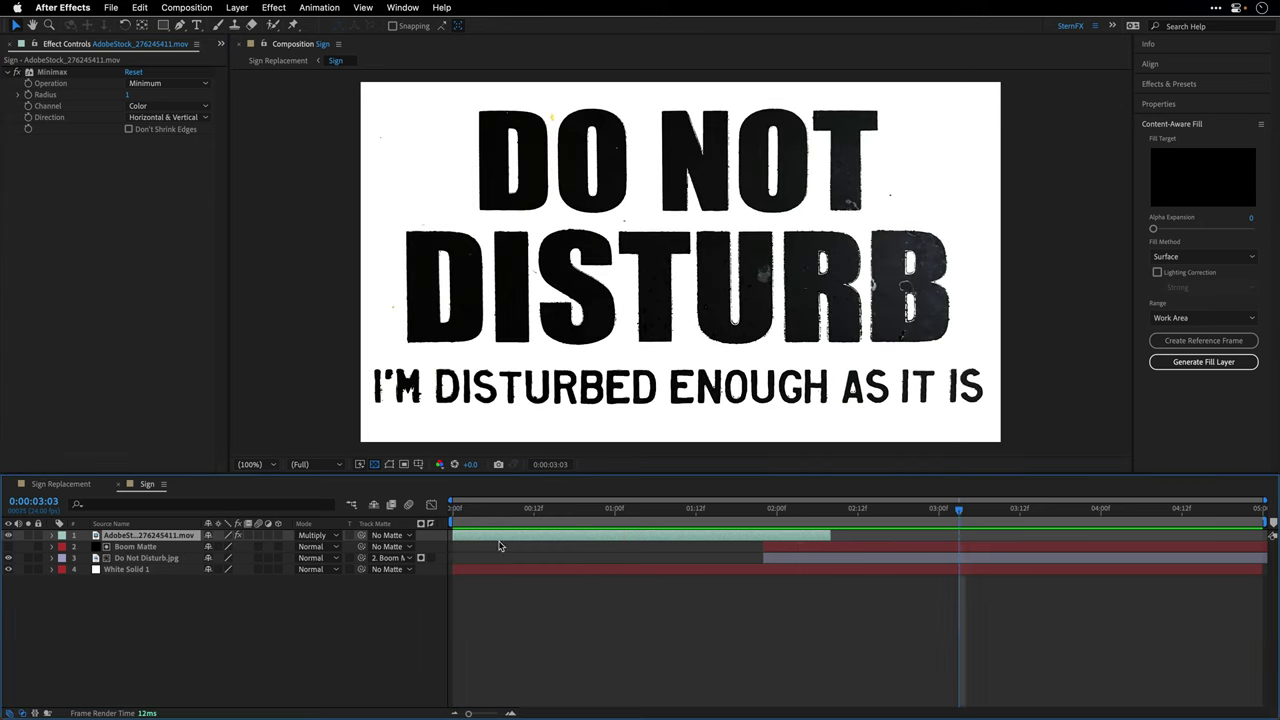
left_click(130, 547)
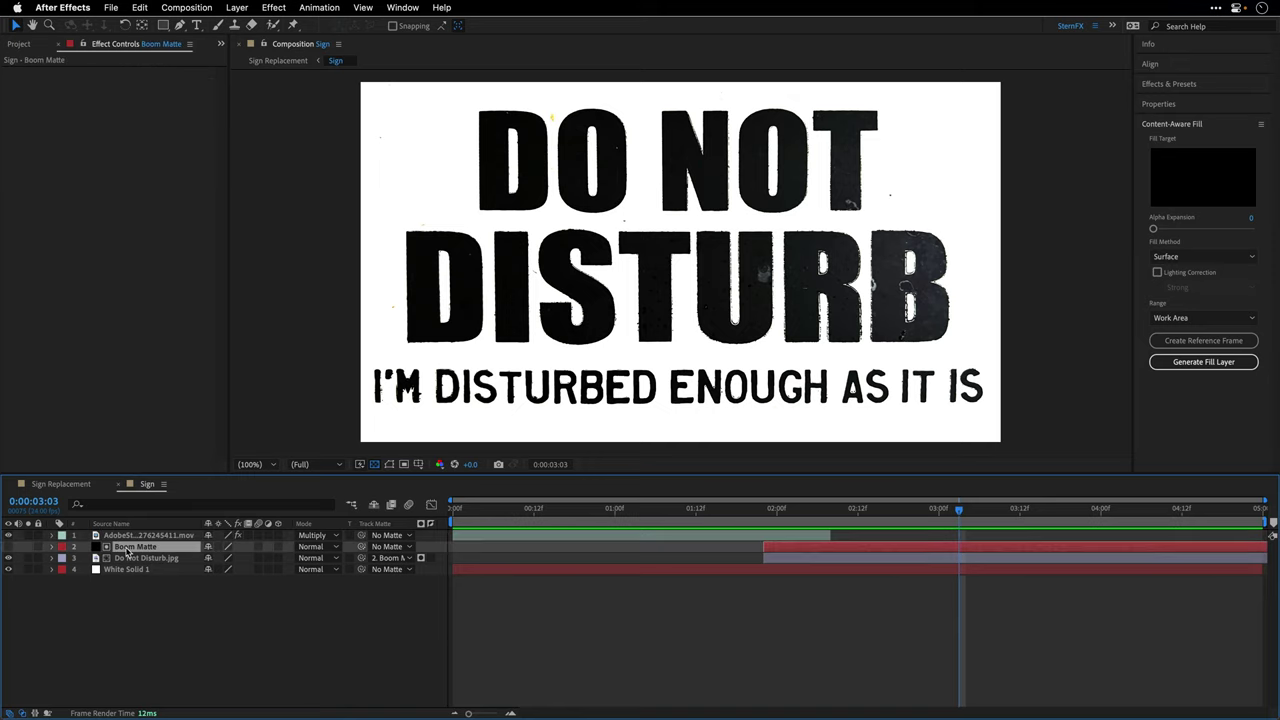
left_click(389, 465)
mouse_move(955, 512)
left_mouse_down()
mouse_move(753, 520)
mouse_move(945, 525)
left_mouse_up()
Step: Review Do Not Disturb.jpg's Scale keyframes, preview the full Sign animation, and return to Sign Replacement
left_click(145, 559)
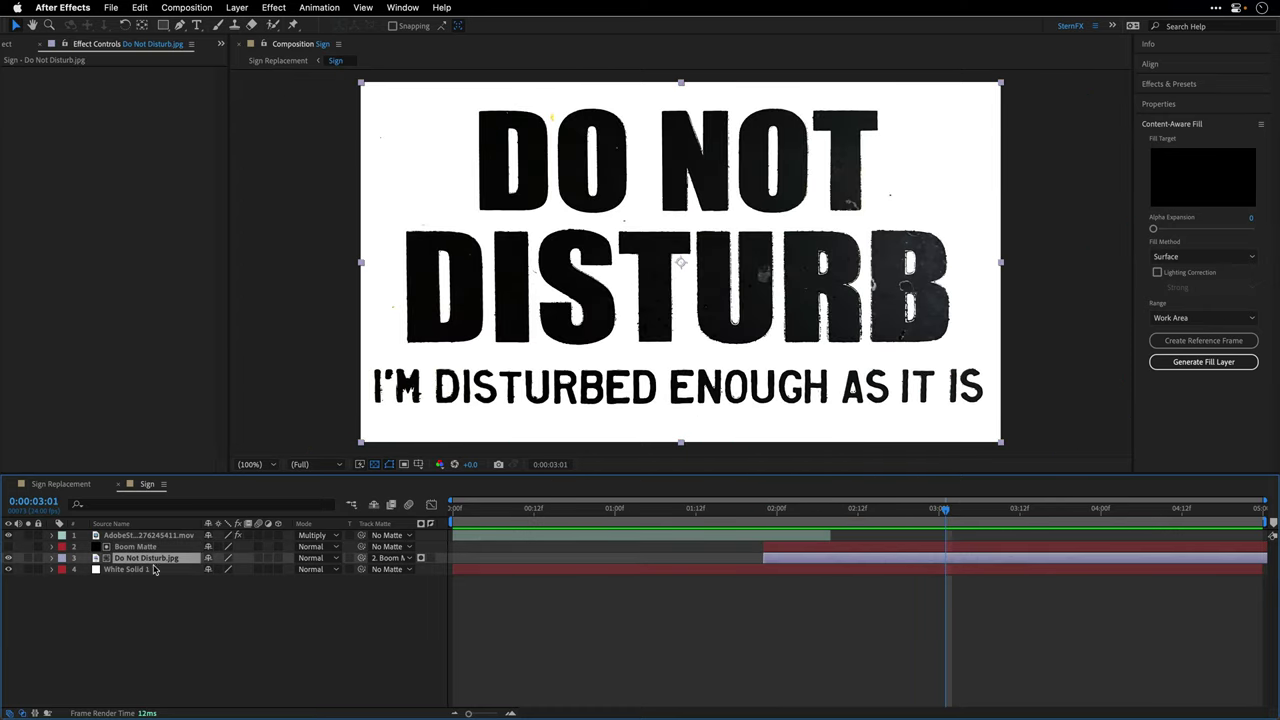
key("s")
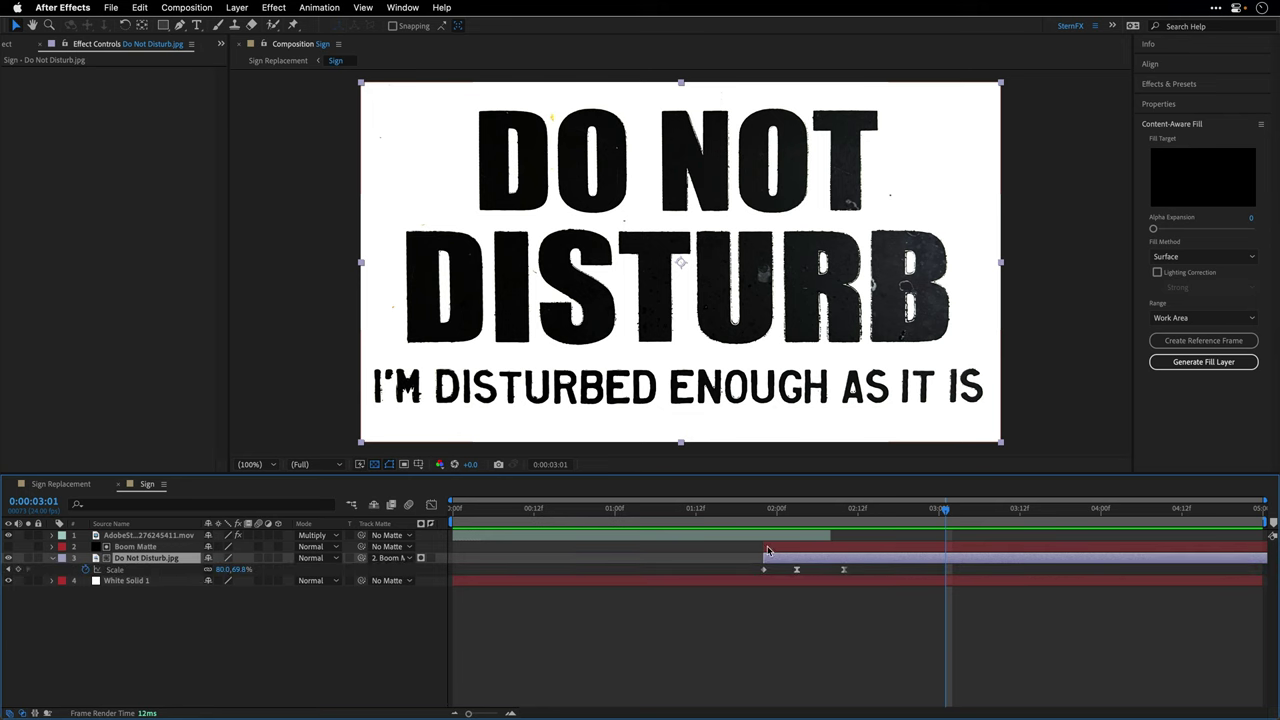
left_click(763, 513)
key("space")
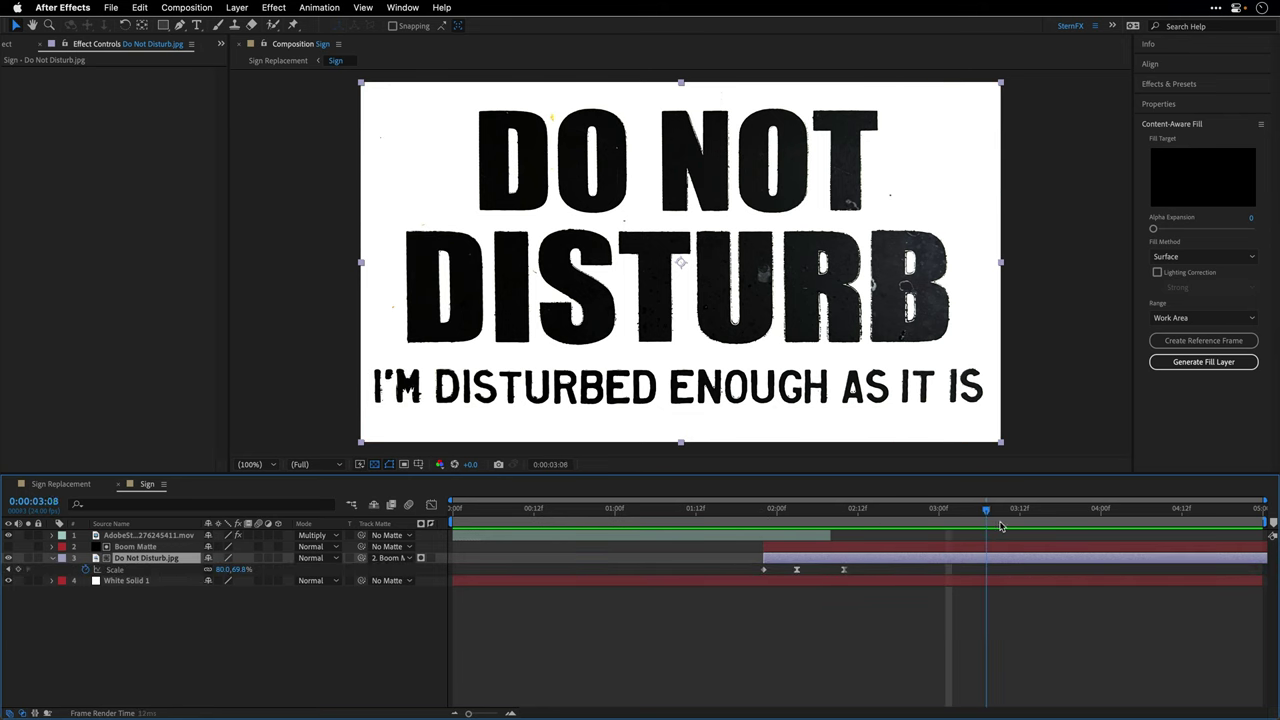
left_click(655, 510)
key("Home")
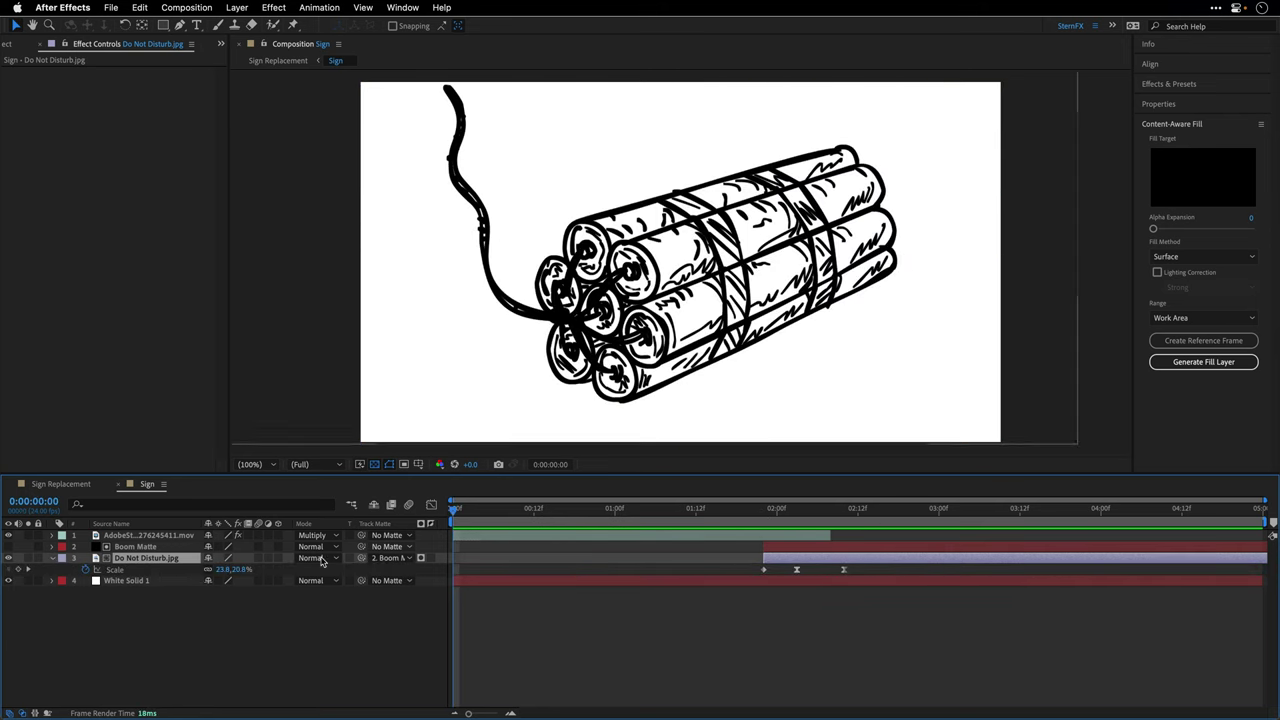
left_click(52, 558)
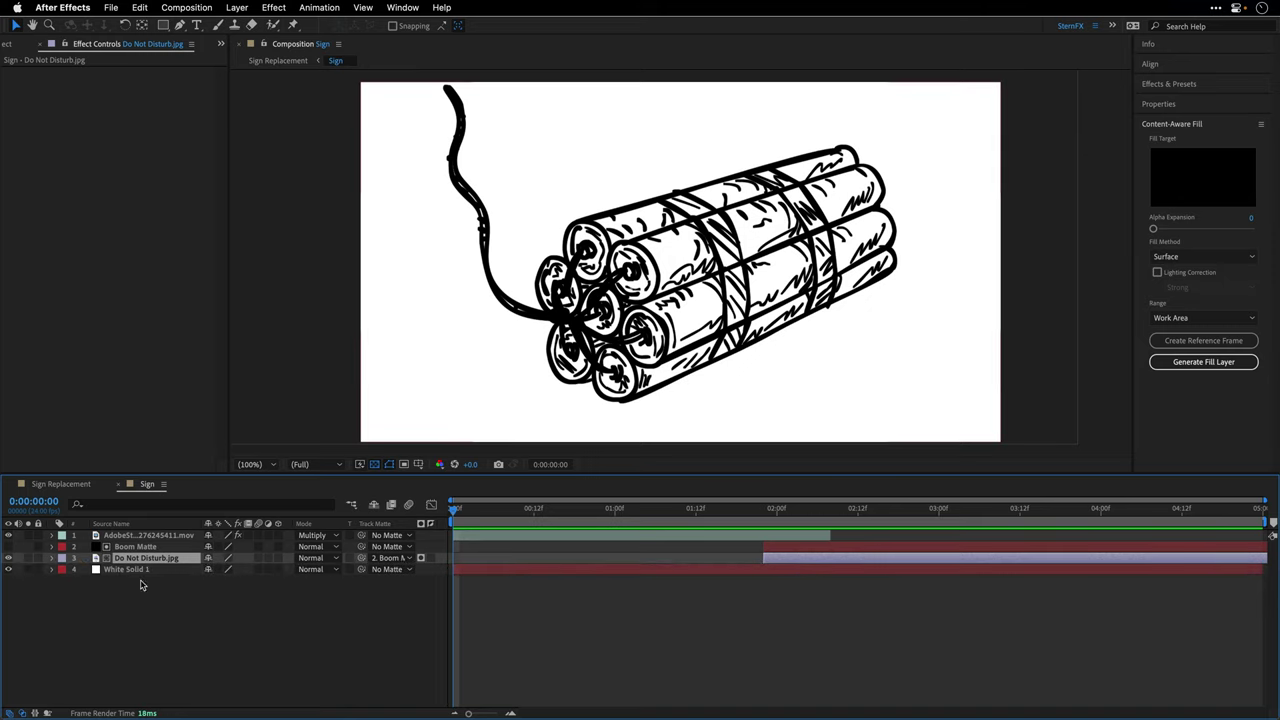
key("space")
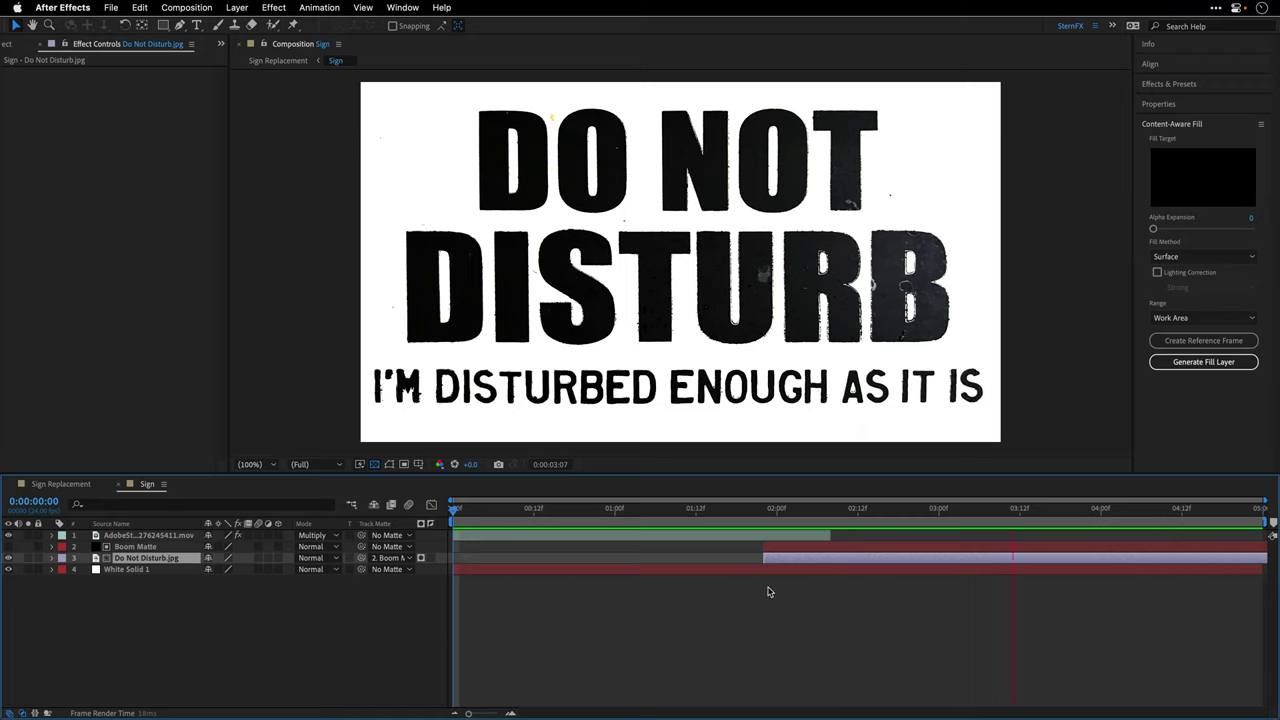
key("space")
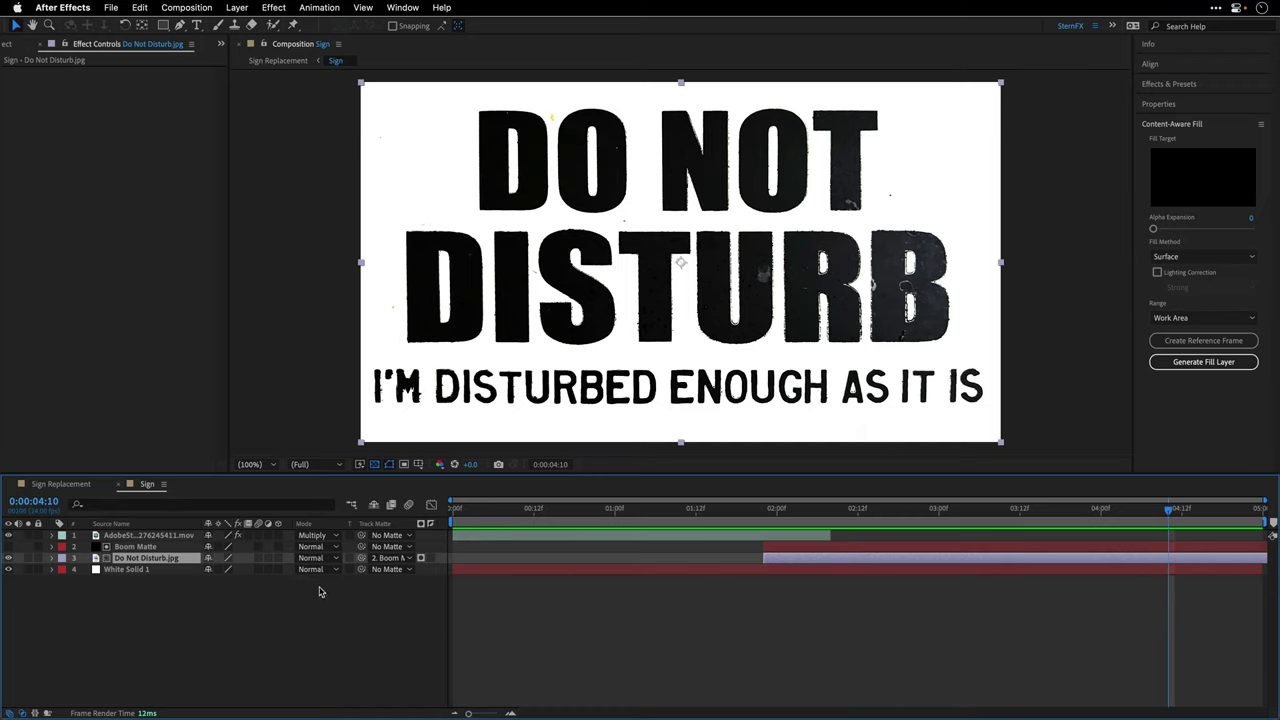
left_click(119, 485)
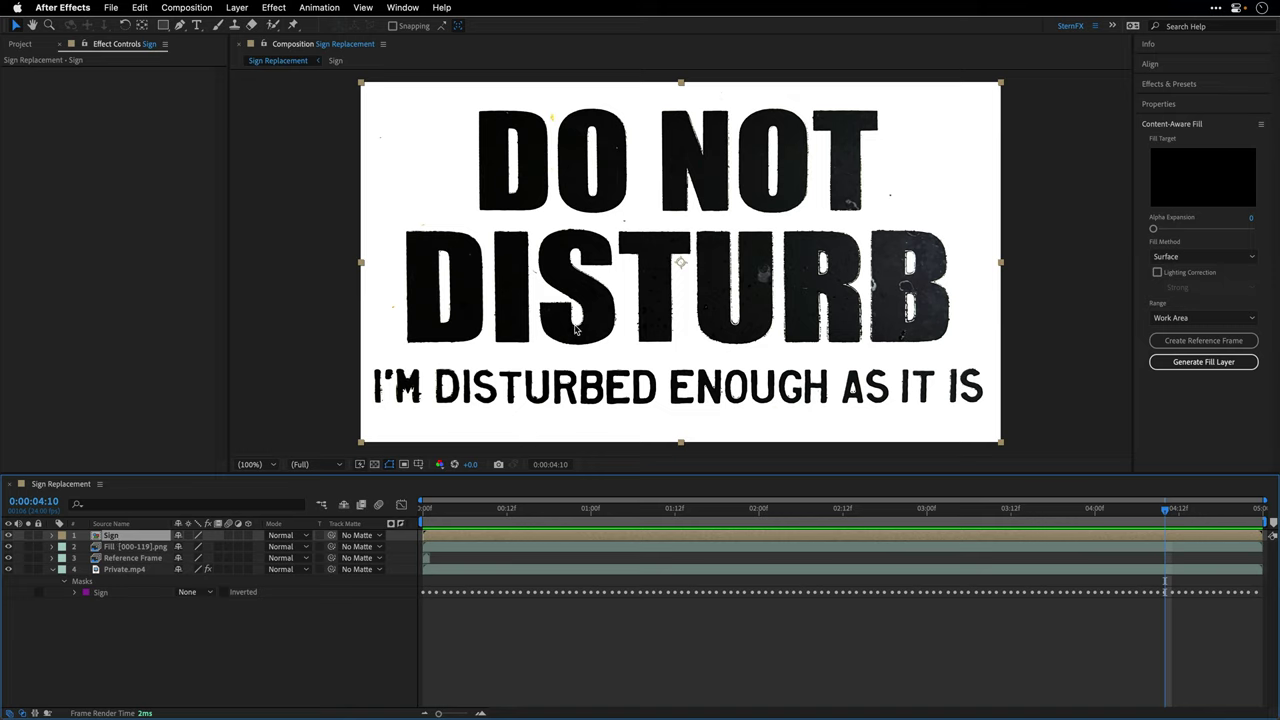
Step: Collapse the masks, select Private.mp4, hide the Sign layer, and go to frame 0:00:00:00
left_click(52, 573)
left_click(124, 570)
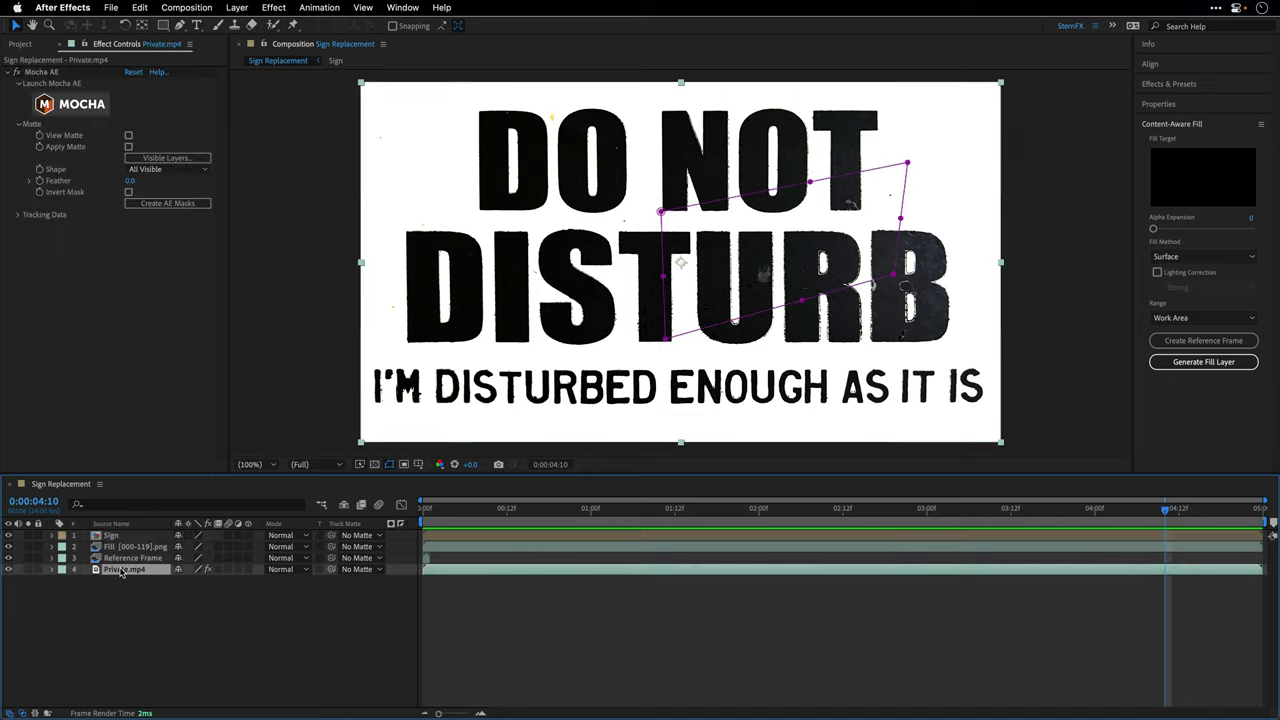
left_click(9, 536)
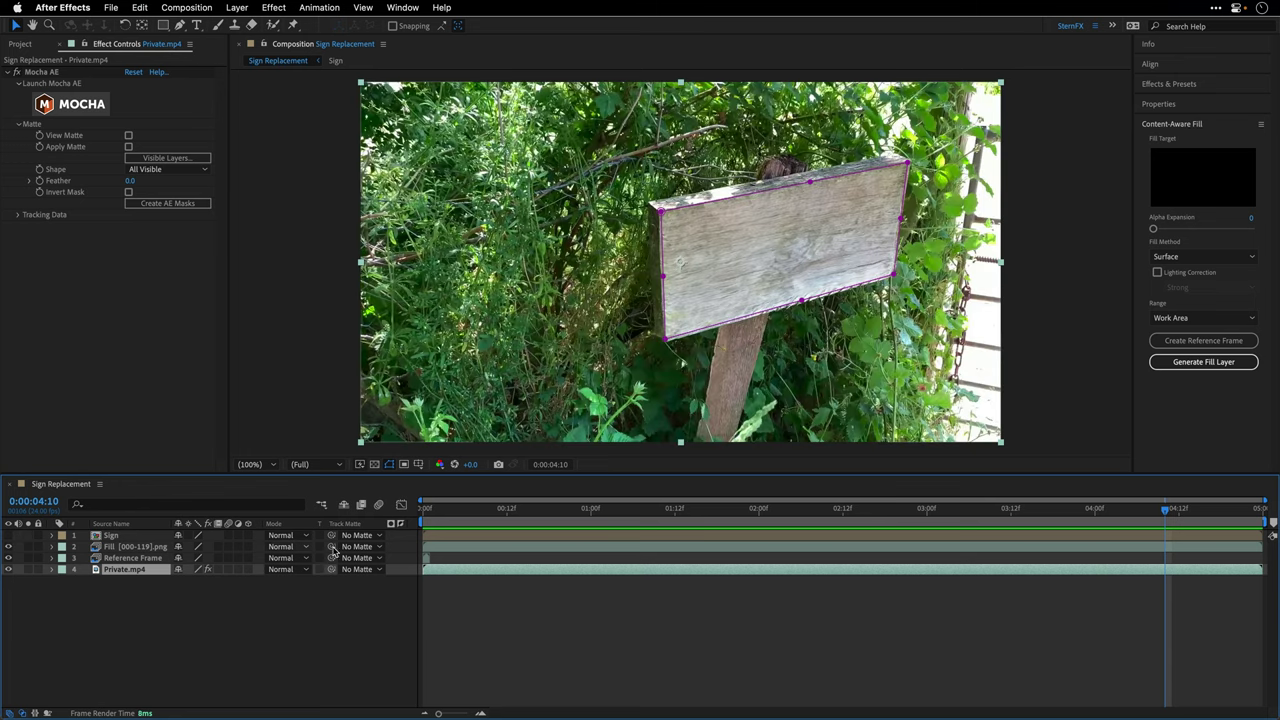
key("Home")
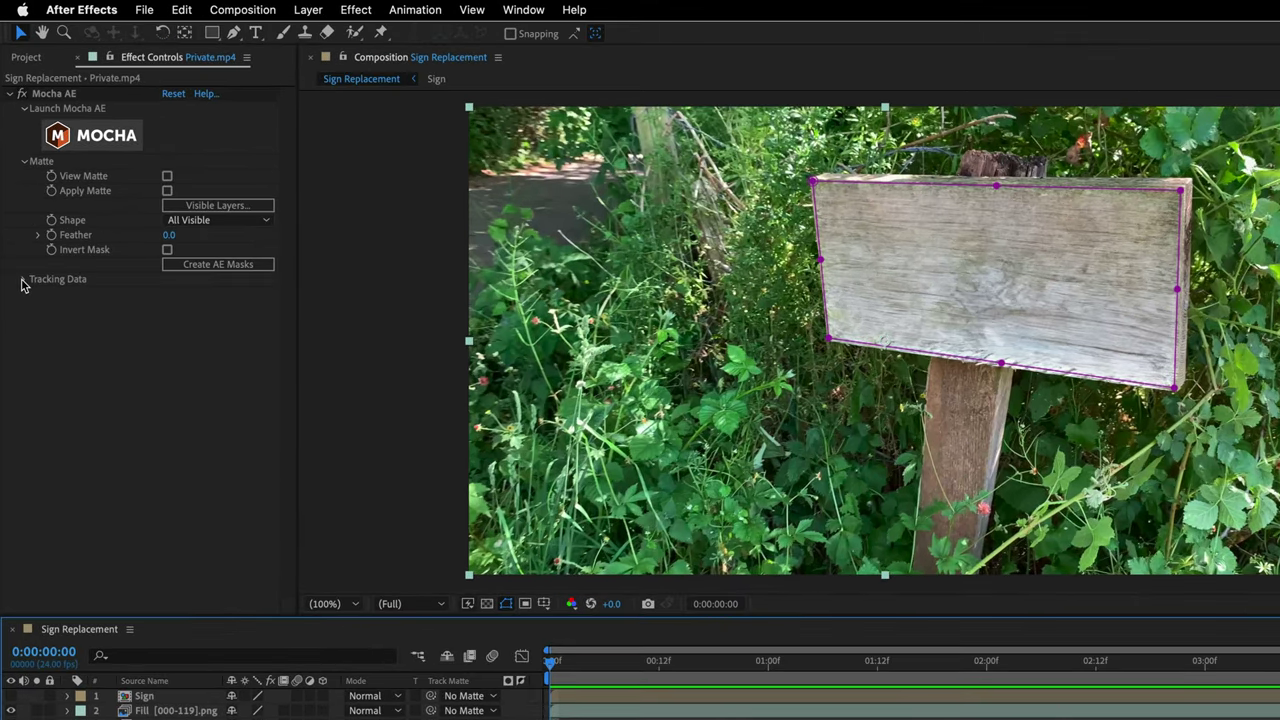
Step: Create Mocha AE track data from the Sign layer, filling Top Left 789.6,171.3 and Center 1171.8,392.2
left_click(23, 280)
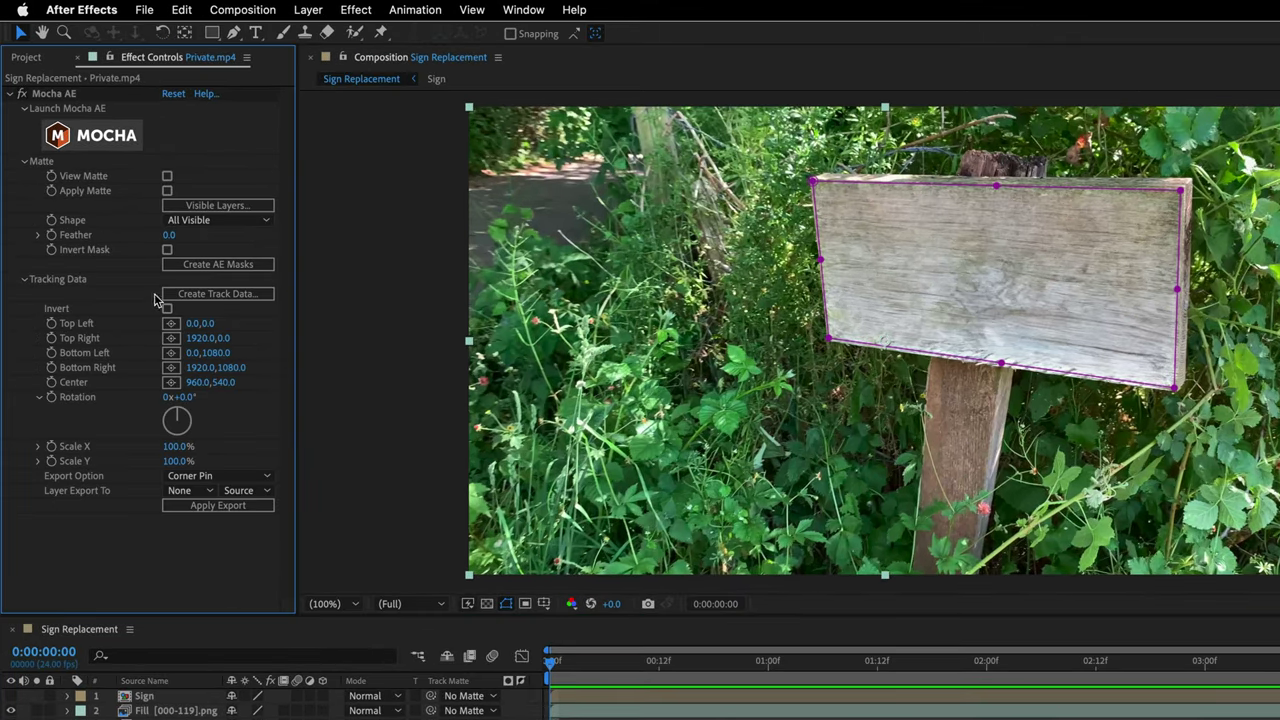
left_click(218, 294)
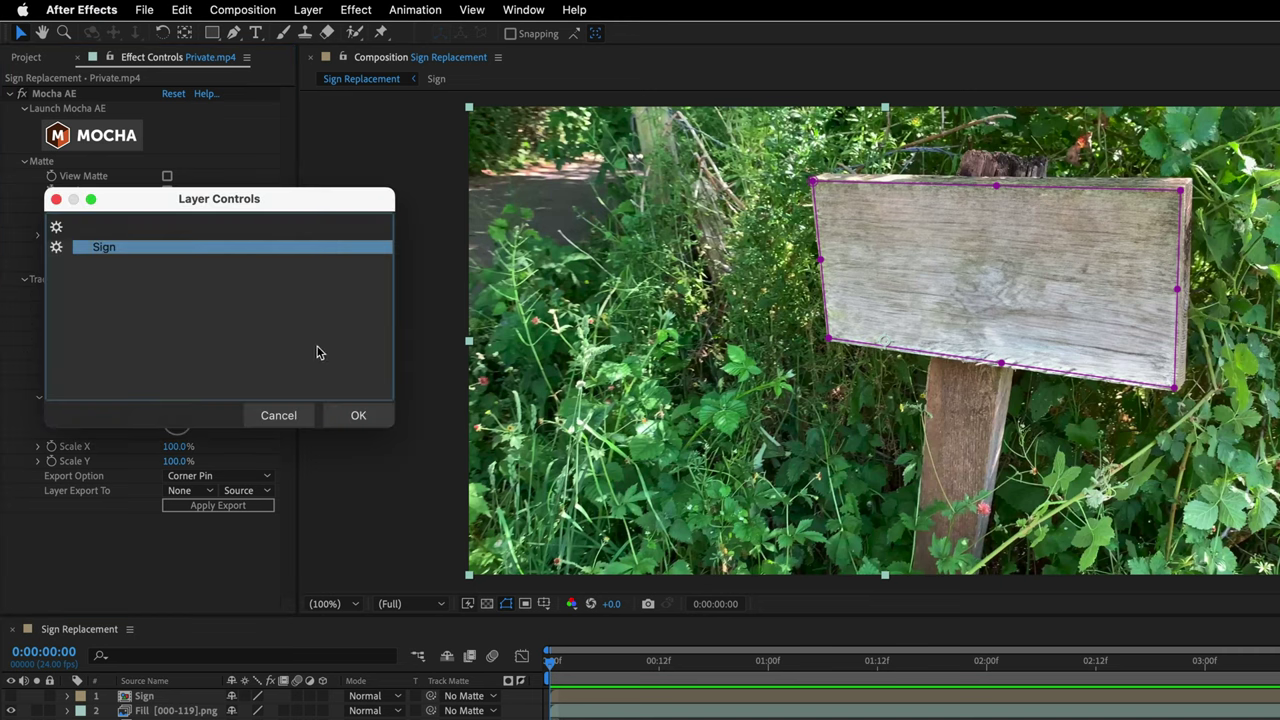
left_click(360, 416)
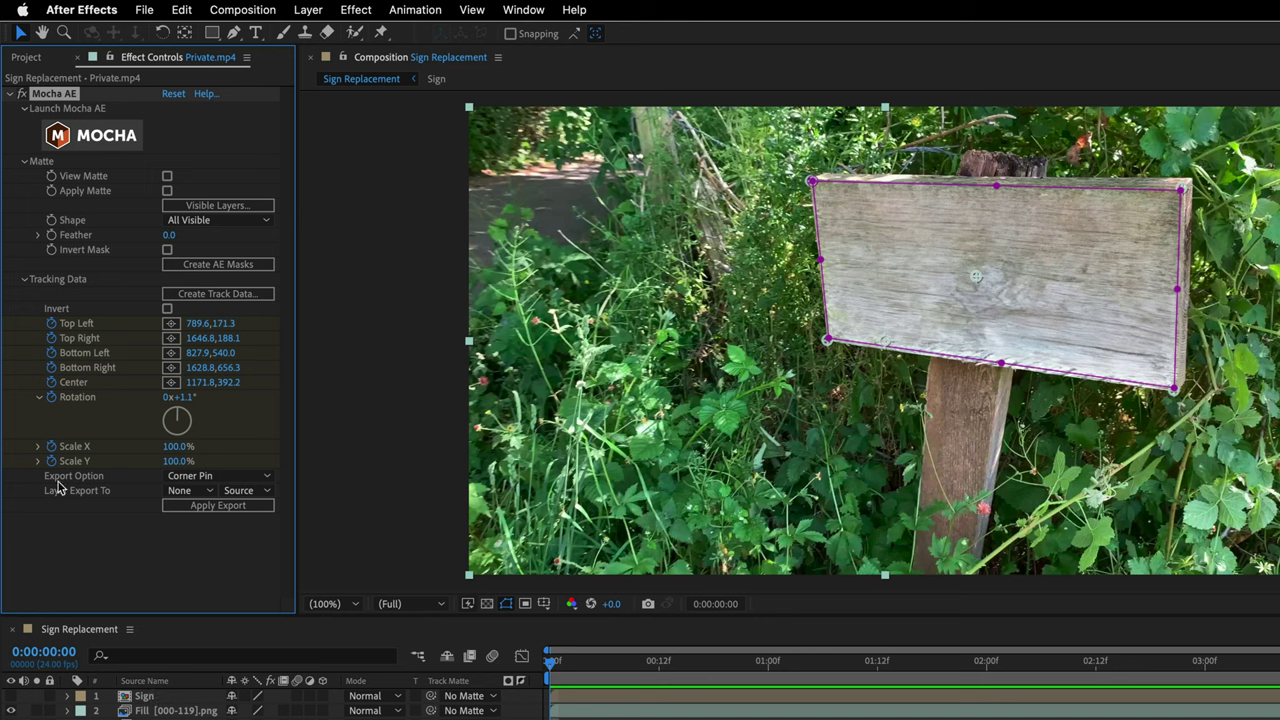
Step: Apply a Corner Pin (Support Motion Blur) export to layer 1. Sign, unhide it, and preview the tracking
left_click(204, 479)
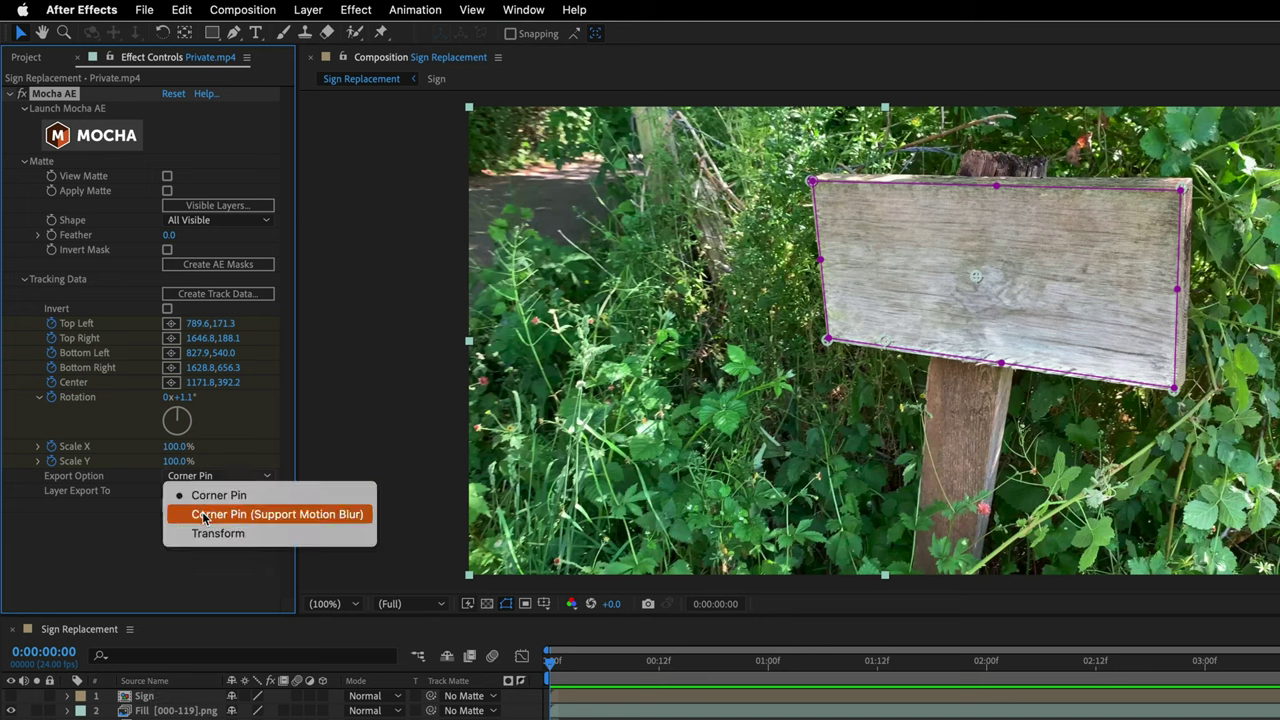
left_click(204, 516)
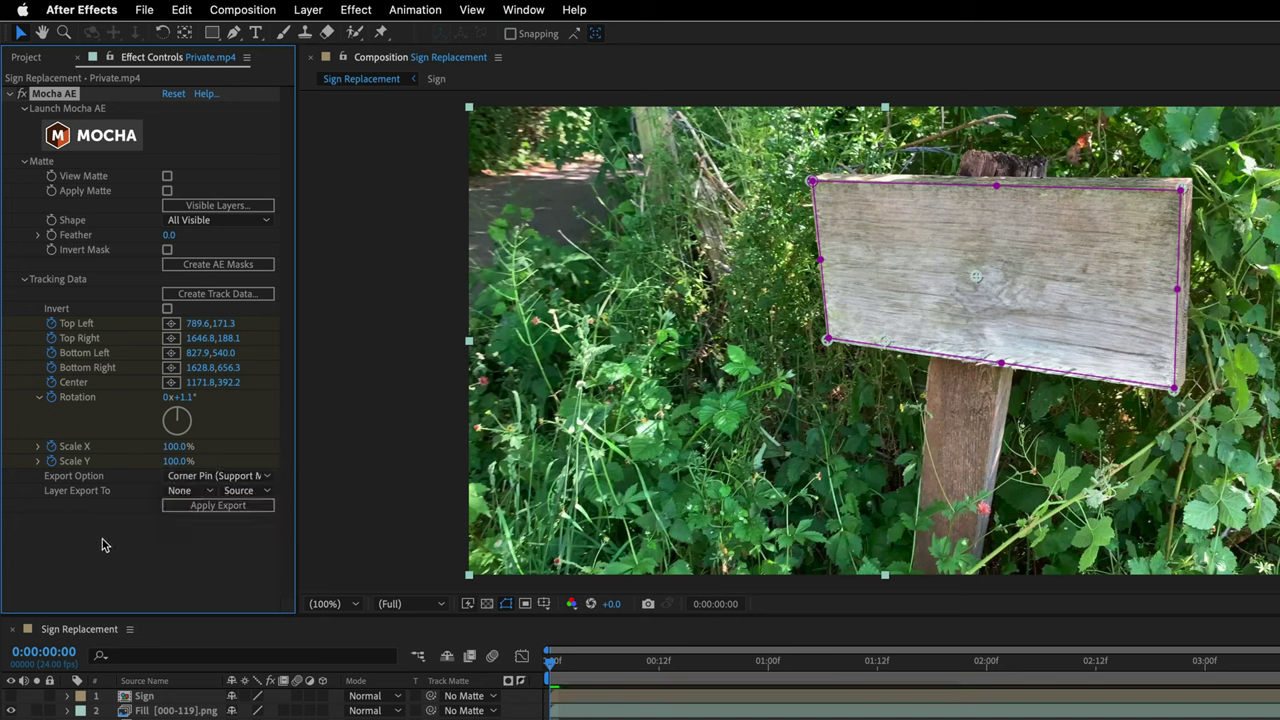
left_click(194, 494)
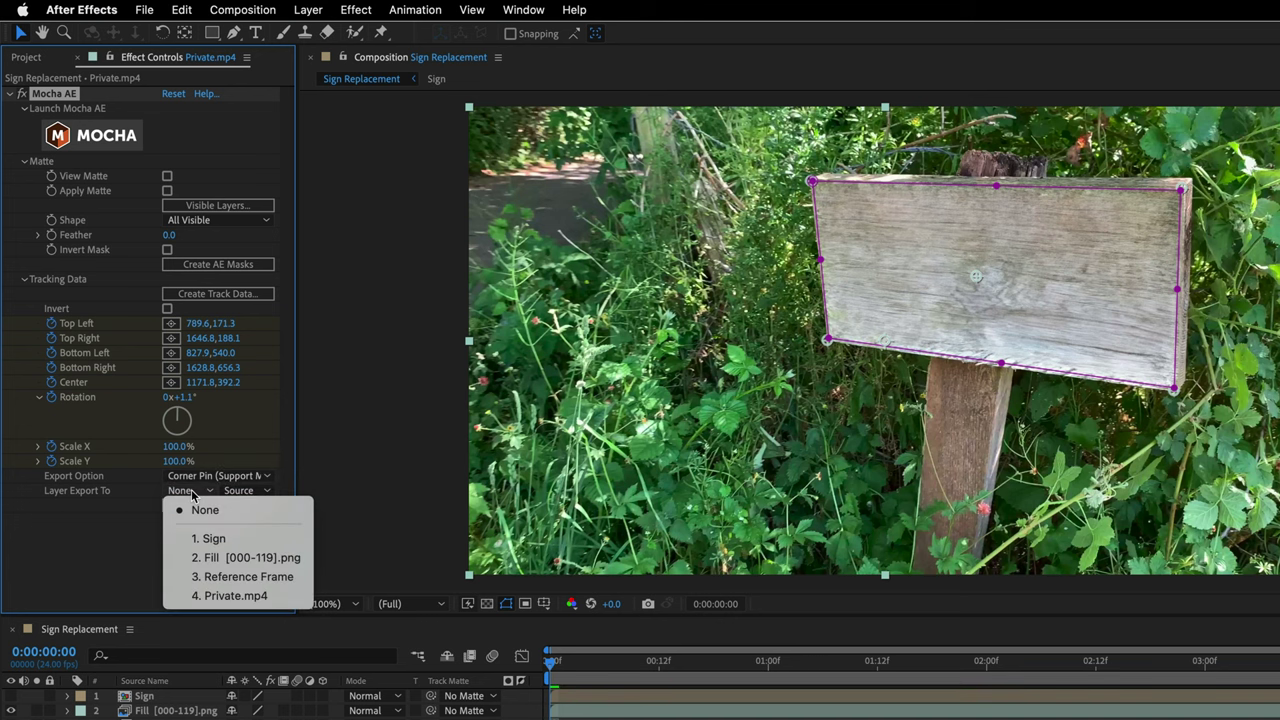
left_click(196, 543)
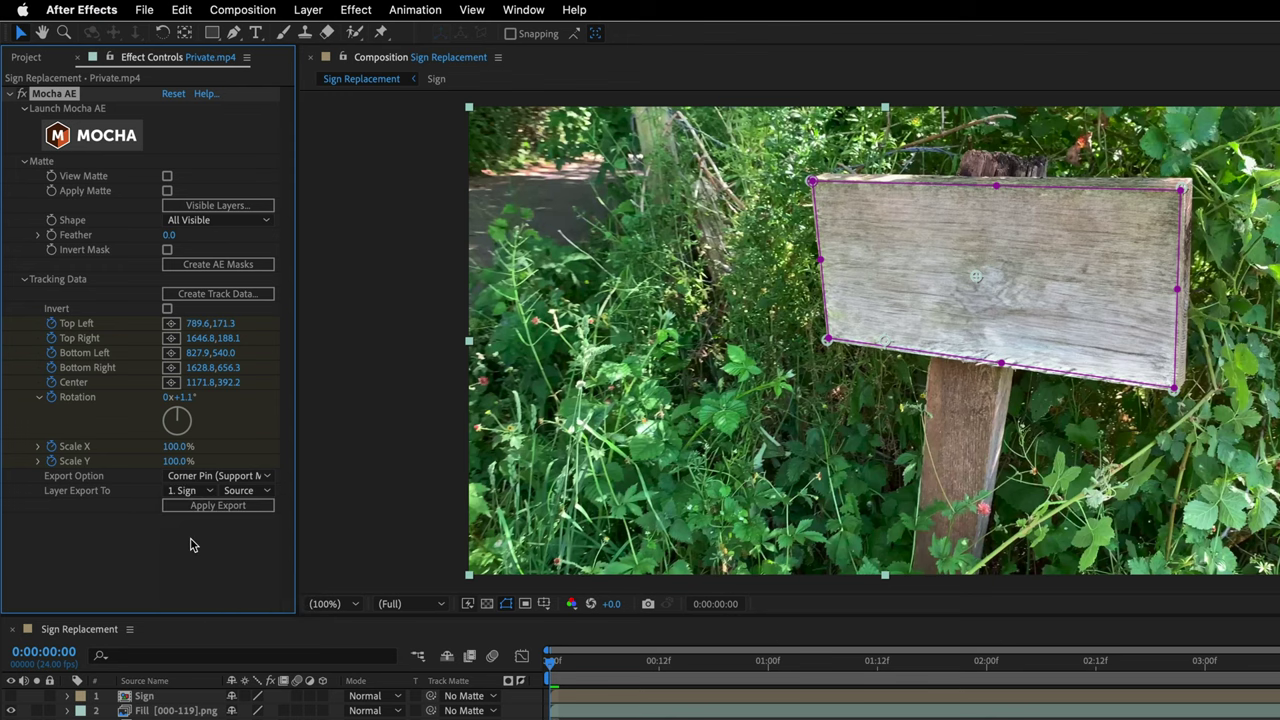
left_click(10, 696)
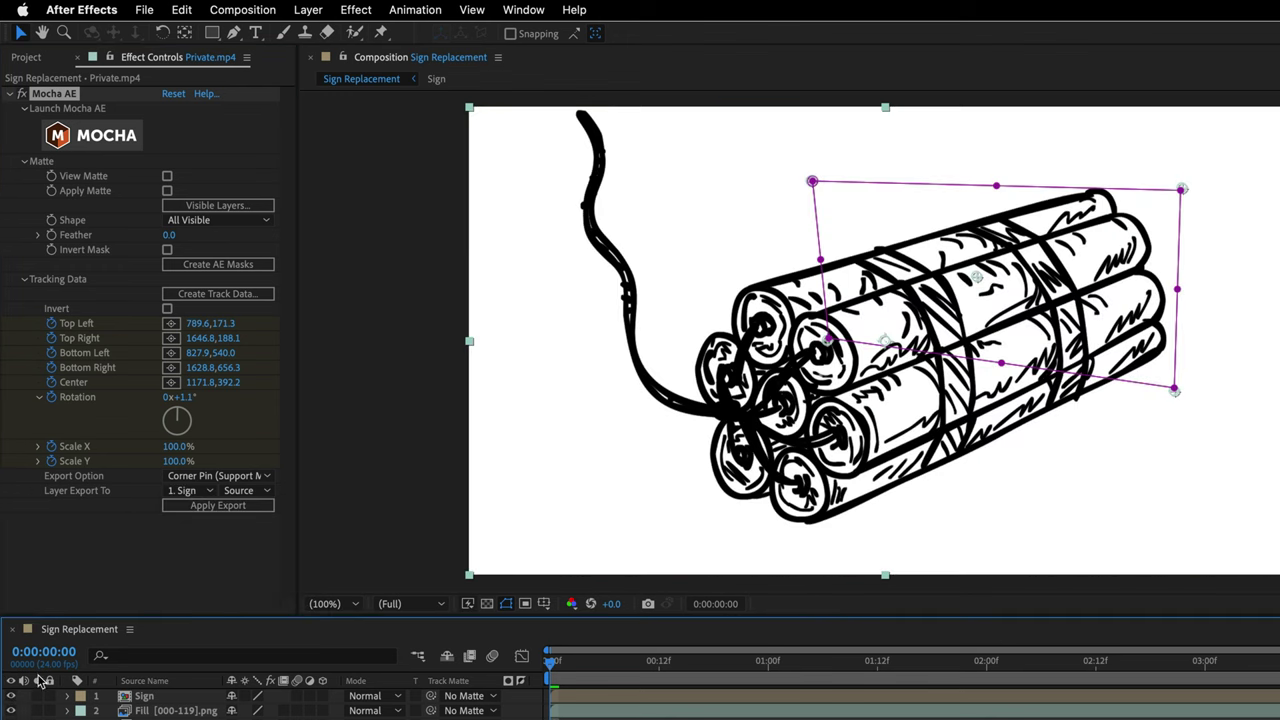
left_click(203, 510)
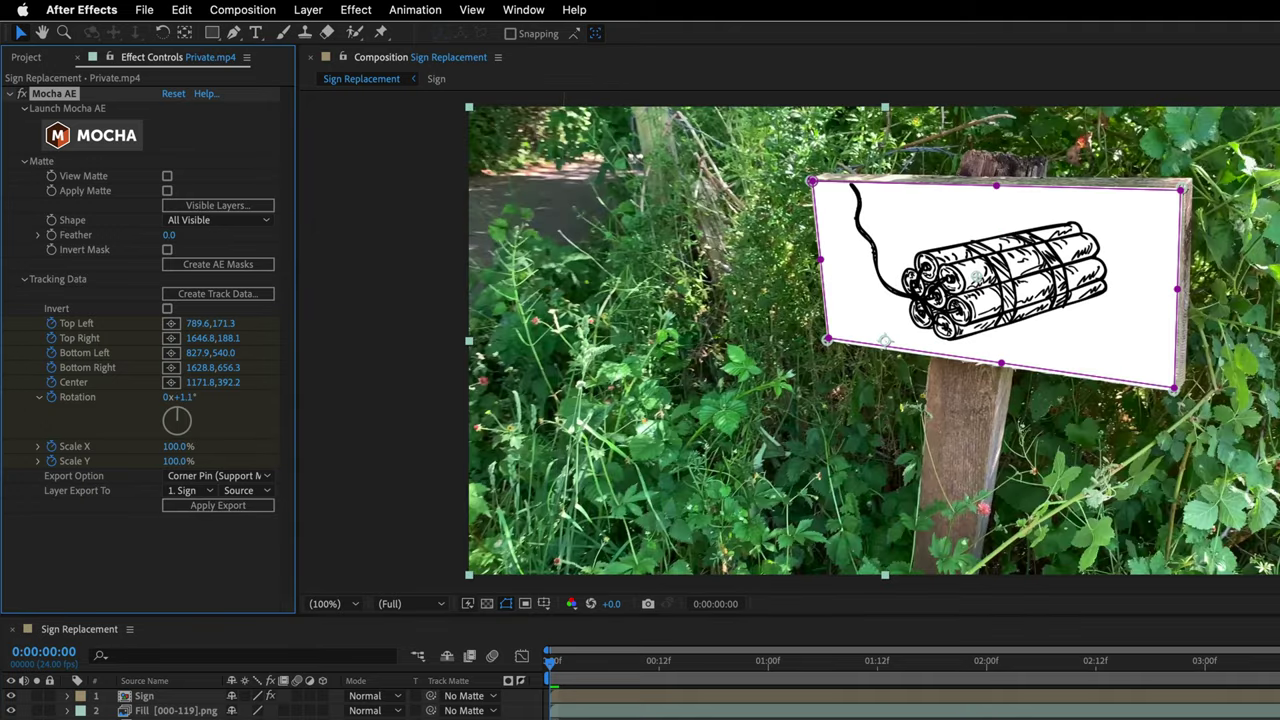
key("space")
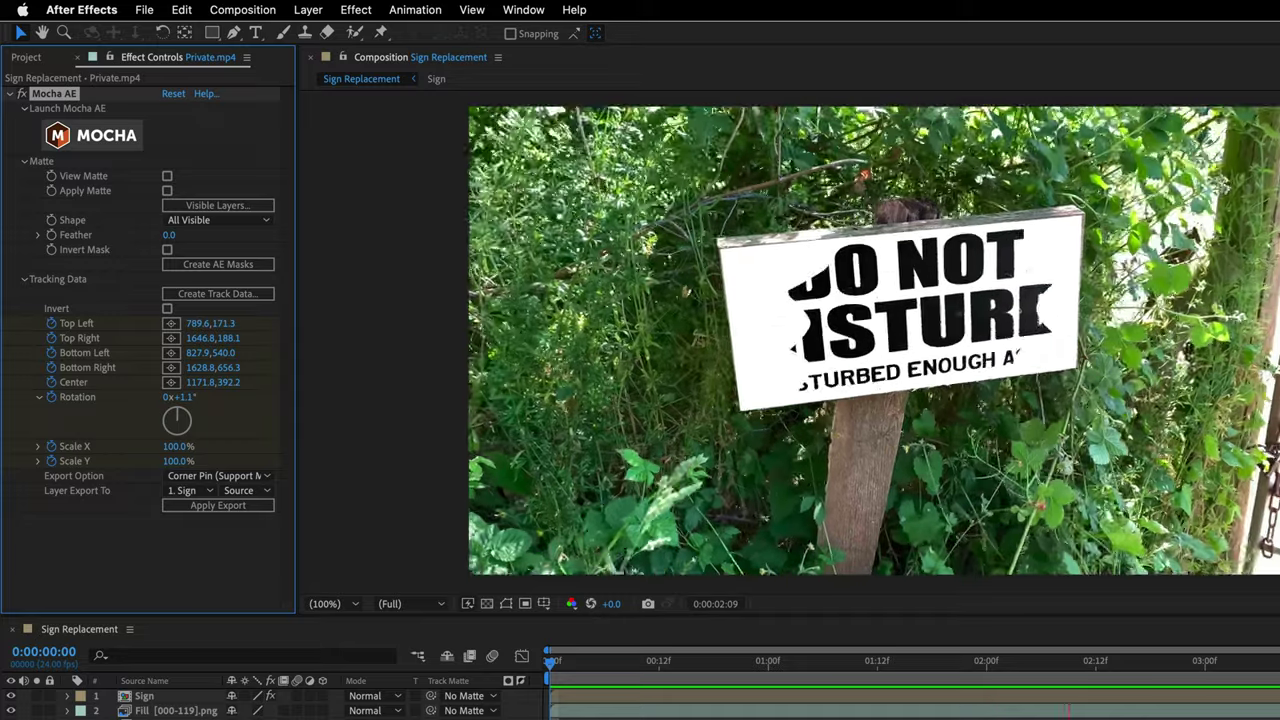
left_click(145, 697)
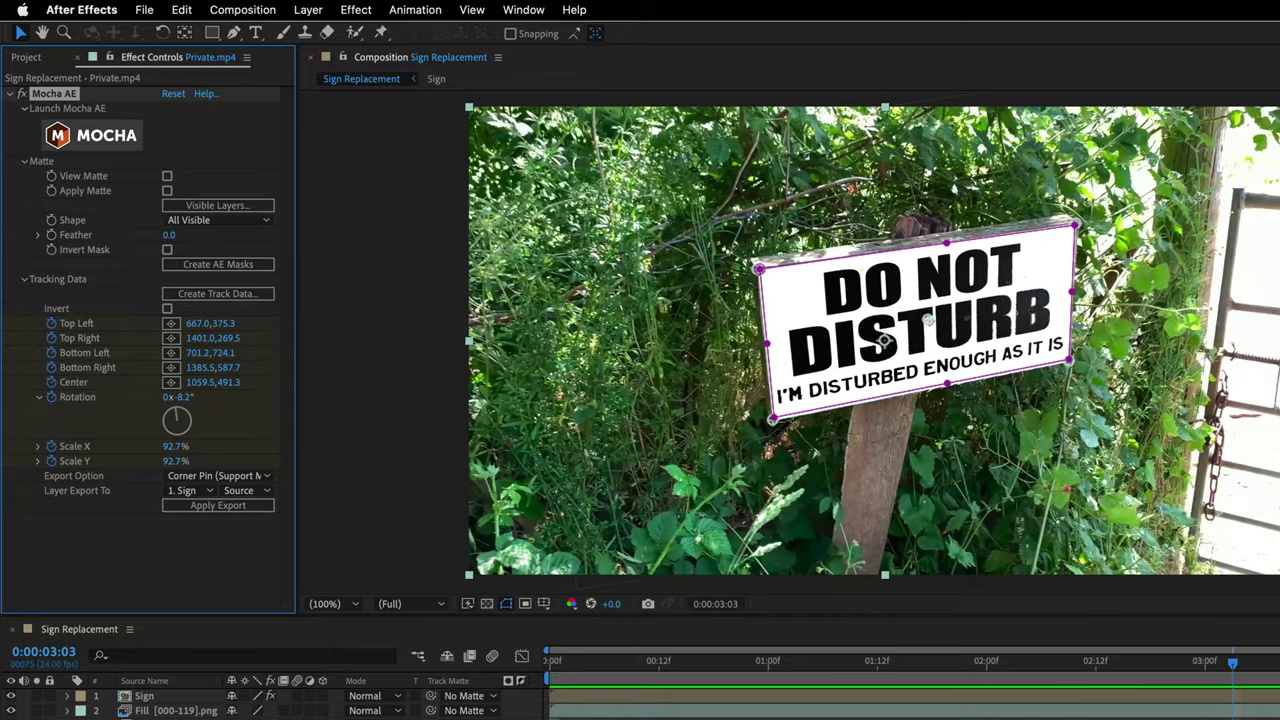
Step: Set the Sign layer's blending mode to Multiply
left_click(147, 697)
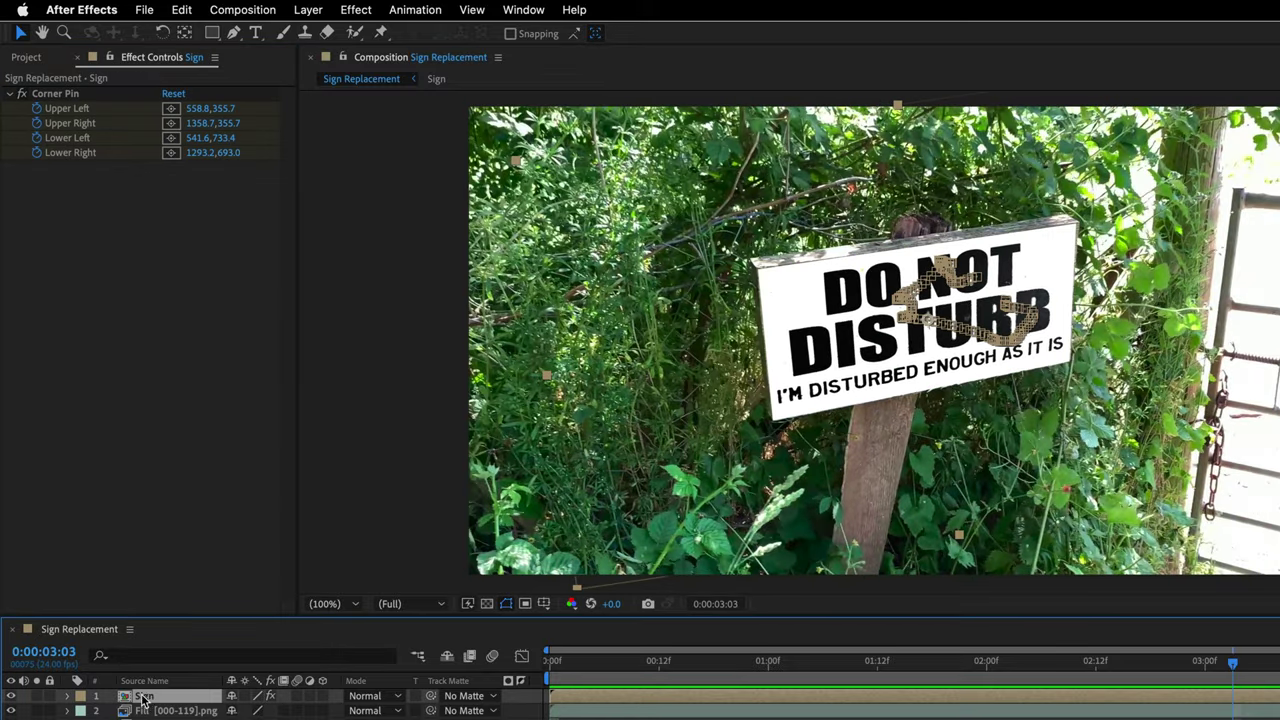
left_click(377, 699)
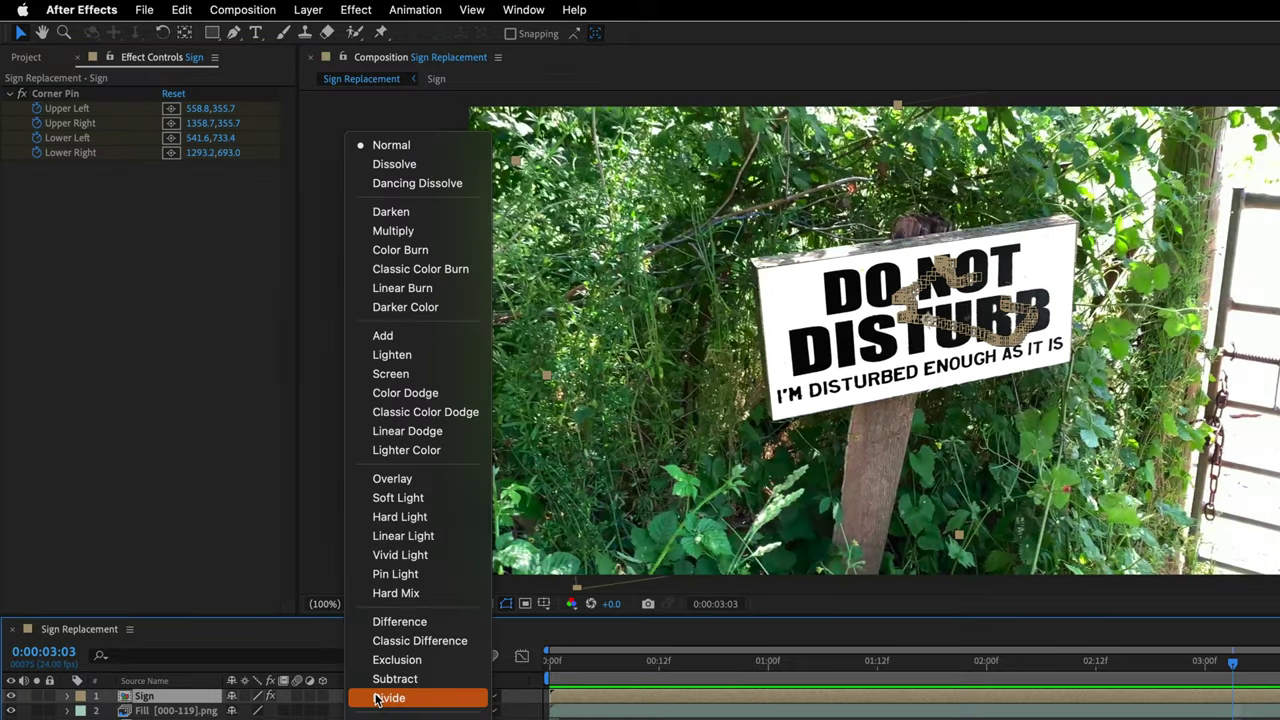
left_click(401, 233)
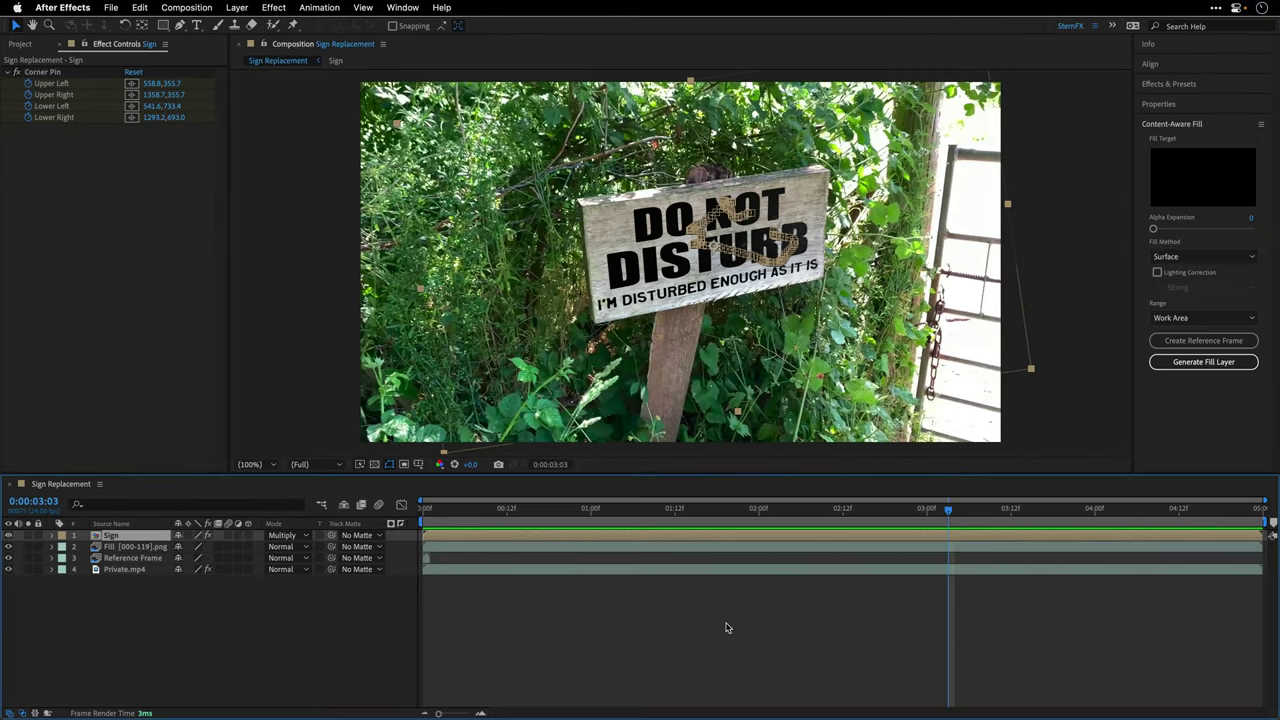
Step: Add Turbulent Displace to the Sign layer with Size 3
key("ctrl+space")
type("tur")
key("Return")
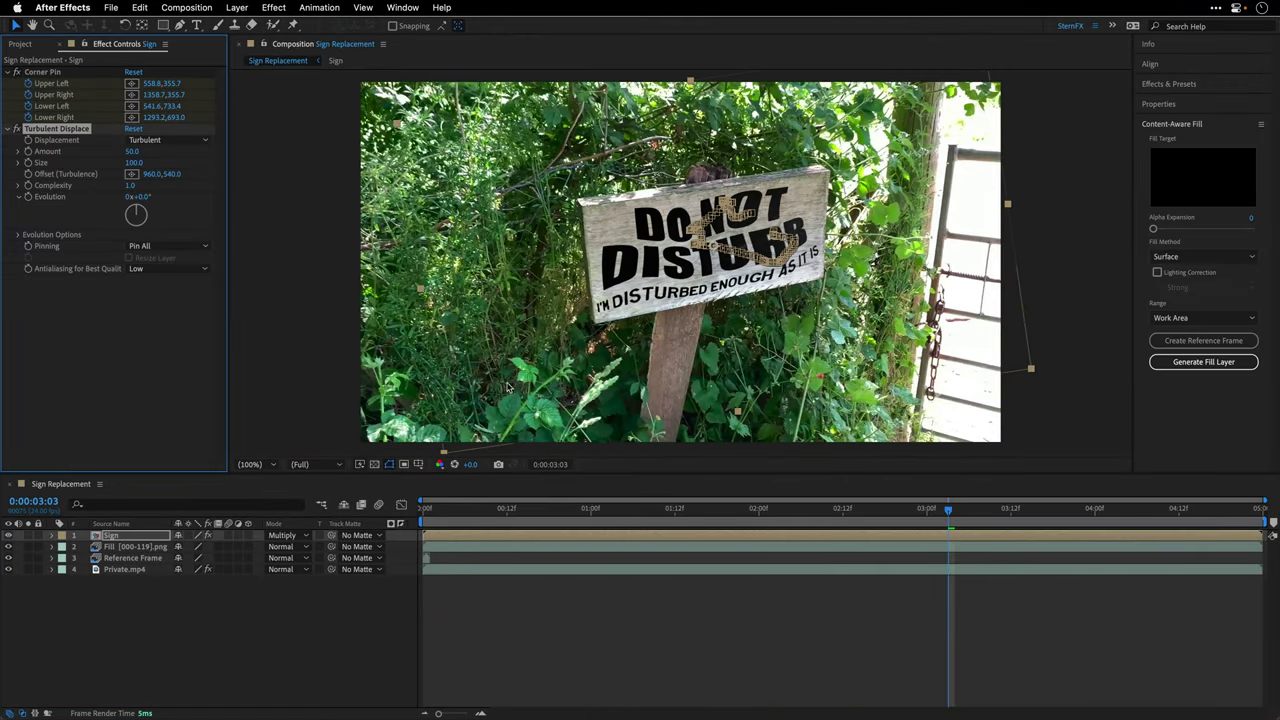
left_click(135, 163)
type("3")
key("Return")
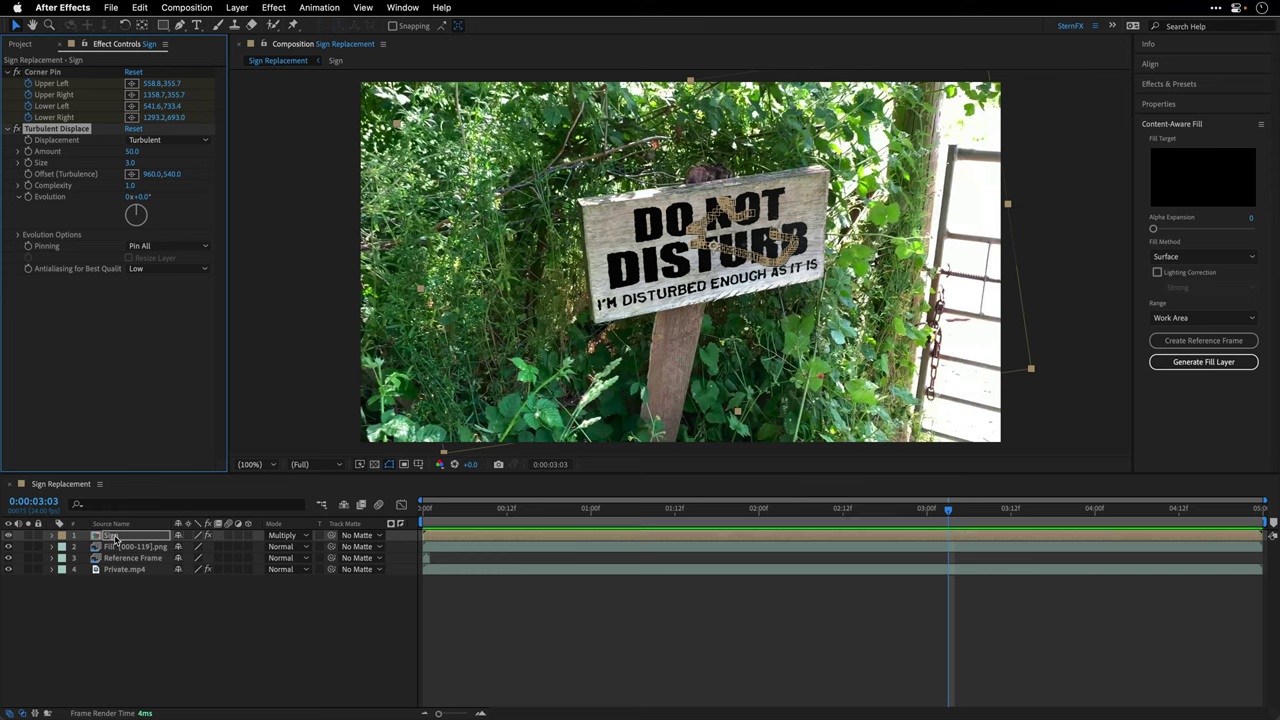
Step: Set the Sign layer's Opacity to 85%
left_click(114, 538)
key("t")
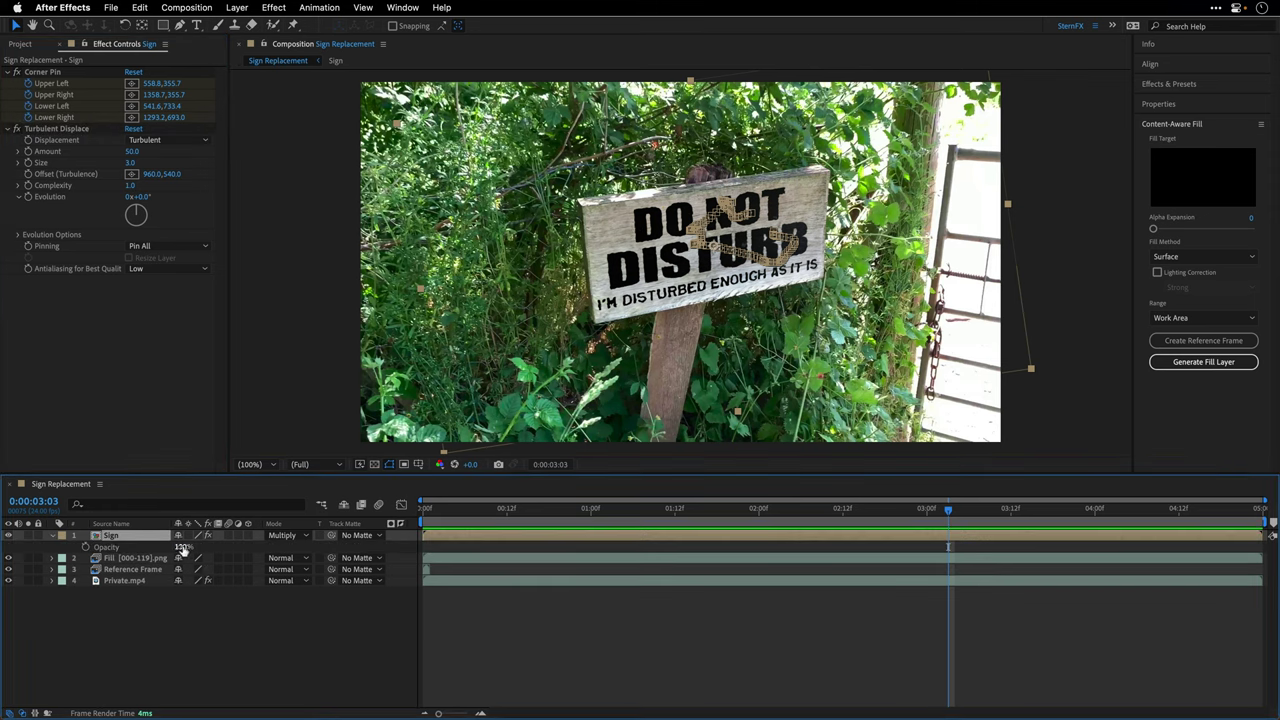
left_click(181, 548)
key("Return")
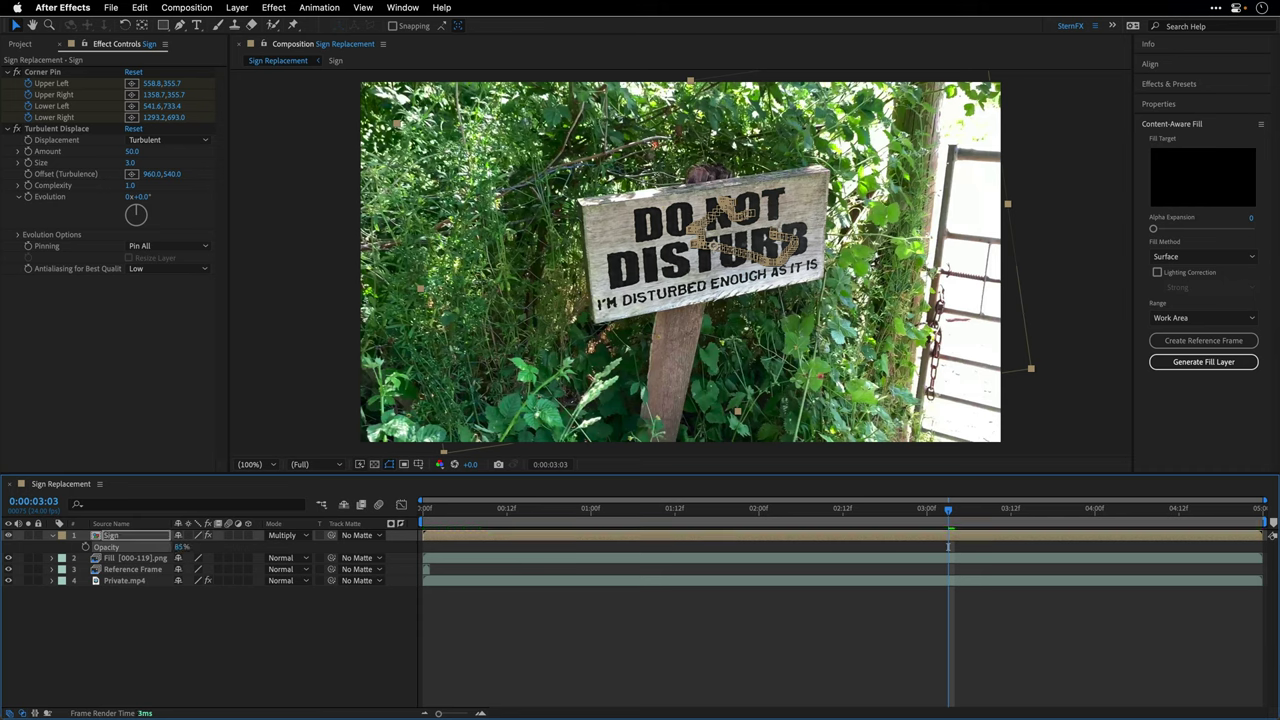
Step: Add Levels to the Sign layer and raise Green Output Black to about 20
key("ctrl+space")
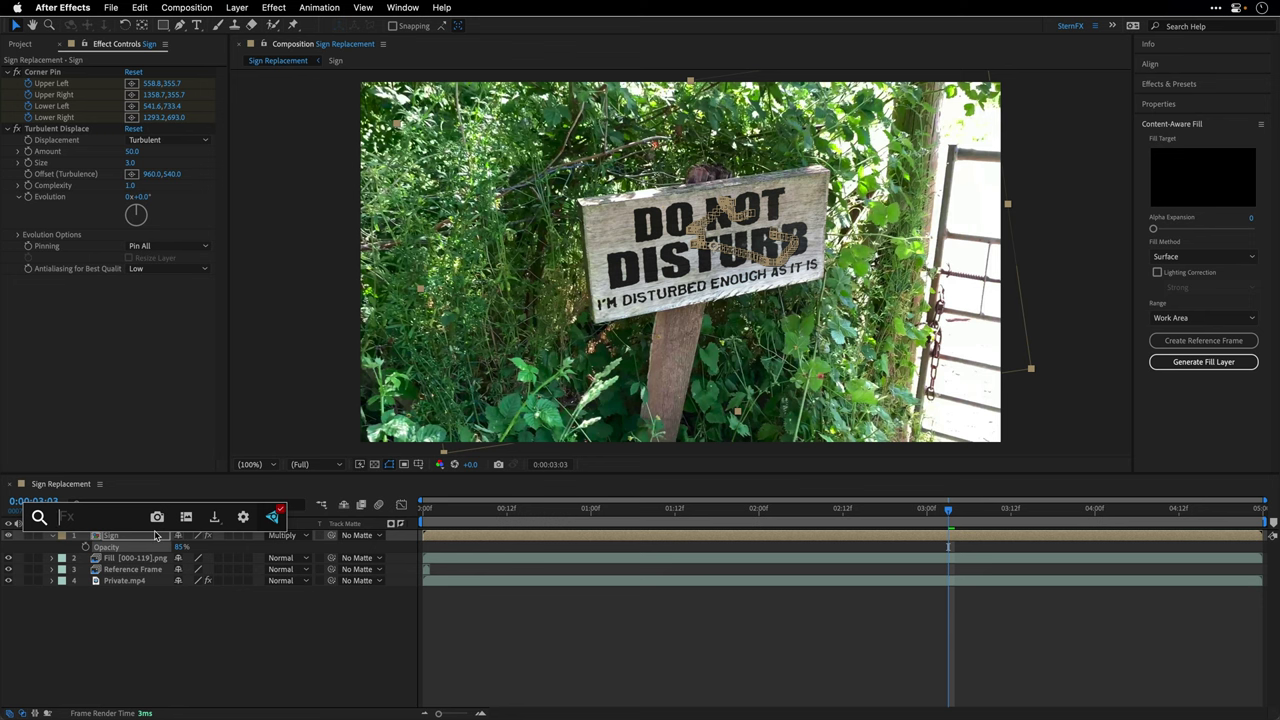
type("level")
key("Return")
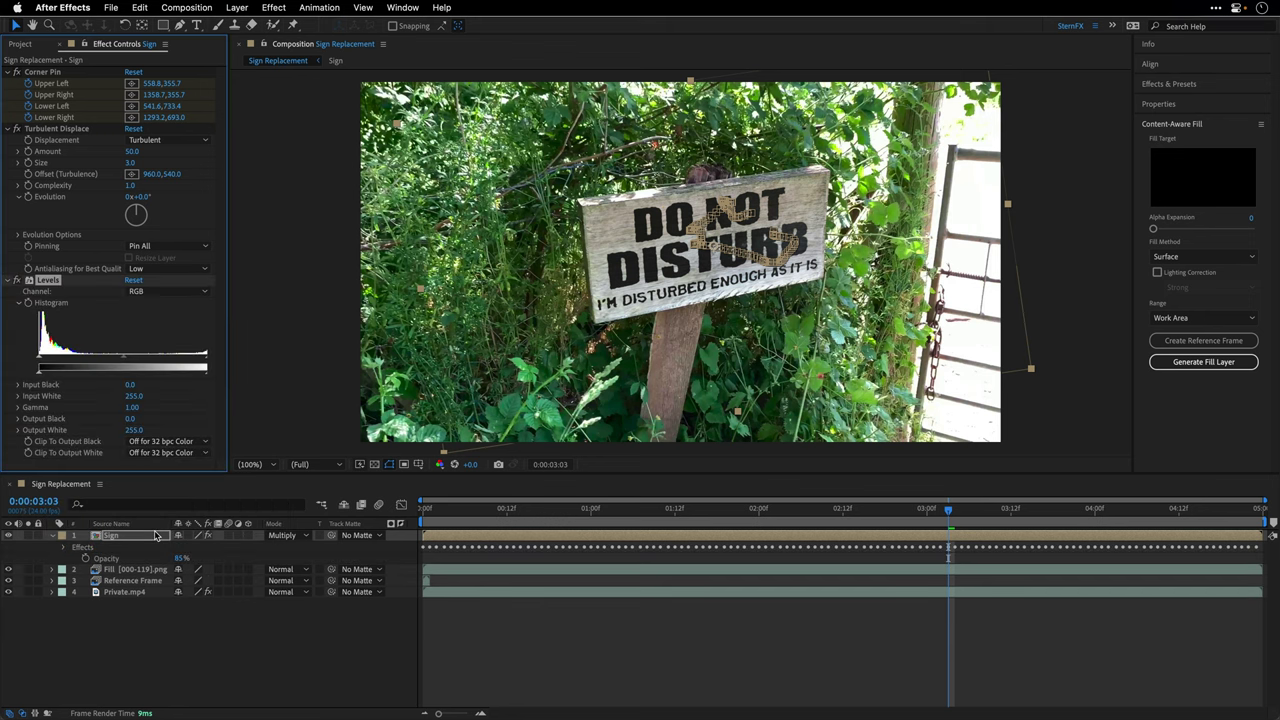
left_click(150, 291)
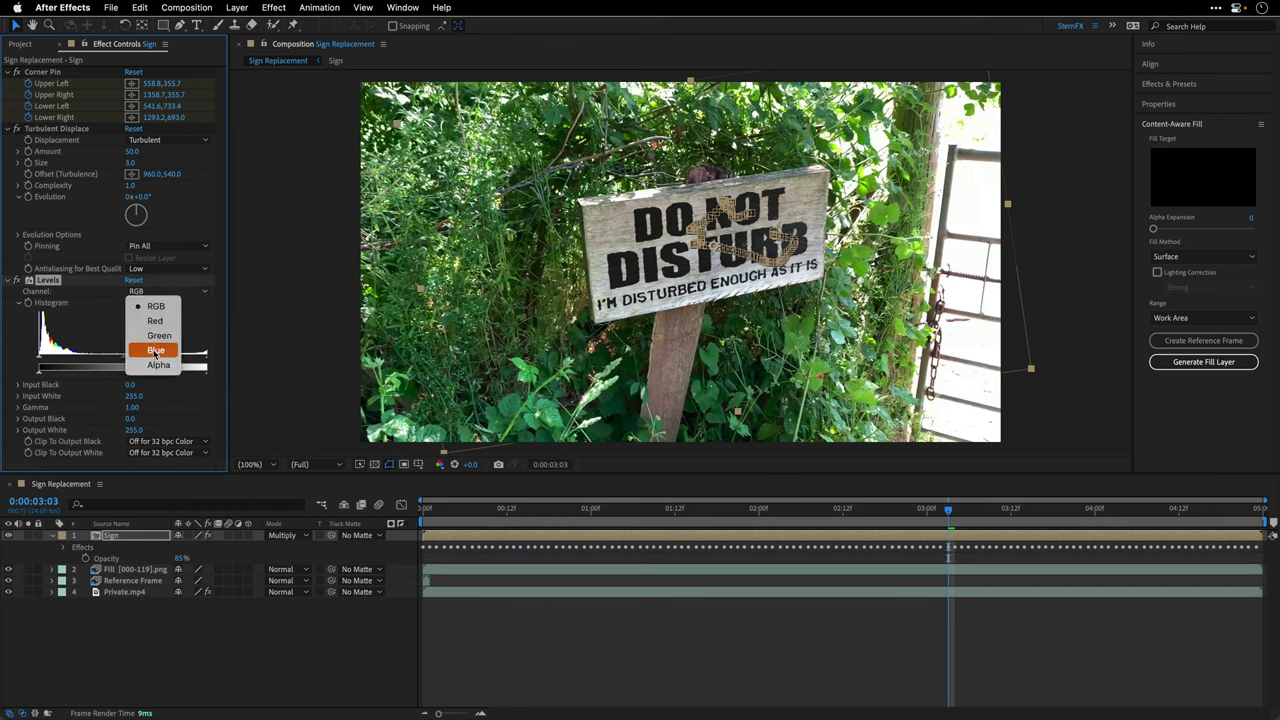
left_click(156, 337)
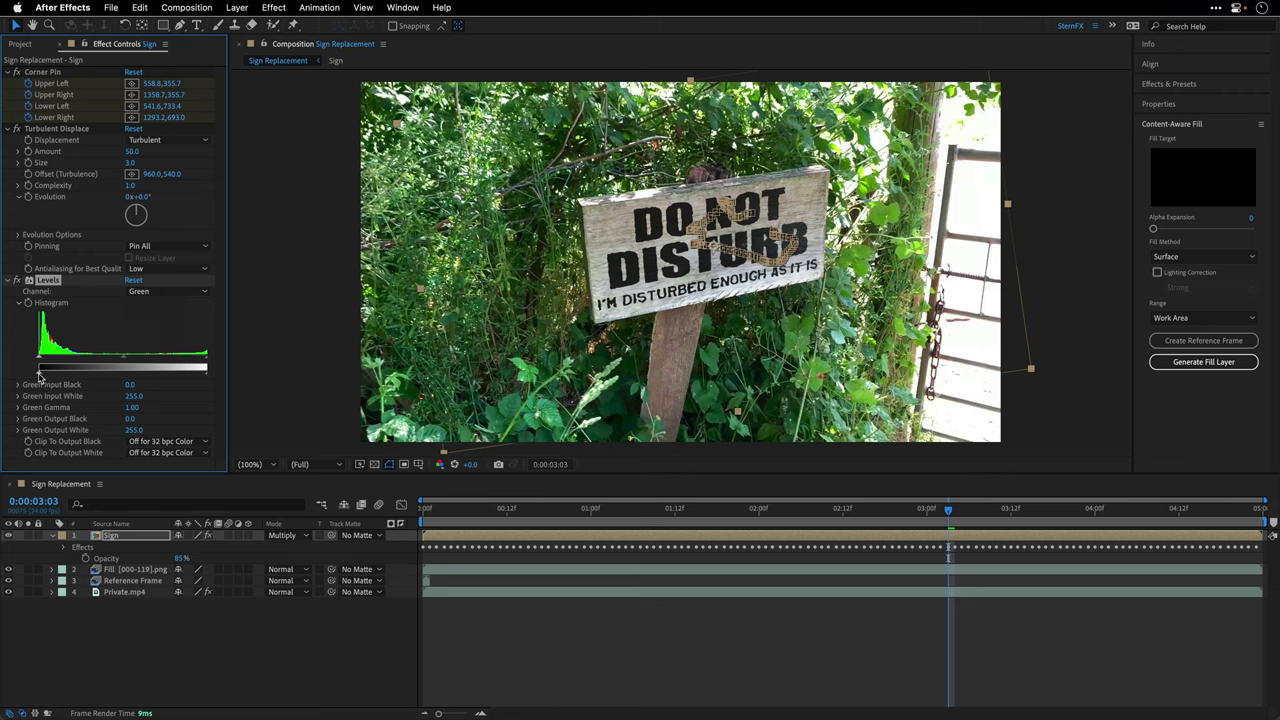
left_click_drag(41, 374, 47, 376)
left_click_drag(55, 375, 54, 375)
key("Home")
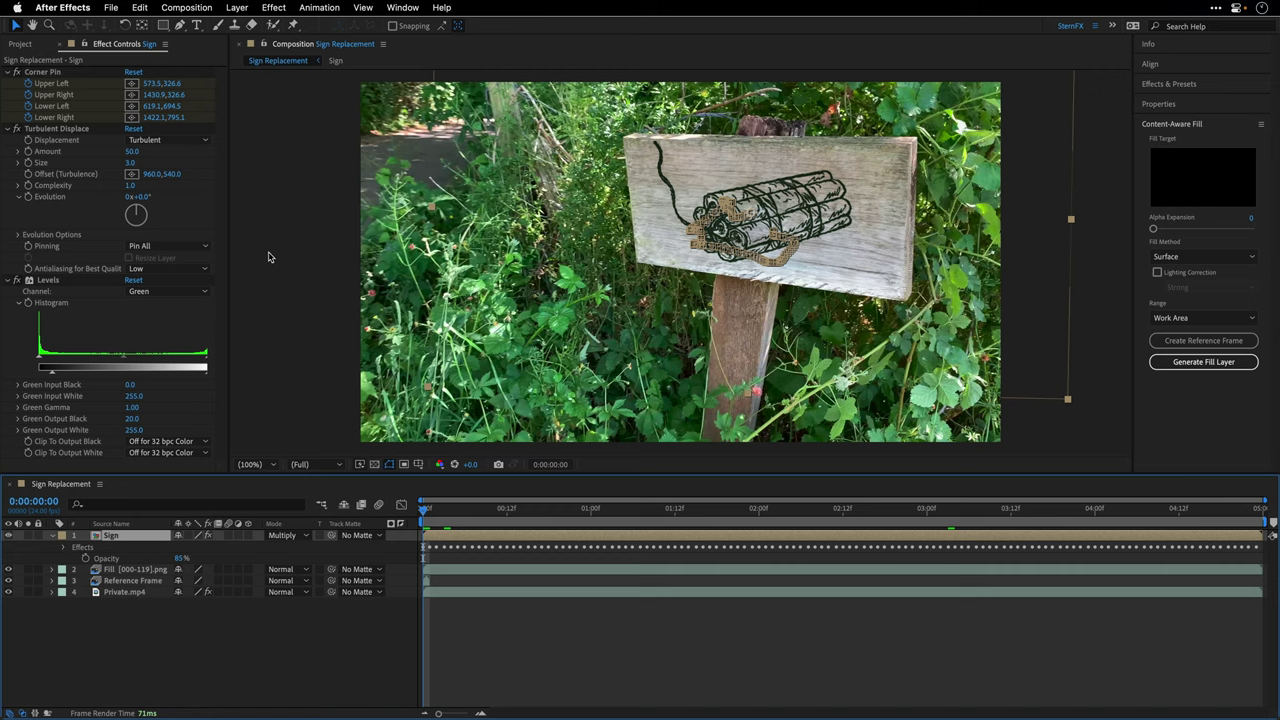
Step: Maximize the Composition viewer with ` and step forward a frame to review the composite
key("grave")
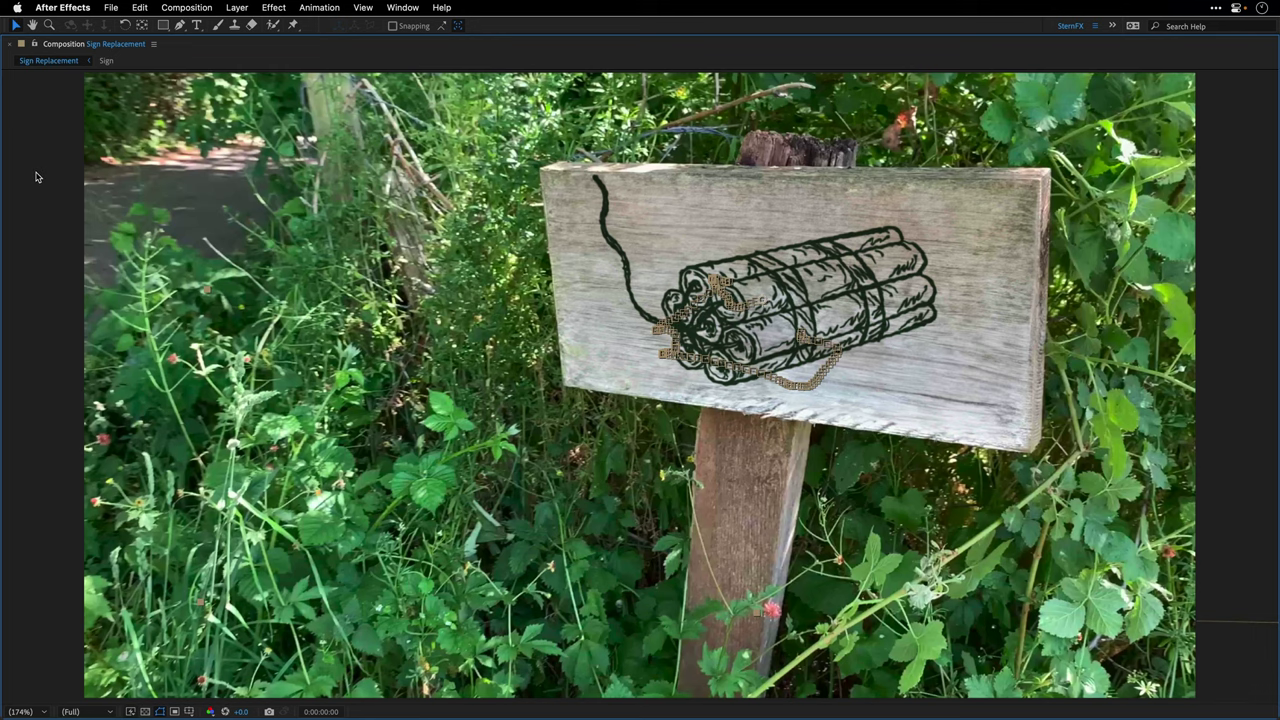
key("Page_Down")
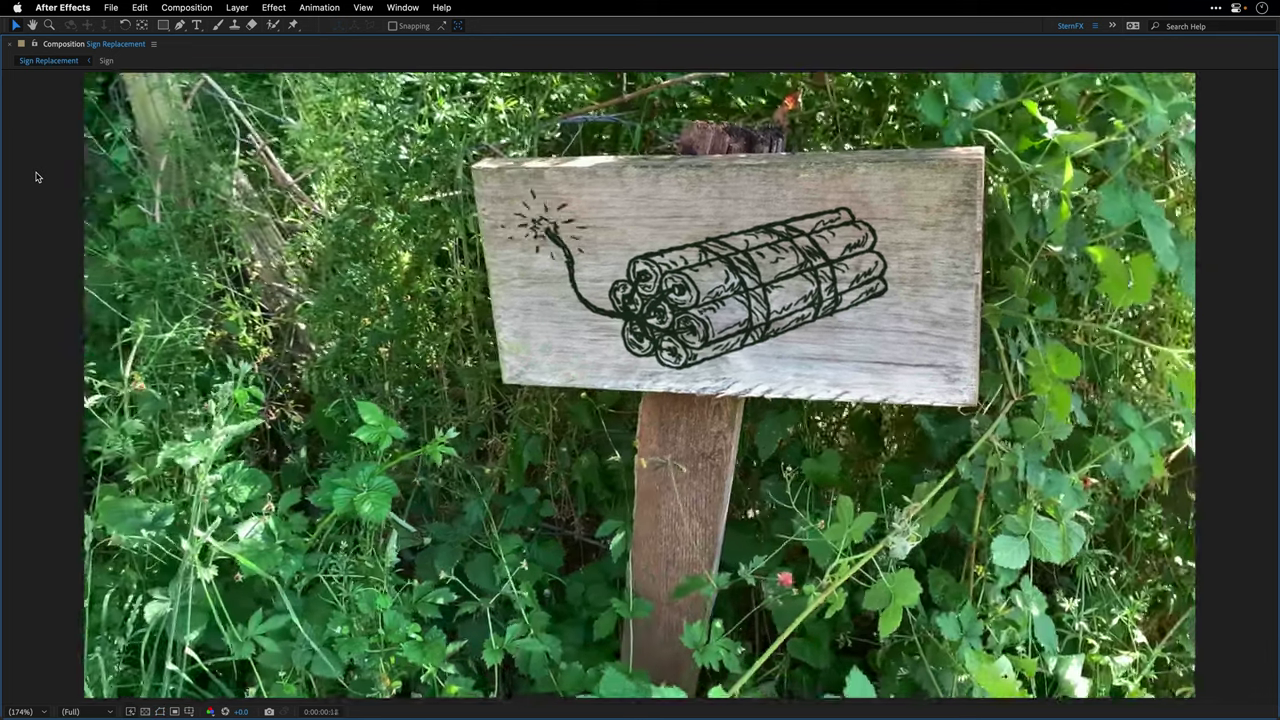